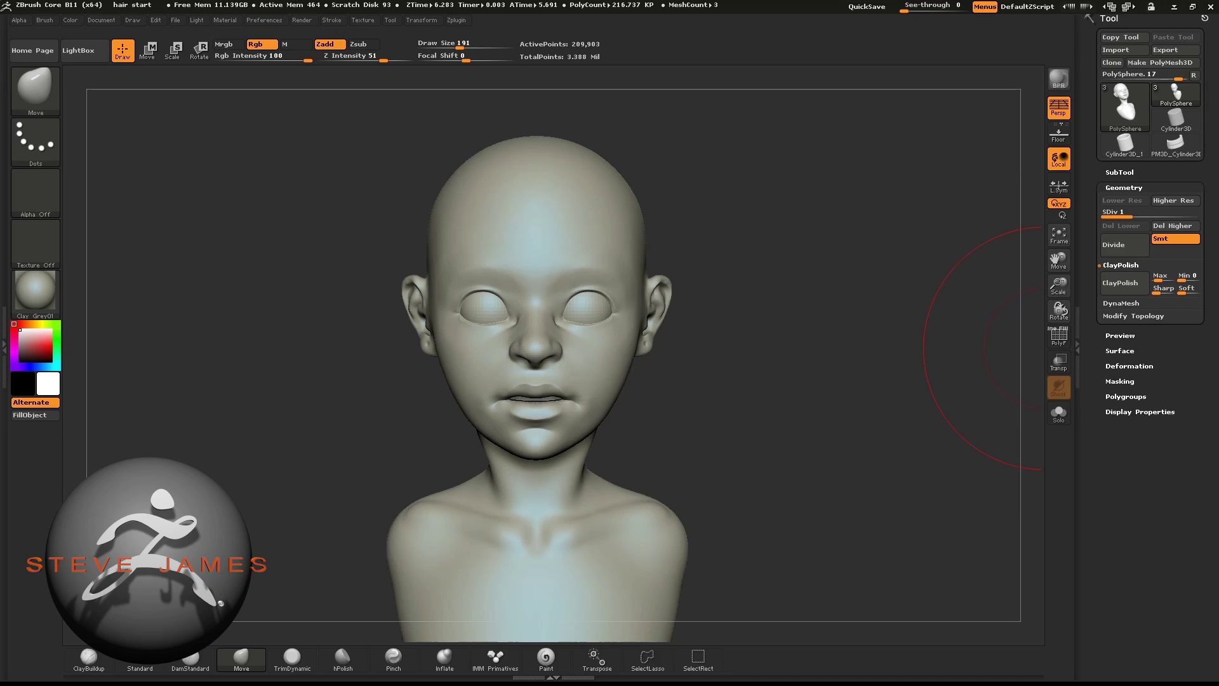
- Insert a Sphere3D as a new subtool enclosing the head of the bust
{"action": "mouse_move", "coordinate": [844, 232]}
{"action": "left_mouse_down"}
{"action": "mouse_move", "coordinate": [820, 271]}
{"action": "mouse_move", "coordinate": [838, 287]}
{"action": "mouse_move", "coordinate": [825, 288]}
{"action": "left_mouse_up"}
{"action": "key", "text": "s"}
{"action": "key", "text": "s"}
{"action": "left_click", "coordinate": [1120, 172]}
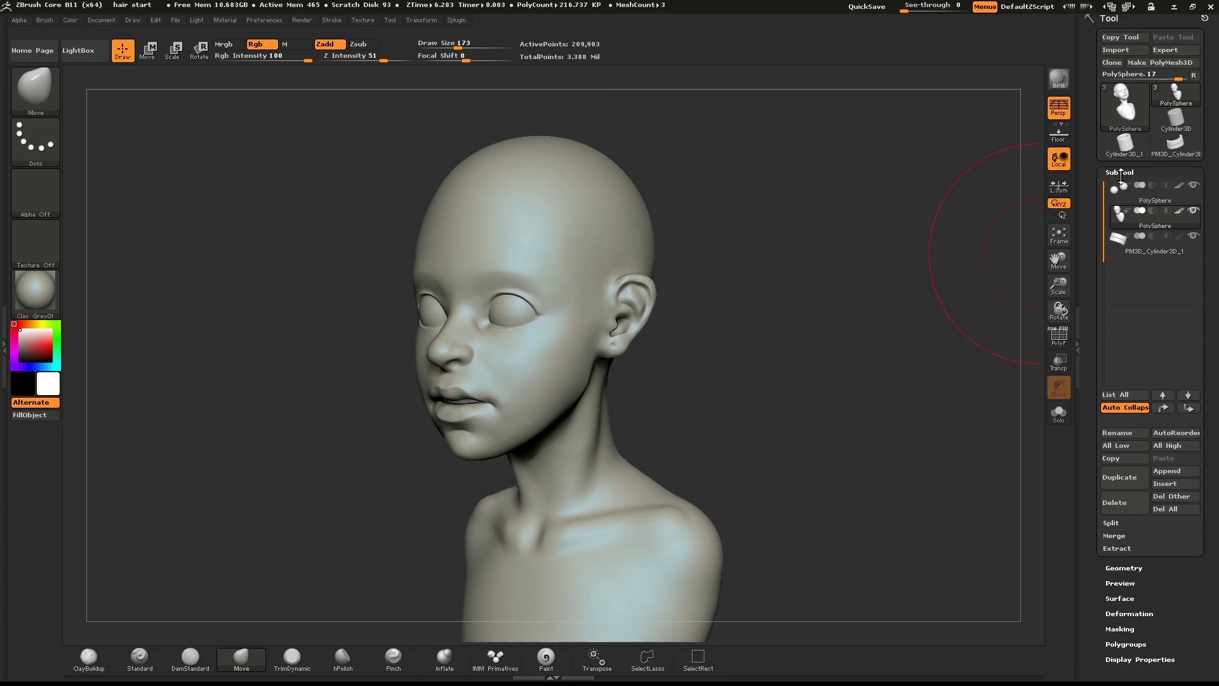
{"action": "left_click", "coordinate": [1175, 484]}
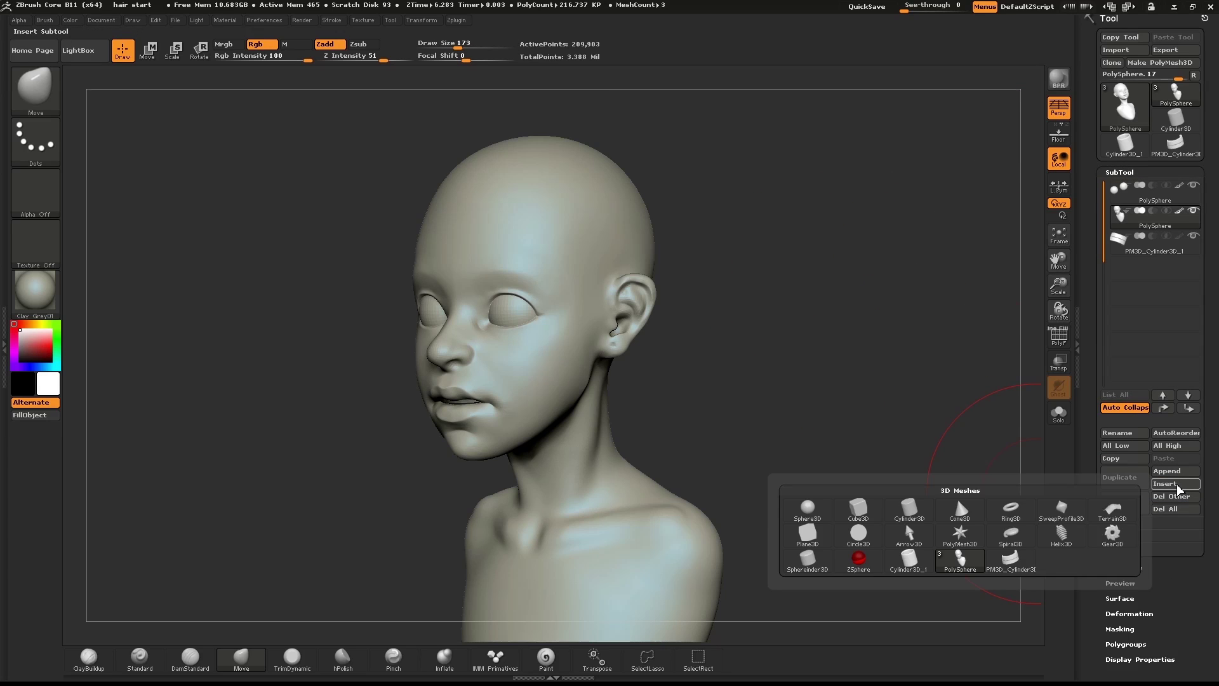
{"action": "left_click", "coordinate": [808, 510]}
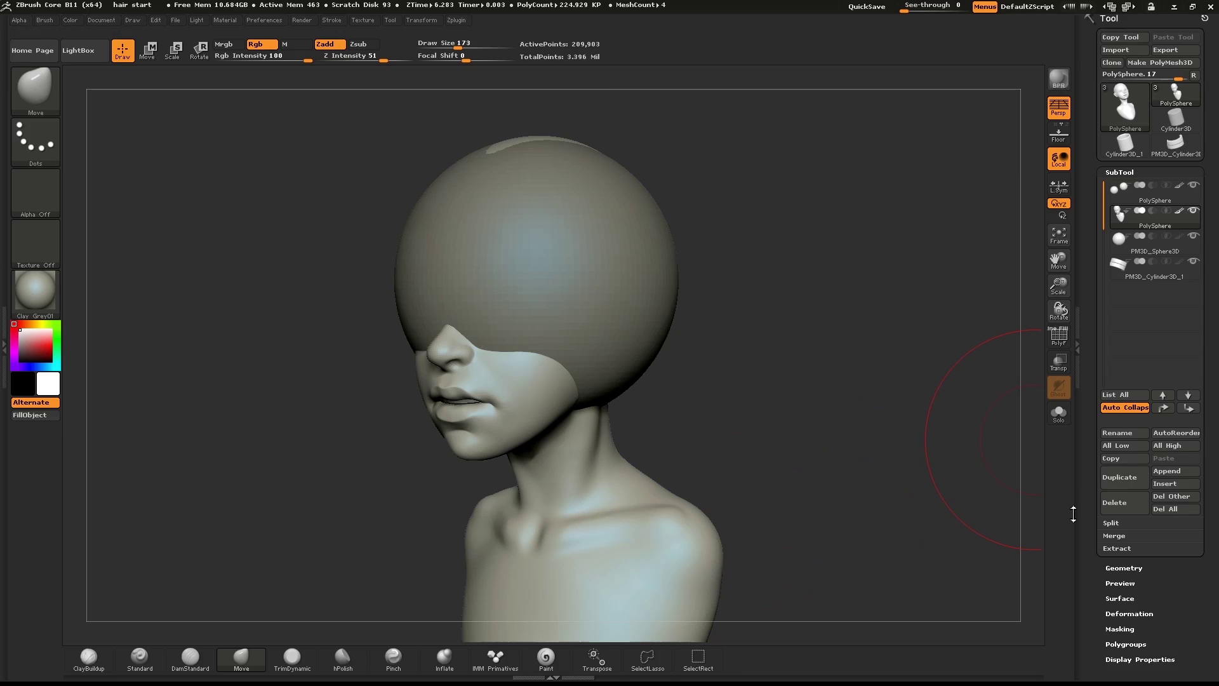
- Select the new sphere subtool and shape it with the Move brush at size 342 into a cap over the skull, leaving the face exposed
{"action": "left_click_drag", "start_coordinate": [1086, 521], "coordinate": [1088, 439]}
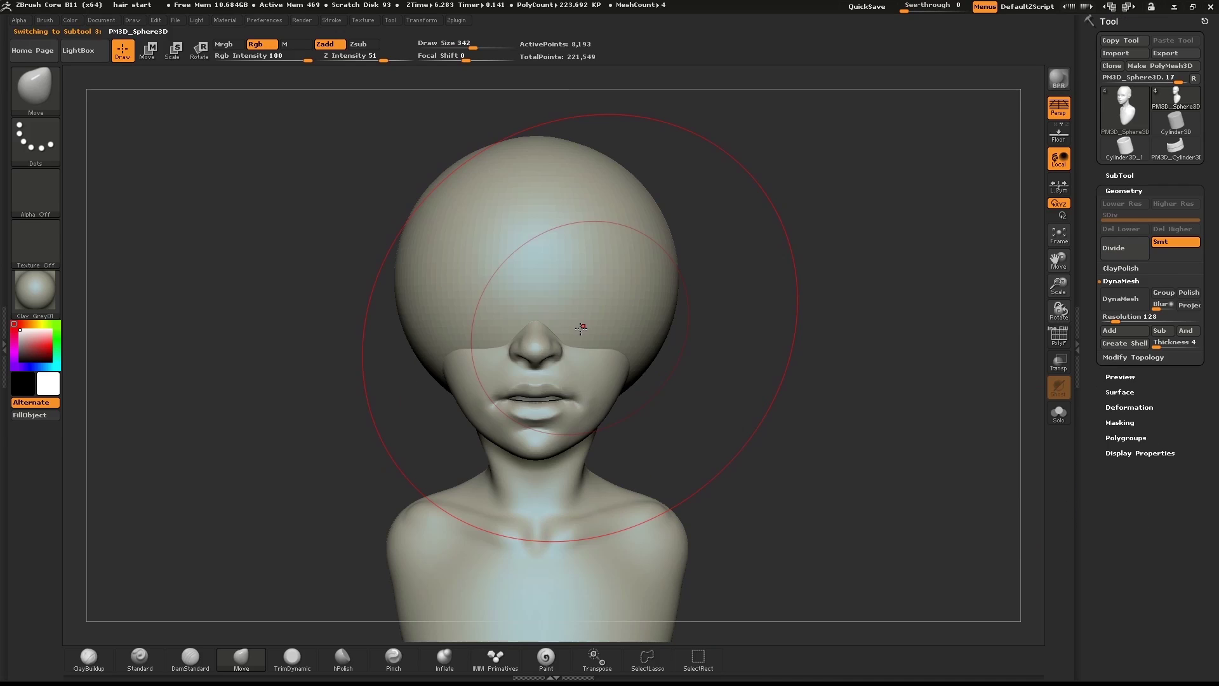
{"action": "key", "text": "b"}
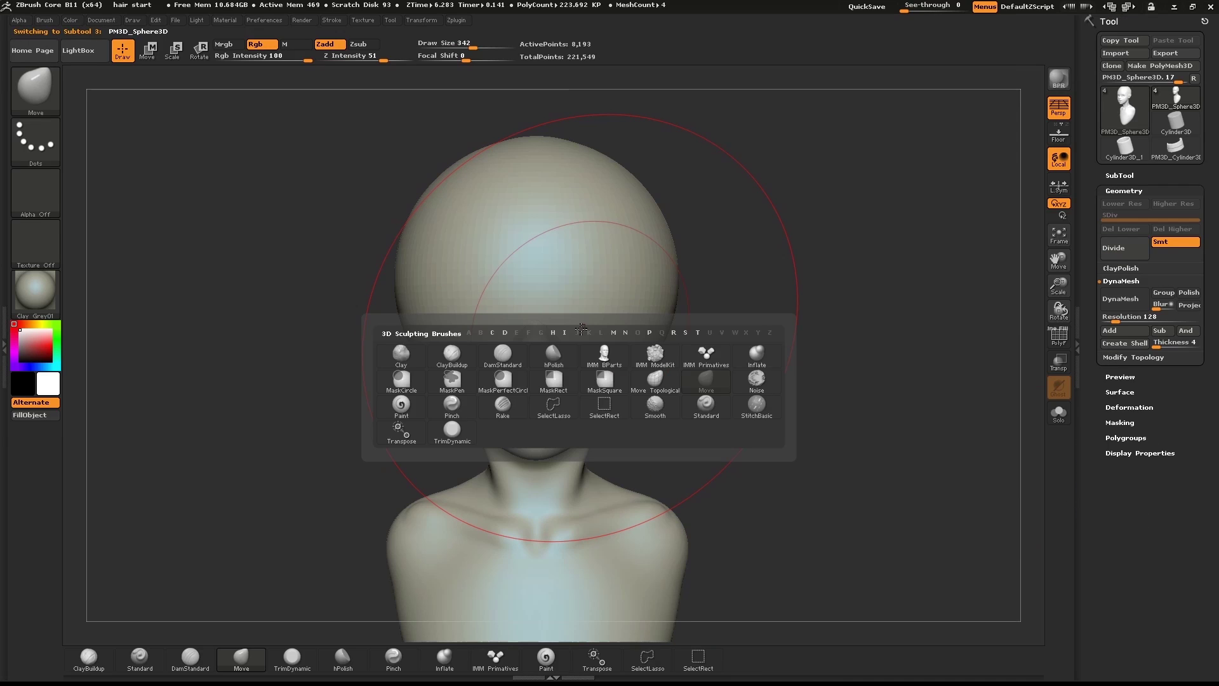
{"action": "key", "text": "m"}
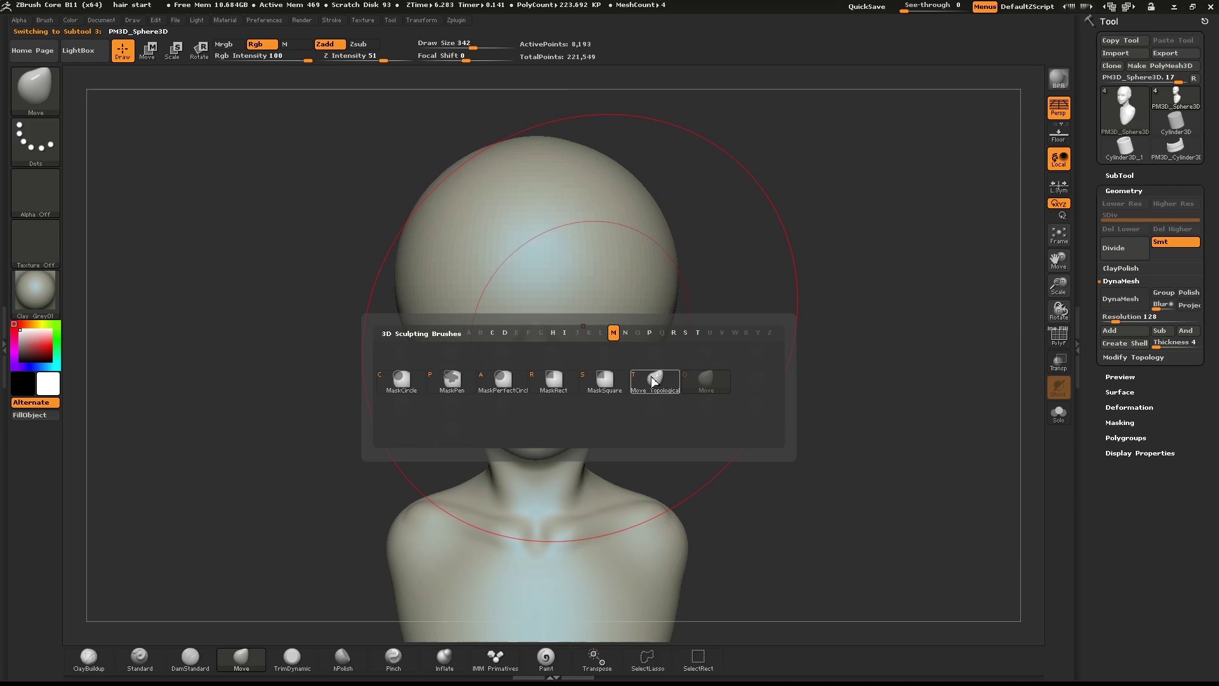
{"action": "left_click", "coordinate": [699, 381]}
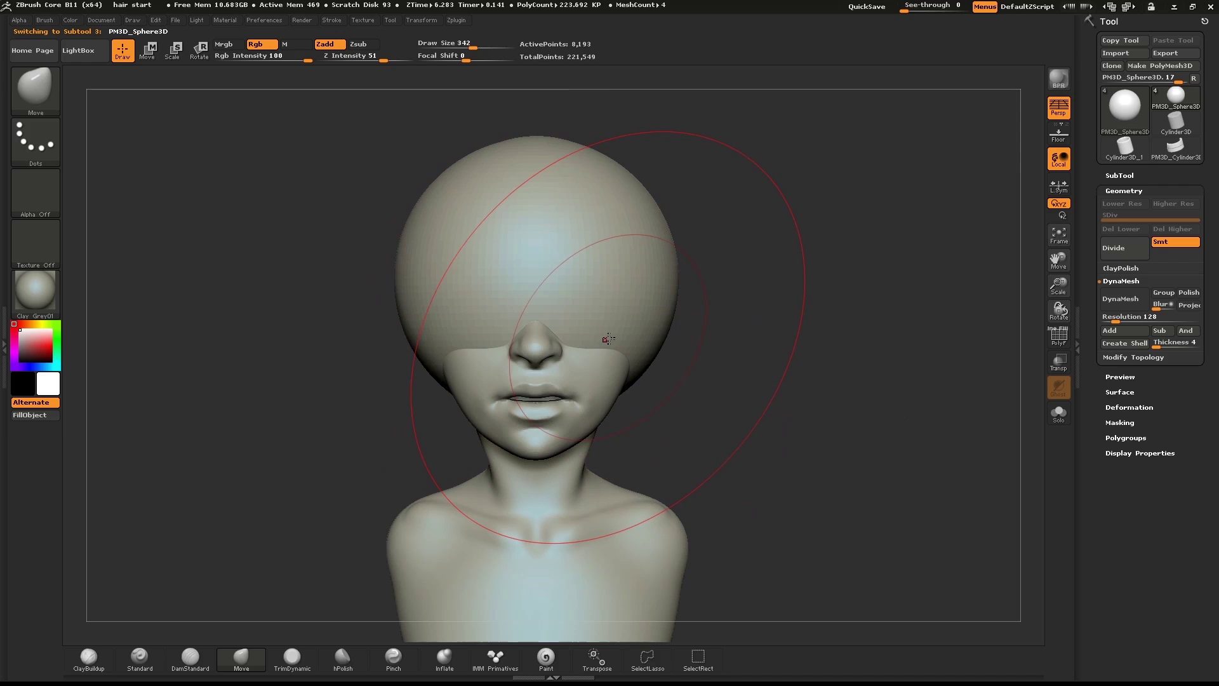
{"action": "left_click_drag", "start_coordinate": [610, 362], "coordinate": [596, 453]}
{"action": "left_click_drag", "start_coordinate": [573, 262], "coordinate": [587, 190]}
{"action": "mouse_move", "coordinate": [566, 356]}
{"action": "left_mouse_down", "text": "alt"}
{"action": "mouse_move", "coordinate": [533, 427]}
{"action": "mouse_move", "coordinate": [440, 458]}
{"action": "left_mouse_up", "text": "alt"}
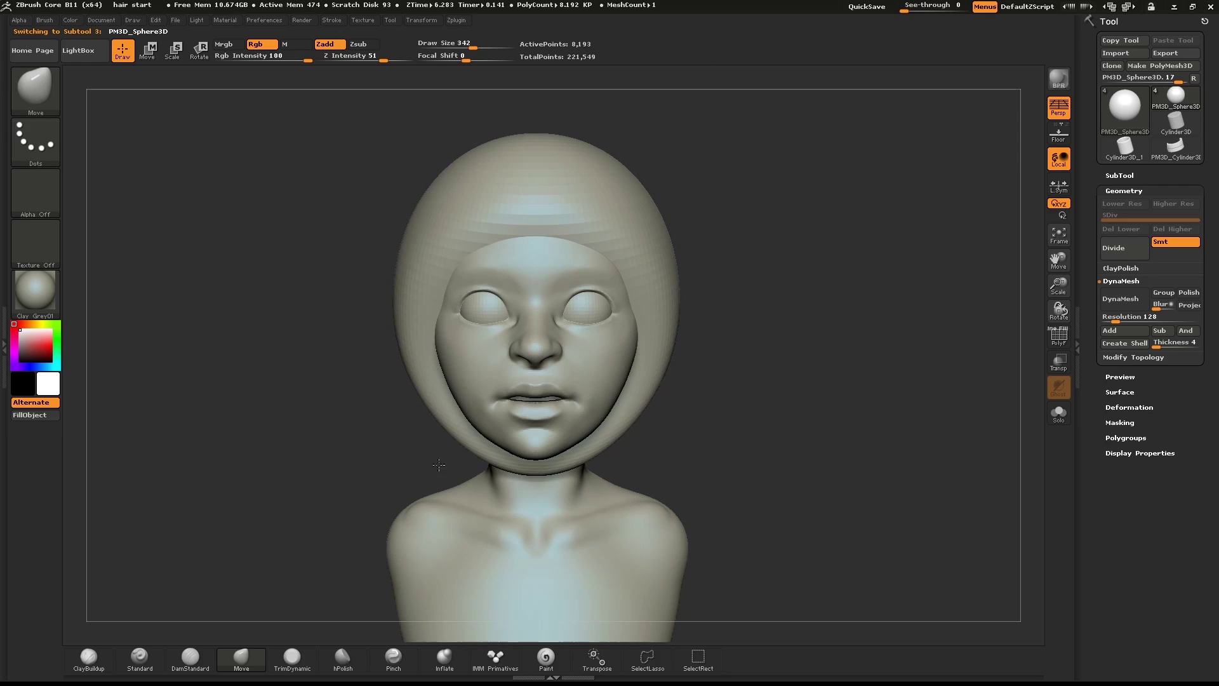
{"action": "left_click_drag", "start_coordinate": [537, 466], "coordinate": [423, 498], "text": "alt"}
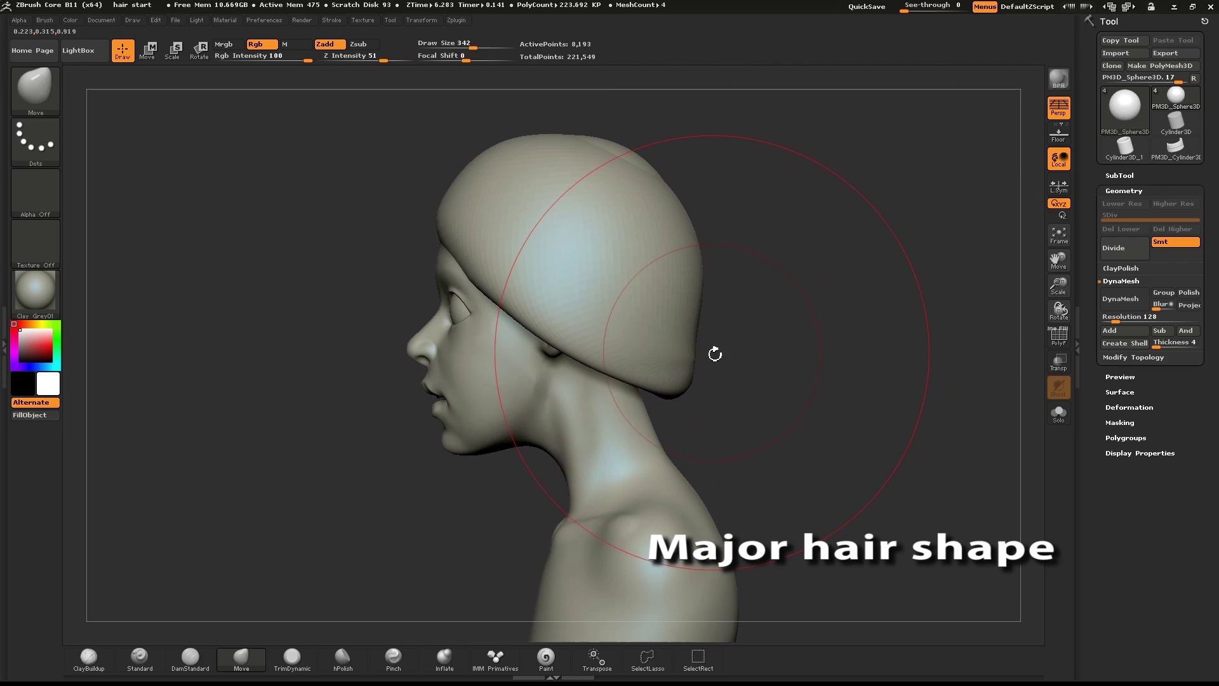
- DynaMesh the hair cap at resolution 128, then pull it down to the shoulders and back behind the ear with the Move brush
{"action": "left_click", "coordinate": [1123, 296]}
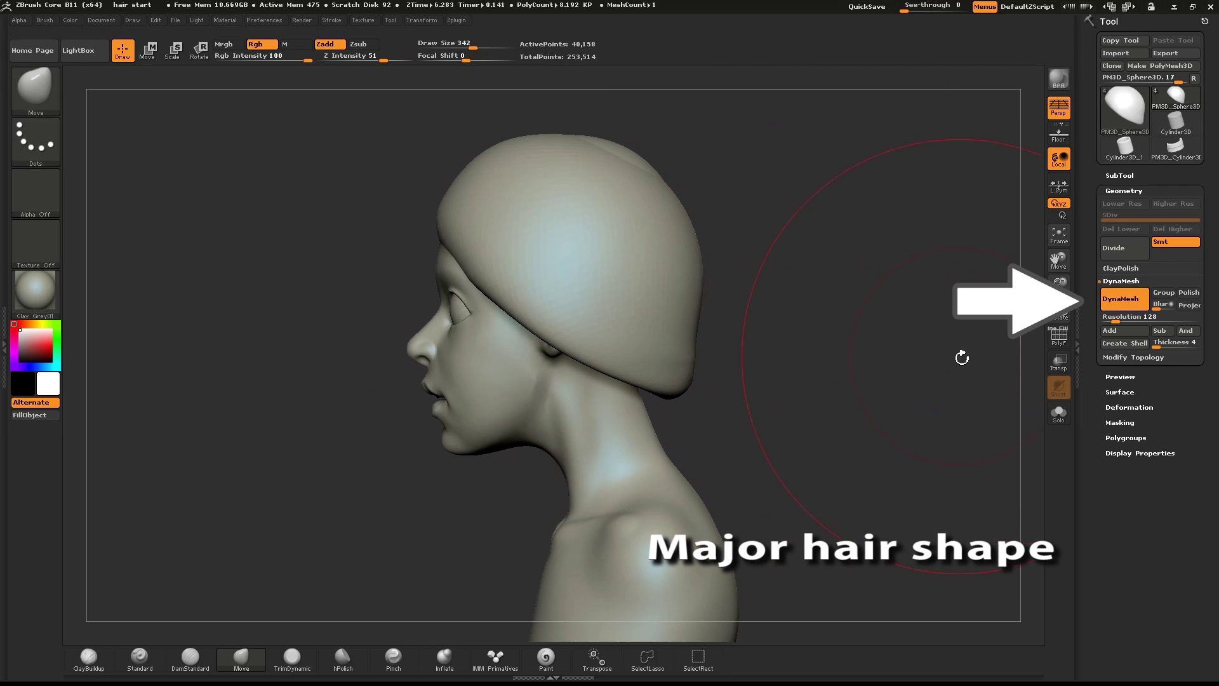
{"action": "left_click_drag", "start_coordinate": [684, 370], "coordinate": [690, 475]}
{"action": "key", "text": "s"}
{"action": "left_click_drag", "start_coordinate": [615, 406], "coordinate": [543, 499]}
{"action": "mouse_move", "coordinate": [556, 353]}
{"action": "left_mouse_down"}
{"action": "mouse_move", "coordinate": [559, 330]}
{"action": "mouse_move", "coordinate": [632, 279]}
{"action": "left_mouse_up"}
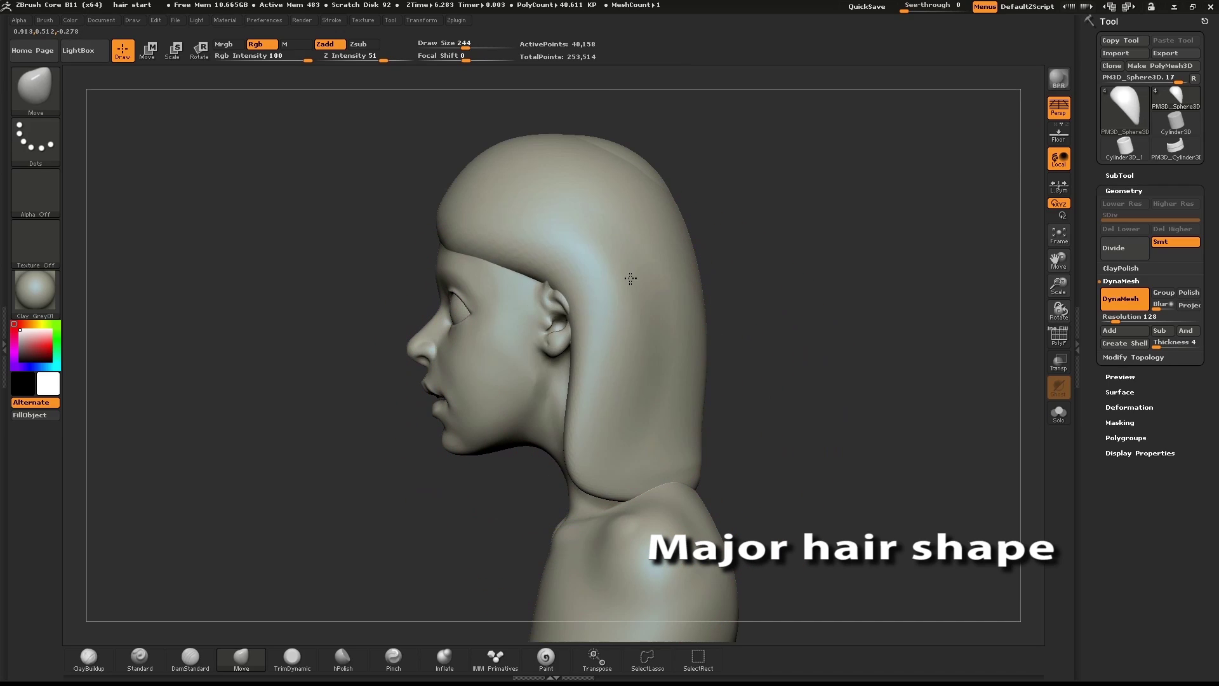
{"action": "left_click_drag", "start_coordinate": [564, 305], "coordinate": [584, 283]}
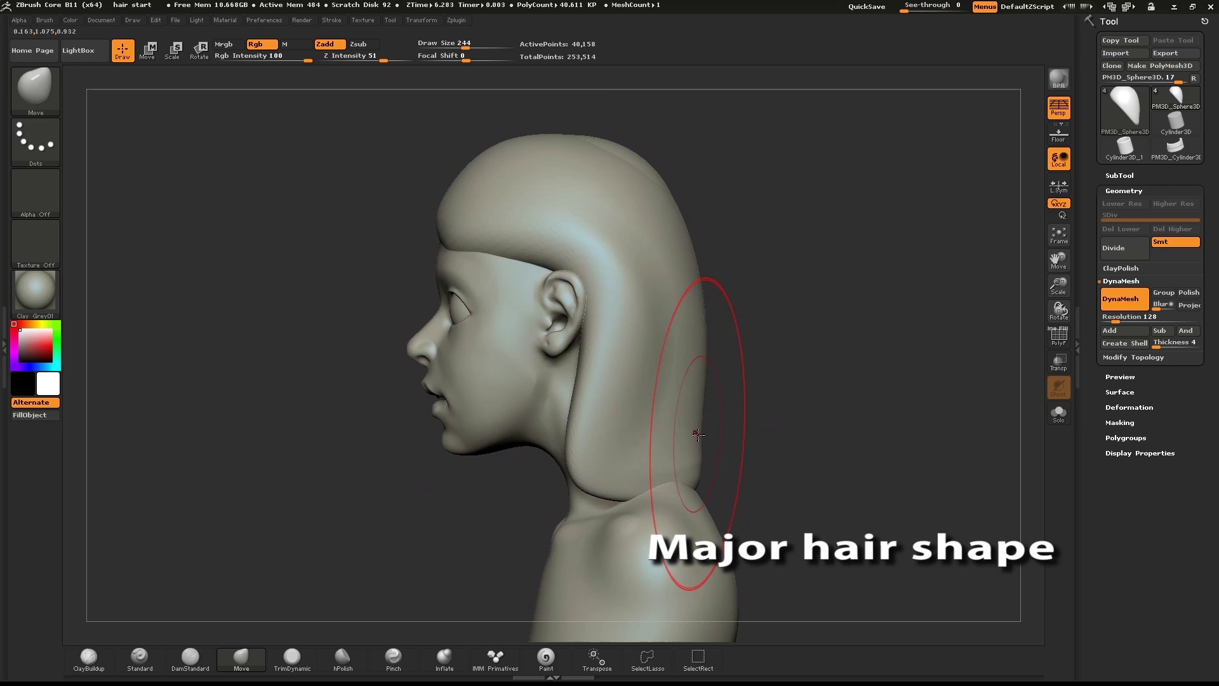
- Flare the lower back of the hair outward, tuck it in above the neck and round out the crown
{"action": "left_click_drag", "start_coordinate": [692, 437], "coordinate": [726, 451]}
{"action": "mouse_move", "coordinate": [712, 366]}
{"action": "left_mouse_down"}
{"action": "mouse_move", "coordinate": [656, 421]}
{"action": "mouse_move", "coordinate": [694, 413]}
{"action": "left_mouse_up"}
{"action": "left_click_drag", "start_coordinate": [636, 169], "coordinate": [651, 152]}
- Pull the front hairline up into a central peak above the forehead with the Move brush
{"action": "left_click_drag", "start_coordinate": [708, 194], "coordinate": [781, 196]}
{"action": "mouse_move", "coordinate": [590, 226]}
{"action": "left_mouse_down"}
{"action": "mouse_move", "coordinate": [580, 232]}
{"action": "mouse_move", "coordinate": [571, 212]}
{"action": "left_mouse_up"}
{"action": "key", "text": "s"}
{"action": "key", "text": "s"}
{"action": "mouse_move", "coordinate": [538, 163]}
{"action": "left_mouse_down"}
{"action": "mouse_move", "coordinate": [527, 164]}
{"action": "mouse_move", "coordinate": [540, 170]}
{"action": "left_mouse_up"}
- Use the Move brush at size 198 to add fullness at the sides and lengthen the lower hair around the neck and shoulders
{"action": "key", "text": "s"}
{"action": "left_click_drag", "start_coordinate": [483, 256], "coordinate": [492, 256]}
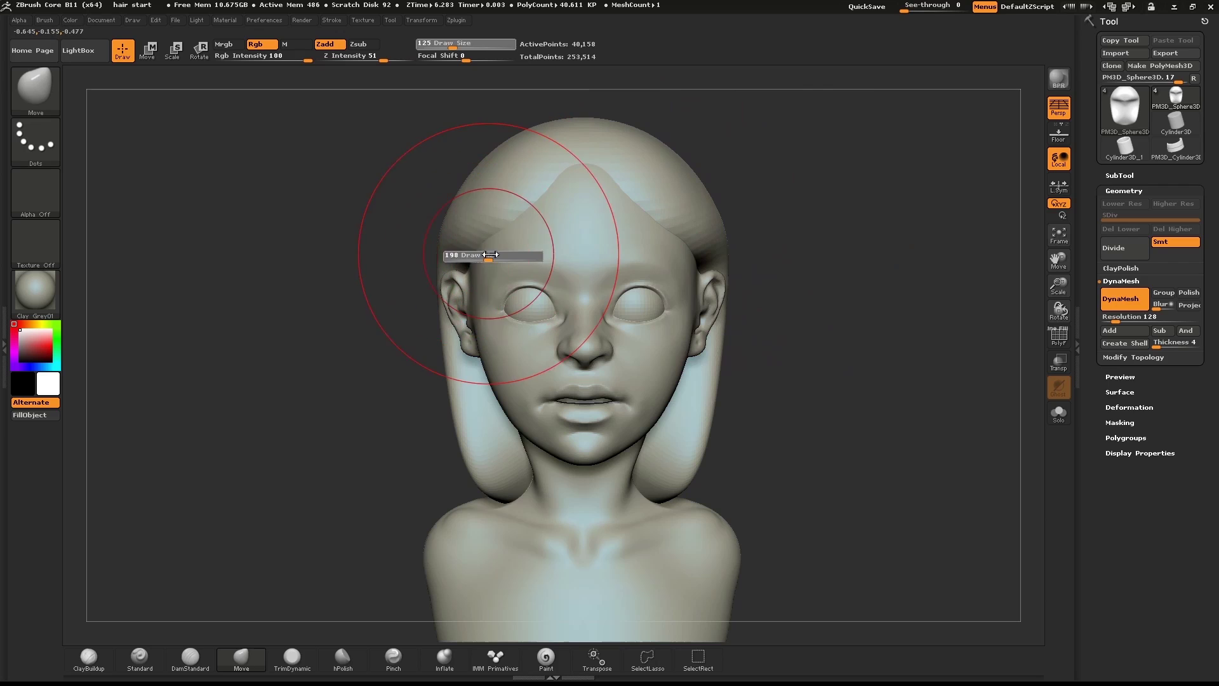
{"action": "left_click_drag", "start_coordinate": [333, 302], "coordinate": [386, 308]}
{"action": "mouse_move", "coordinate": [447, 269]}
{"action": "left_mouse_down"}
{"action": "mouse_move", "coordinate": [440, 363]}
{"action": "mouse_move", "coordinate": [393, 294]}
{"action": "left_mouse_up"}
{"action": "left_click_drag", "start_coordinate": [759, 266], "coordinate": [658, 272]}
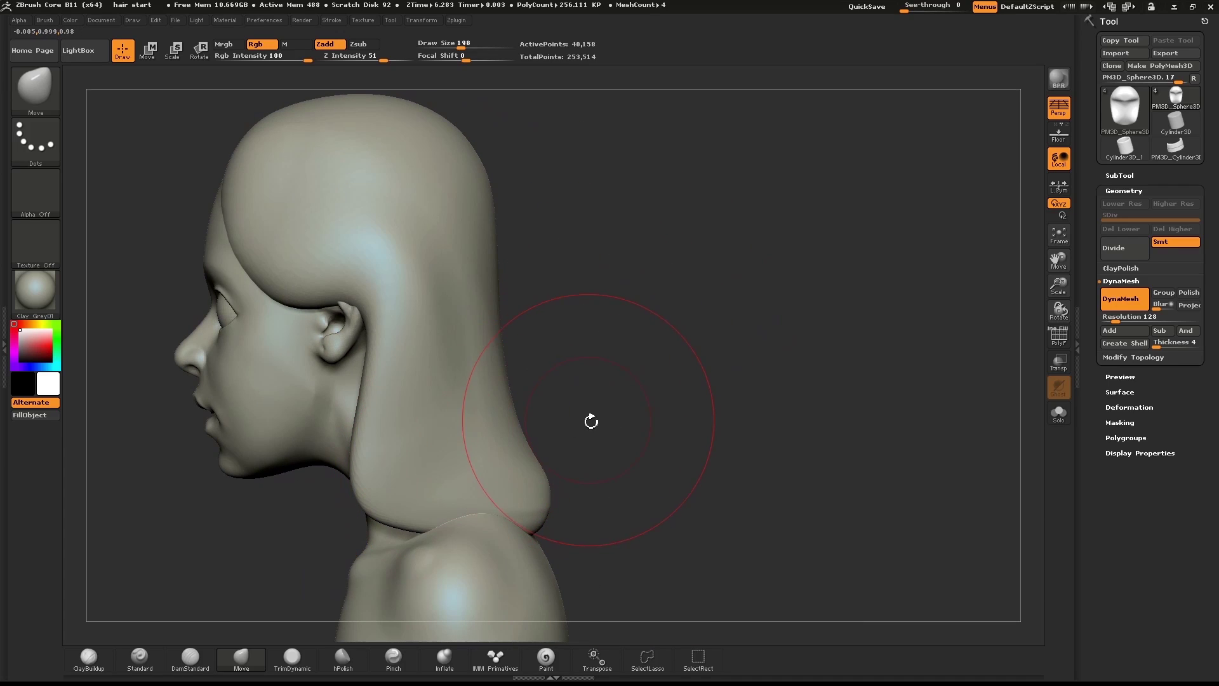
{"action": "left_click_drag", "start_coordinate": [592, 421], "coordinate": [662, 422]}
{"action": "mouse_move", "coordinate": [623, 485]}
{"action": "left_mouse_down"}
{"action": "mouse_move", "coordinate": [667, 535]}
{"action": "mouse_move", "coordinate": [680, 534]}
{"action": "mouse_move", "coordinate": [593, 571]}
{"action": "left_mouse_up"}
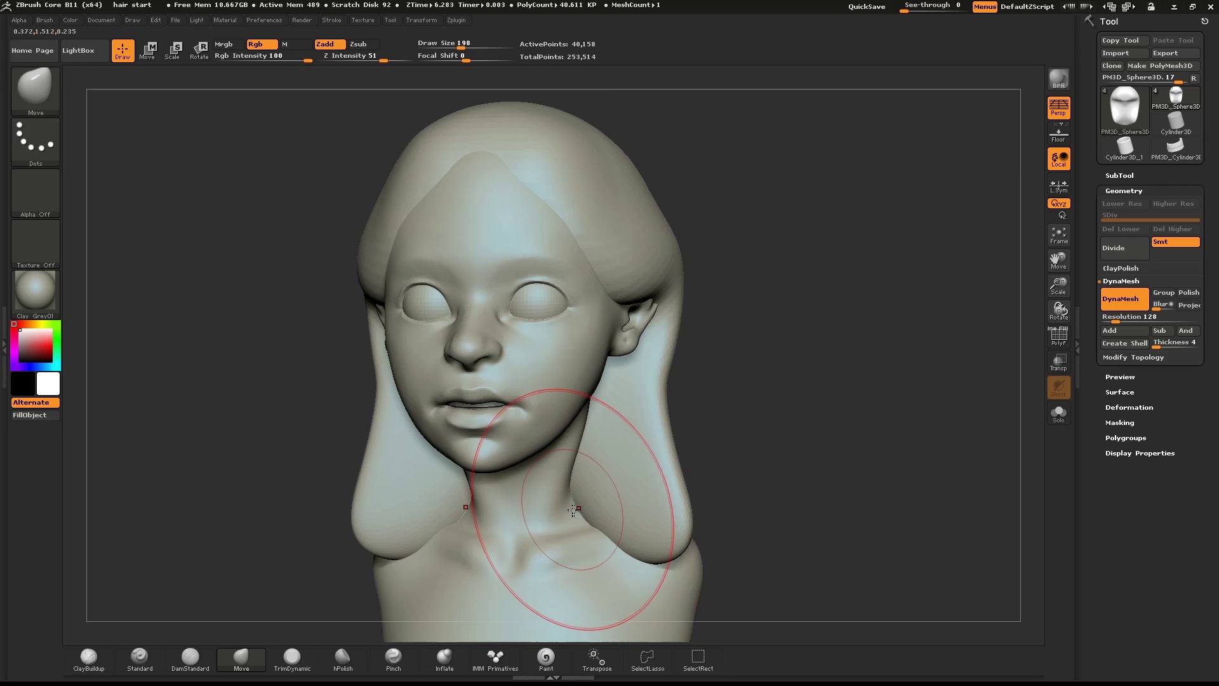
{"action": "left_click_drag", "start_coordinate": [574, 510], "coordinate": [562, 517]}
{"action": "mouse_move", "coordinate": [741, 452]}
{"action": "left_mouse_down"}
{"action": "mouse_move", "coordinate": [674, 445]}
{"action": "mouse_move", "coordinate": [626, 460]}
{"action": "mouse_move", "coordinate": [656, 435]}
{"action": "mouse_move", "coordinate": [667, 470]}
{"action": "mouse_move", "coordinate": [692, 479]}
{"action": "left_mouse_up"}
- Remesh the hair, add volume to its lower back with the Inflate brush at size 295, and smooth the surface
{"action": "key", "text": "s"}
{"action": "left_click", "coordinate": [446, 660]}
{"action": "left_click_drag", "start_coordinate": [837, 332], "coordinate": [864, 405], "text": "ctrl"}
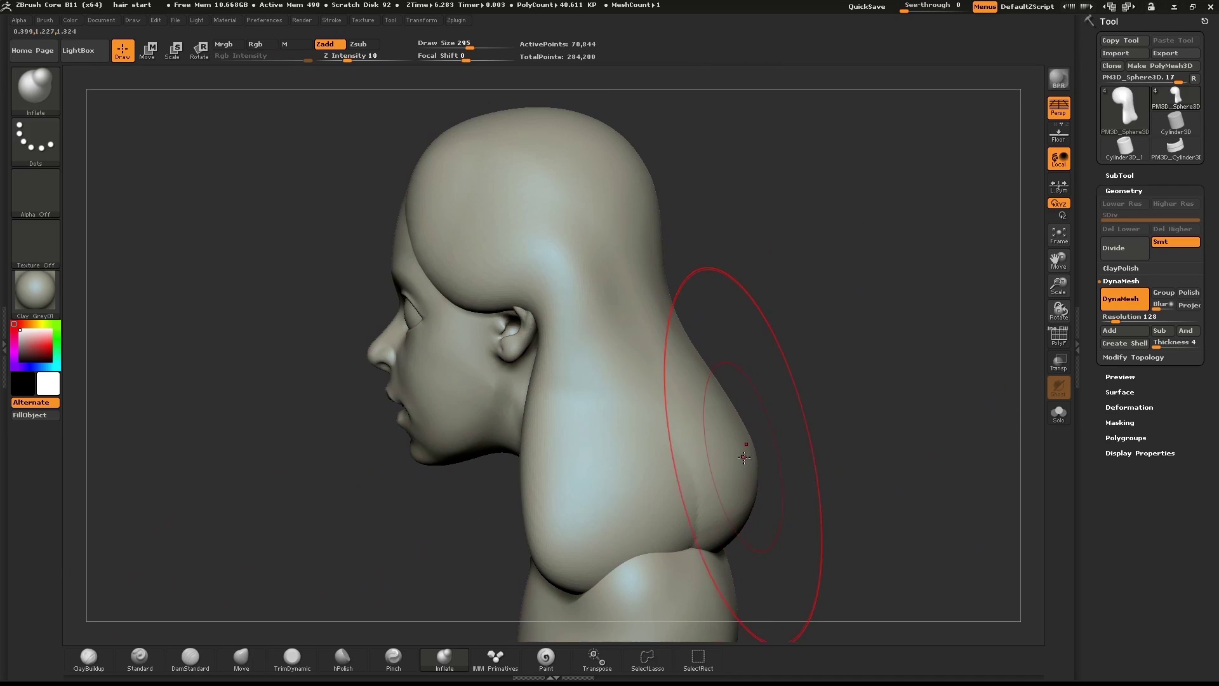
{"action": "mouse_move", "coordinate": [697, 489]}
{"action": "left_mouse_down", "text": "shift"}
{"action": "mouse_move", "coordinate": [672, 466]}
{"action": "mouse_move", "coordinate": [665, 322]}
{"action": "left_mouse_up", "text": "shift"}
{"action": "mouse_move", "coordinate": [703, 286]}
{"action": "left_mouse_down"}
{"action": "mouse_move", "coordinate": [838, 343]}
{"action": "mouse_move", "coordinate": [882, 289]}
{"action": "mouse_move", "coordinate": [694, 302]}
{"action": "left_mouse_up"}
- Carve a hair part along the top of the head to the front hairline with DamStandard, widening it at brush size 120
{"action": "key", "text": "s"}
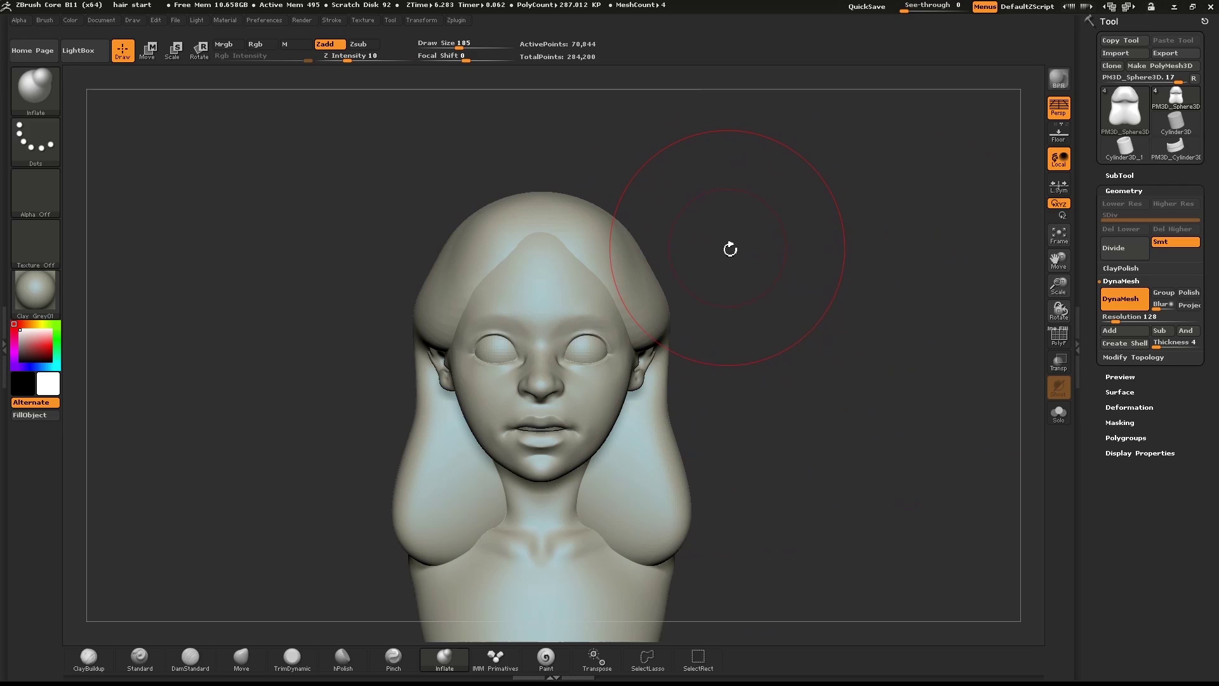
{"action": "key", "text": "b"}
{"action": "left_click", "coordinate": [185, 665]}
{"action": "mouse_move", "coordinate": [775, 228]}
{"action": "left_mouse_down"}
{"action": "mouse_move", "coordinate": [770, 376]}
{"action": "mouse_move", "coordinate": [819, 240]}
{"action": "mouse_move", "coordinate": [814, 318]}
{"action": "left_mouse_up"}
{"action": "key", "text": "s"}
{"action": "left_click_drag", "start_coordinate": [646, 280], "coordinate": [635, 274]}
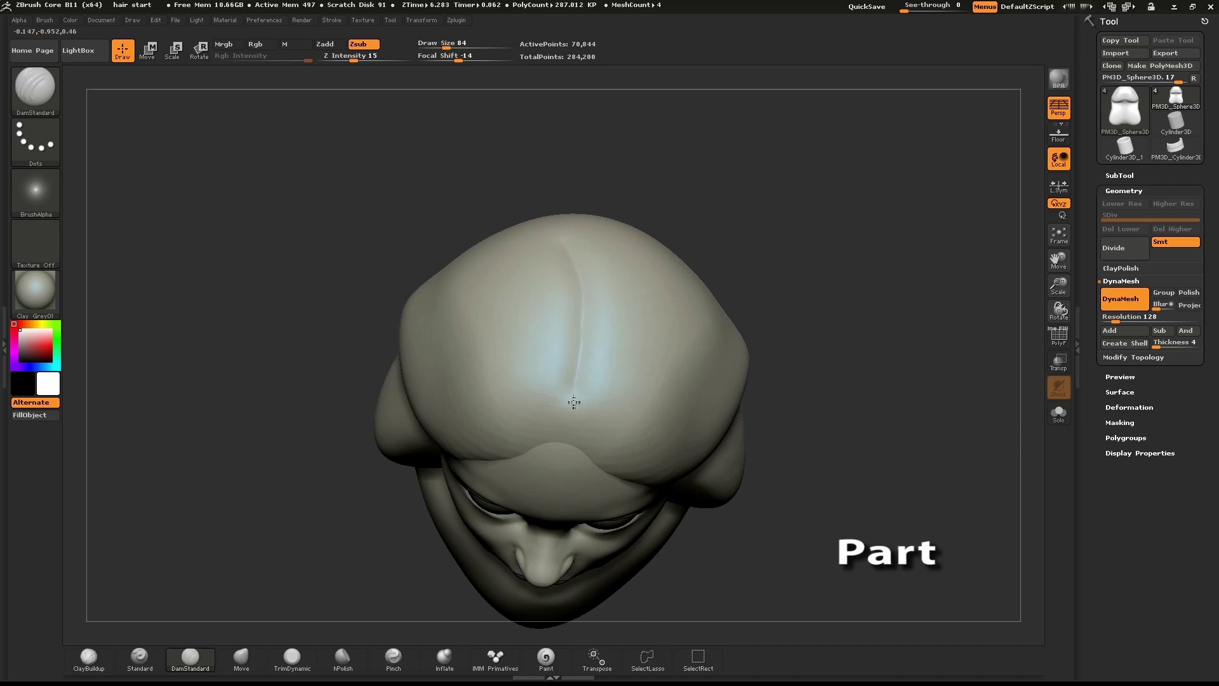
{"action": "key", "text": "s"}
{"action": "left_click_drag", "start_coordinate": [573, 348], "coordinate": [580, 347]}
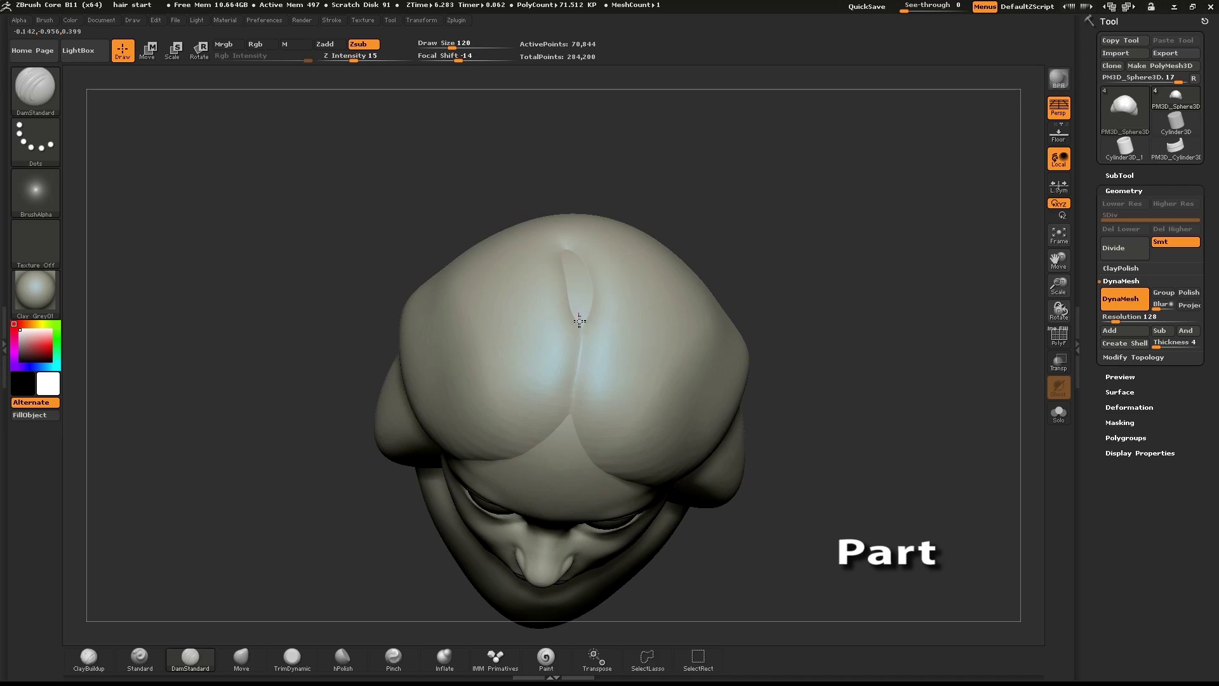
- Reshape the hair on both sides of the part into a front sweep with the Move brush at size 204
{"action": "left_click_drag", "start_coordinate": [791, 305], "coordinate": [830, 191], "text": "shift"}
{"action": "key", "text": "s"}
{"action": "mouse_move", "coordinate": [753, 252]}
{"action": "left_mouse_down"}
{"action": "mouse_move", "coordinate": [822, 223]}
{"action": "mouse_move", "coordinate": [797, 238]}
{"action": "left_mouse_up"}
{"action": "key", "text": "b"}
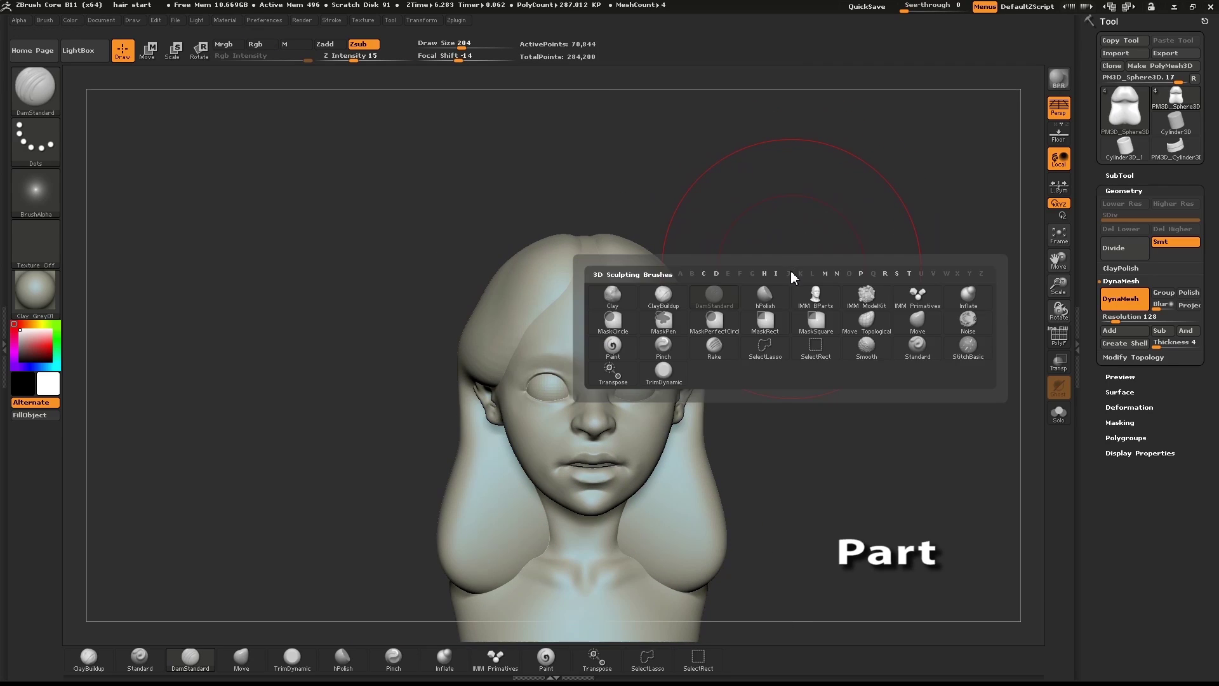
{"action": "key", "text": "m"}
{"action": "key", "text": "v"}
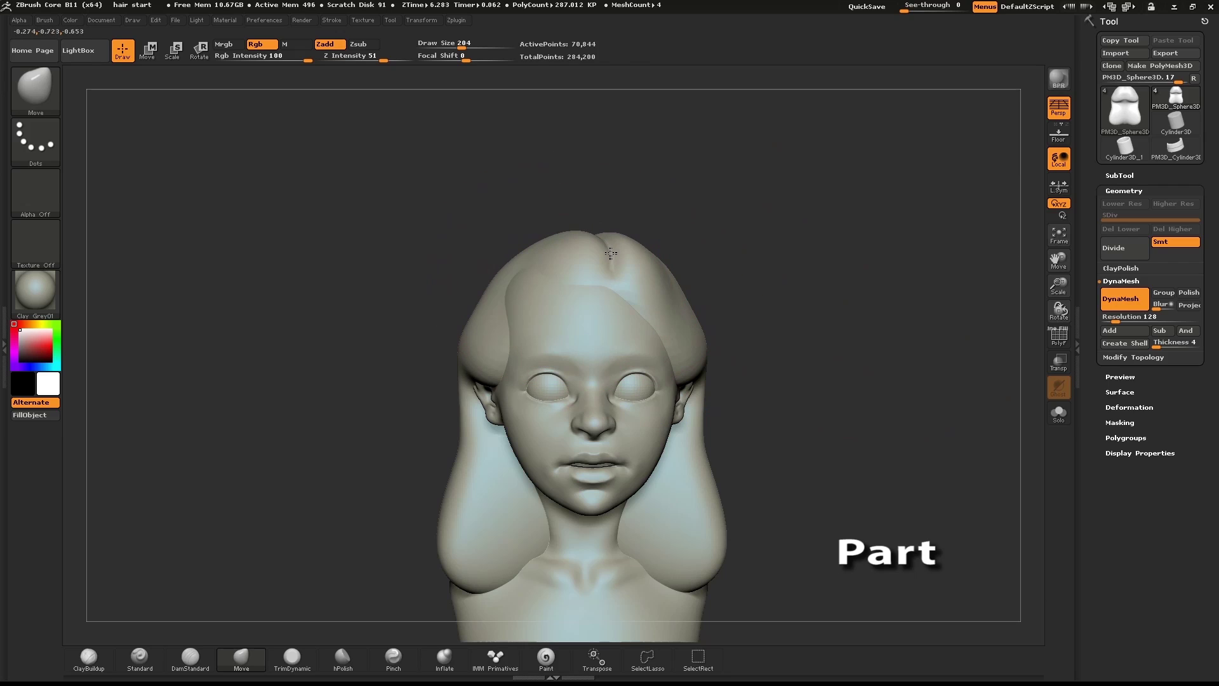
{"action": "left_click_drag", "start_coordinate": [541, 262], "coordinate": [569, 286]}
- Refine the hairline of the front sweep at brush size 101, then adjust its broader shape at size 272
{"action": "mouse_move", "coordinate": [751, 265]}
{"action": "left_mouse_down", "text": "shift"}
{"action": "mouse_move", "coordinate": [740, 260]}
{"action": "mouse_move", "coordinate": [740, 279]}
{"action": "left_mouse_up", "text": "shift"}
{"action": "key", "text": "s"}
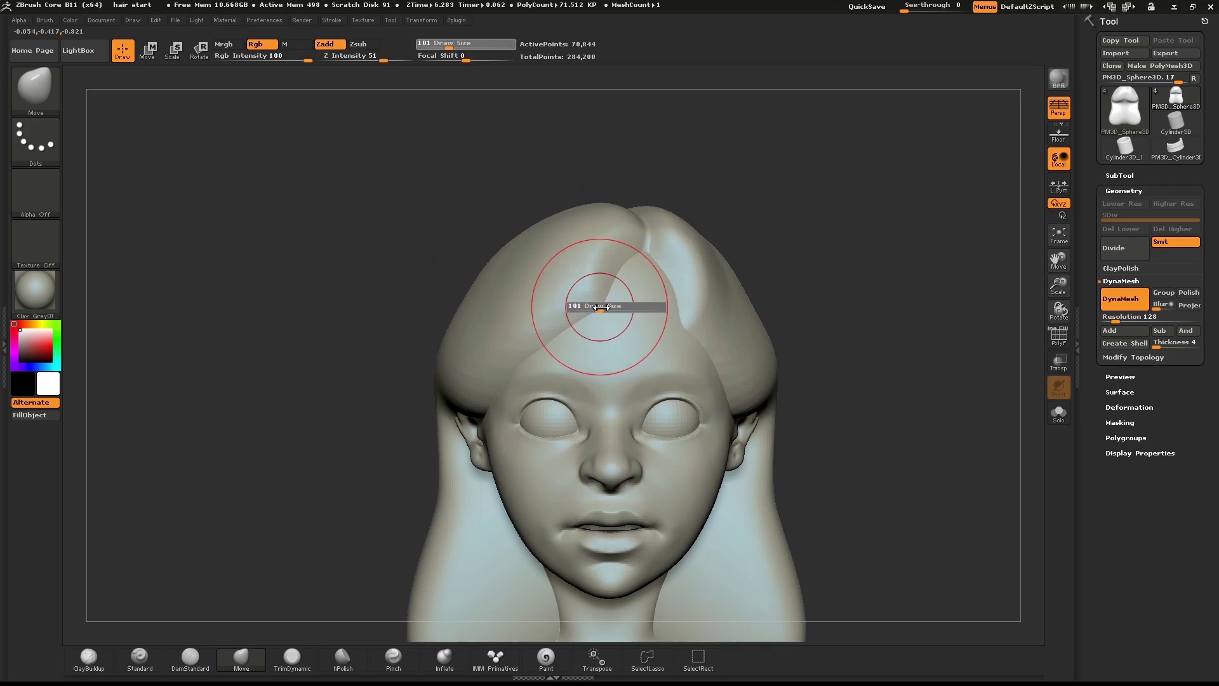
{"action": "left_click_drag", "start_coordinate": [537, 332], "coordinate": [552, 333]}
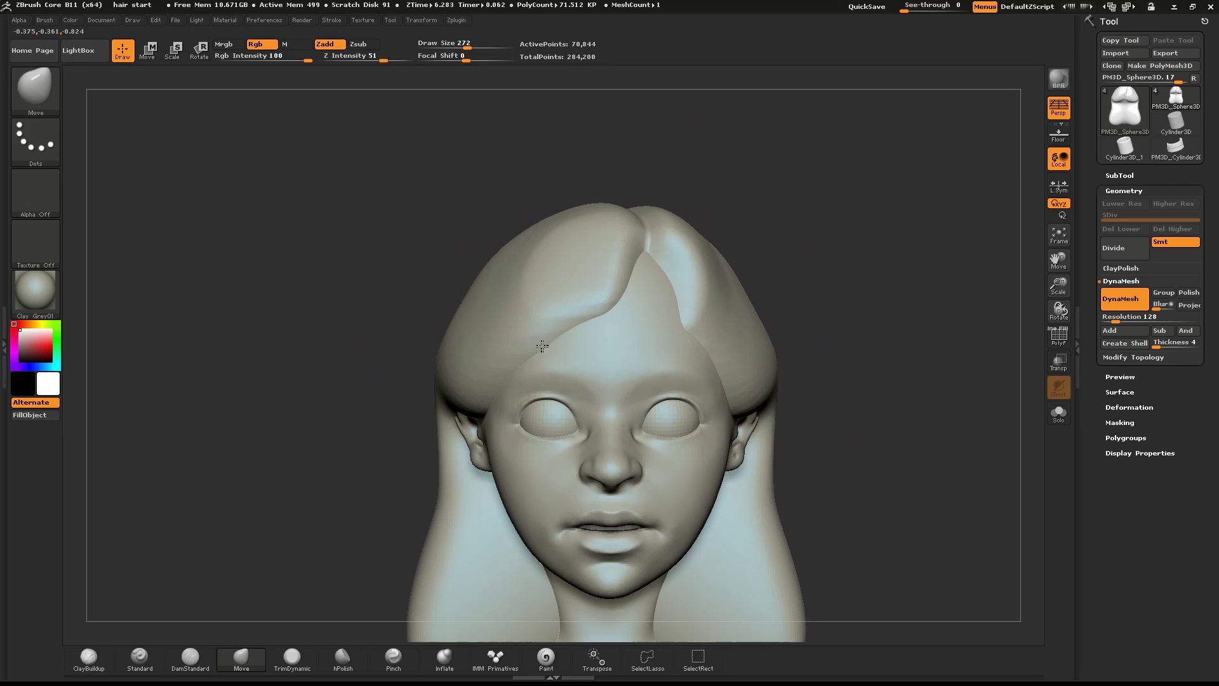
{"action": "left_click_drag", "start_coordinate": [617, 276], "coordinate": [640, 283]}
{"action": "mouse_move", "coordinate": [821, 303]}
{"action": "left_mouse_down"}
{"action": "mouse_move", "coordinate": [802, 297]}
{"action": "mouse_move", "coordinate": [815, 299]}
{"action": "left_mouse_up"}
{"action": "left_click_drag", "start_coordinate": [576, 295], "coordinate": [568, 290]}
{"action": "mouse_move", "coordinate": [915, 274]}
{"action": "left_mouse_down"}
{"action": "mouse_move", "coordinate": [862, 264]}
{"action": "mouse_move", "coordinate": [874, 242]}
{"action": "left_mouse_up"}
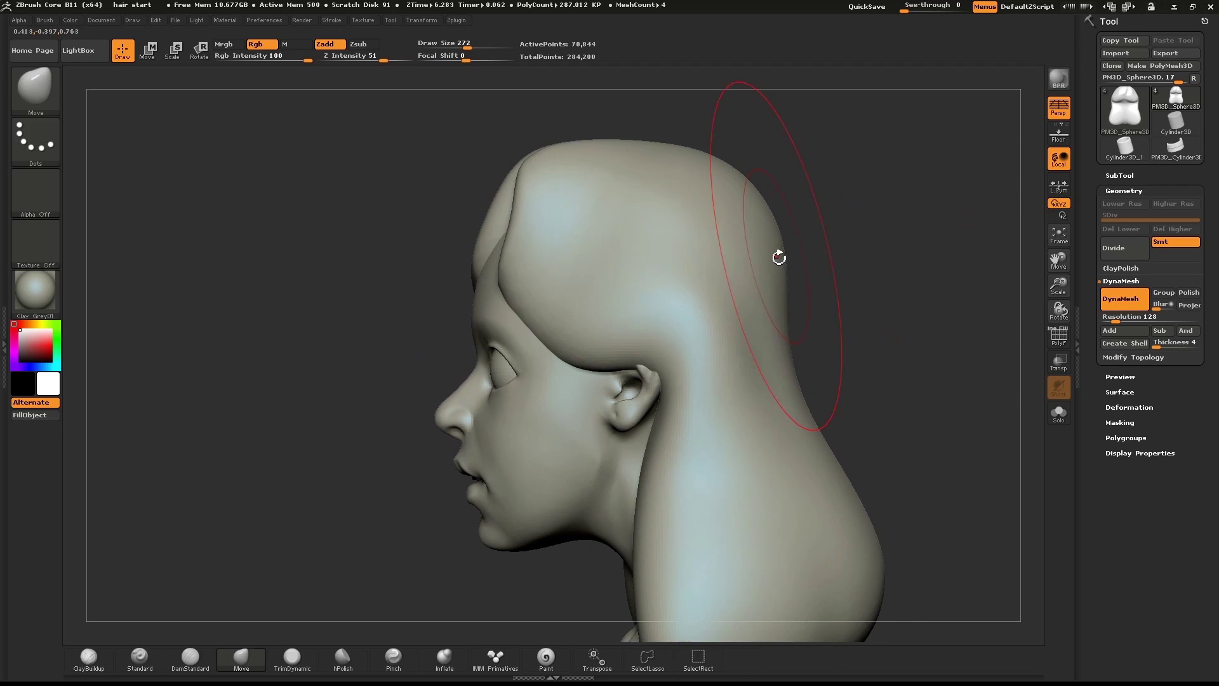
- Pull the side hairline above the ear up and back with the Move brush at size 210, then remesh the hair
{"action": "key", "text": "s"}
{"action": "mouse_move", "coordinate": [592, 360]}
{"action": "left_mouse_down"}
{"action": "mouse_move", "coordinate": [611, 330]}
{"action": "mouse_move", "coordinate": [599, 328]}
{"action": "left_mouse_up"}
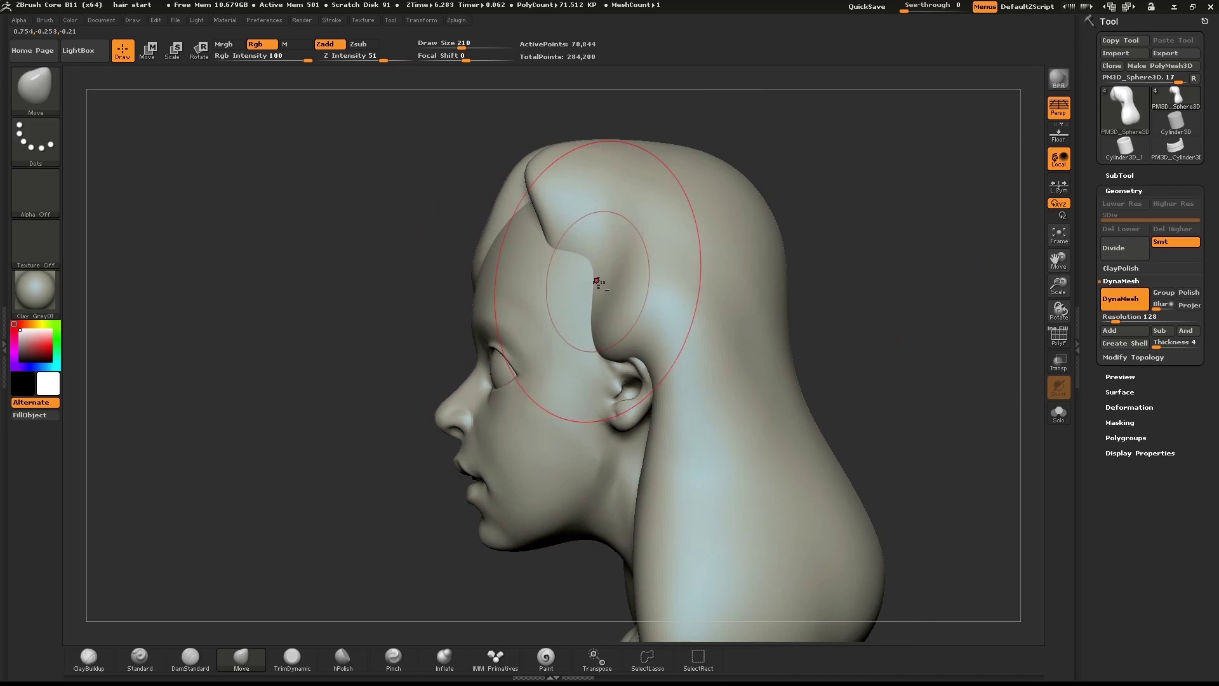
{"action": "left_click_drag", "start_coordinate": [598, 282], "coordinate": [608, 267]}
{"action": "mouse_move", "coordinate": [872, 190]}
{"action": "left_mouse_down", "text": "ctrl"}
{"action": "mouse_move", "coordinate": [918, 255]}
{"action": "mouse_move", "coordinate": [962, 246]}
{"action": "left_mouse_up", "text": "ctrl"}
{"action": "left_click_drag", "start_coordinate": [747, 244], "coordinate": [839, 247]}
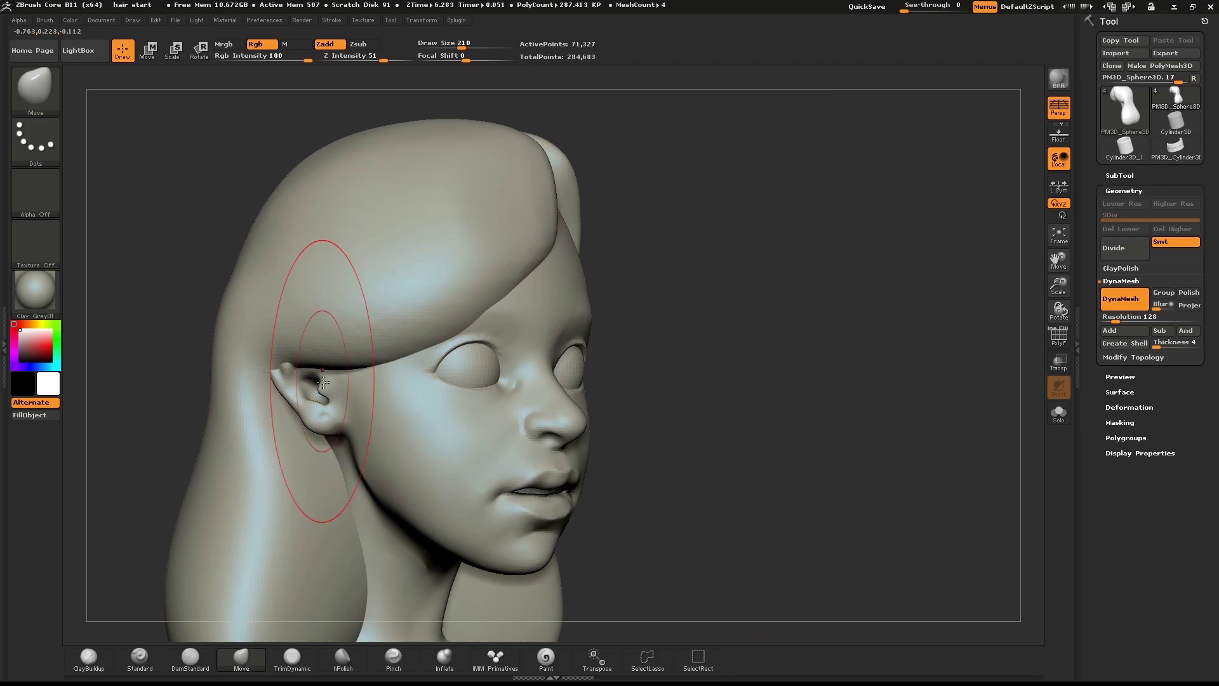
{"action": "mouse_move", "coordinate": [809, 324]}
{"action": "left_mouse_down"}
{"action": "mouse_move", "coordinate": [862, 324]}
{"action": "mouse_move", "coordinate": [761, 323]}
{"action": "mouse_move", "coordinate": [828, 312]}
{"action": "mouse_move", "coordinate": [800, 313]}
{"action": "left_mouse_up"}
{"action": "left_click_drag", "start_coordinate": [857, 342], "coordinate": [753, 346]}
{"action": "left_click_drag", "start_coordinate": [703, 309], "coordinate": [709, 326], "text": "alt"}
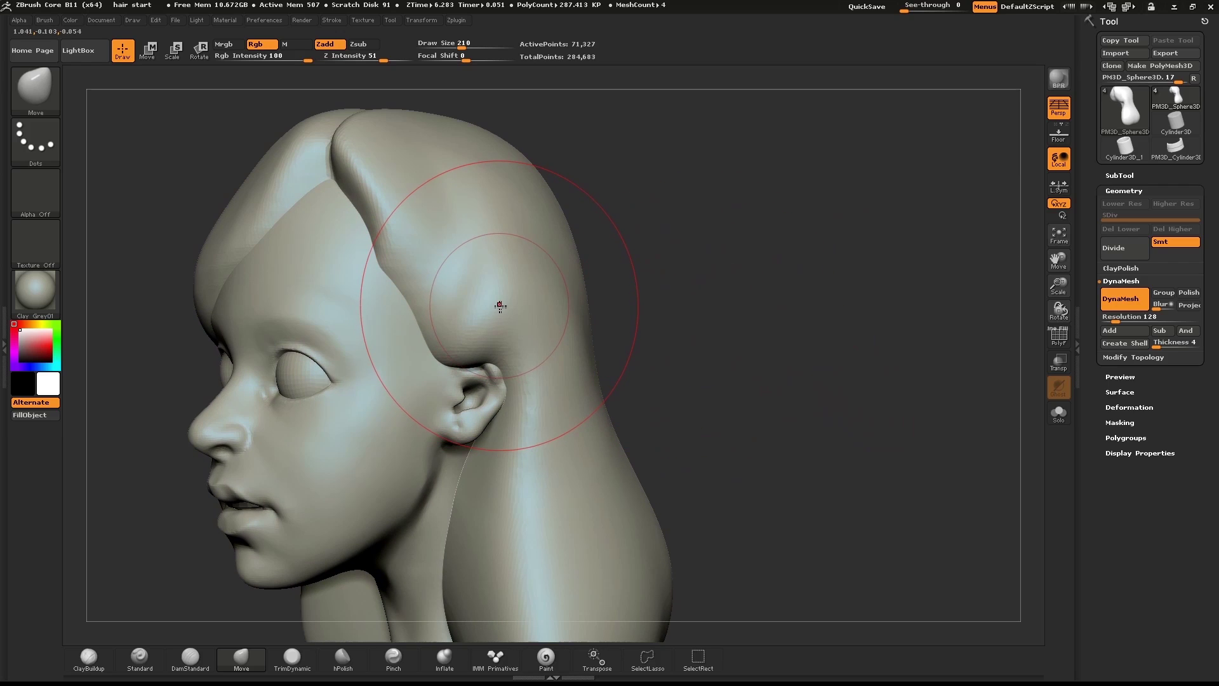
- Flatten the side of the hair above the ear with the hPolish brush and remesh it
{"action": "key", "text": "b"}
{"action": "key", "text": "h"}
{"action": "key", "text": "p"}
{"action": "mouse_move", "coordinate": [500, 320]}
{"action": "left_mouse_down"}
{"action": "mouse_move", "coordinate": [449, 247]}
{"action": "mouse_move", "coordinate": [463, 285]}
{"action": "mouse_move", "coordinate": [483, 280]}
{"action": "left_mouse_up"}
{"action": "key", "text": "ctrl+z"}
{"action": "left_click_drag", "start_coordinate": [686, 284], "coordinate": [672, 268], "text": "ctrl"}
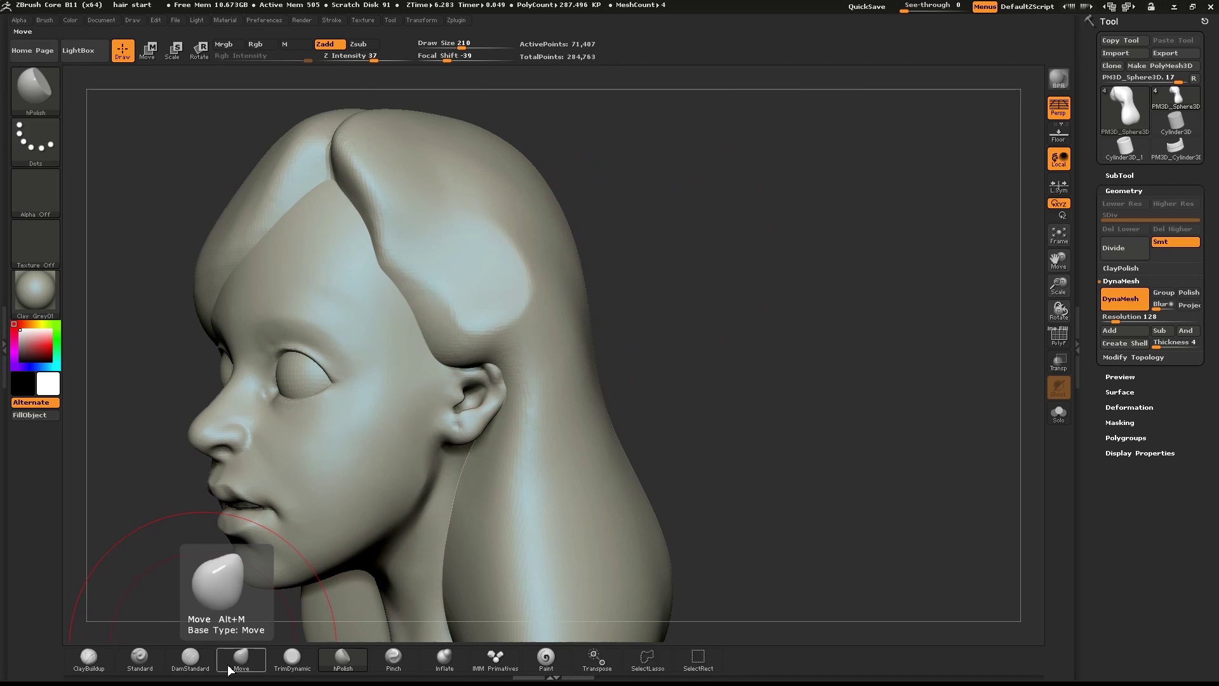
- Carve a clump groove beside the side hairline from the part toward the ear with DamStandard at size 135
{"action": "left_click", "coordinate": [194, 662]}
{"action": "key", "text": "s"}
{"action": "mouse_move", "coordinate": [378, 180]}
{"action": "left_mouse_down"}
{"action": "mouse_move", "coordinate": [368, 180]}
{"action": "mouse_move", "coordinate": [375, 164]}
{"action": "left_mouse_up"}
{"action": "left_click", "coordinate": [367, 180]}
{"action": "key", "text": "ctrl+z"}
{"action": "key", "text": "s"}
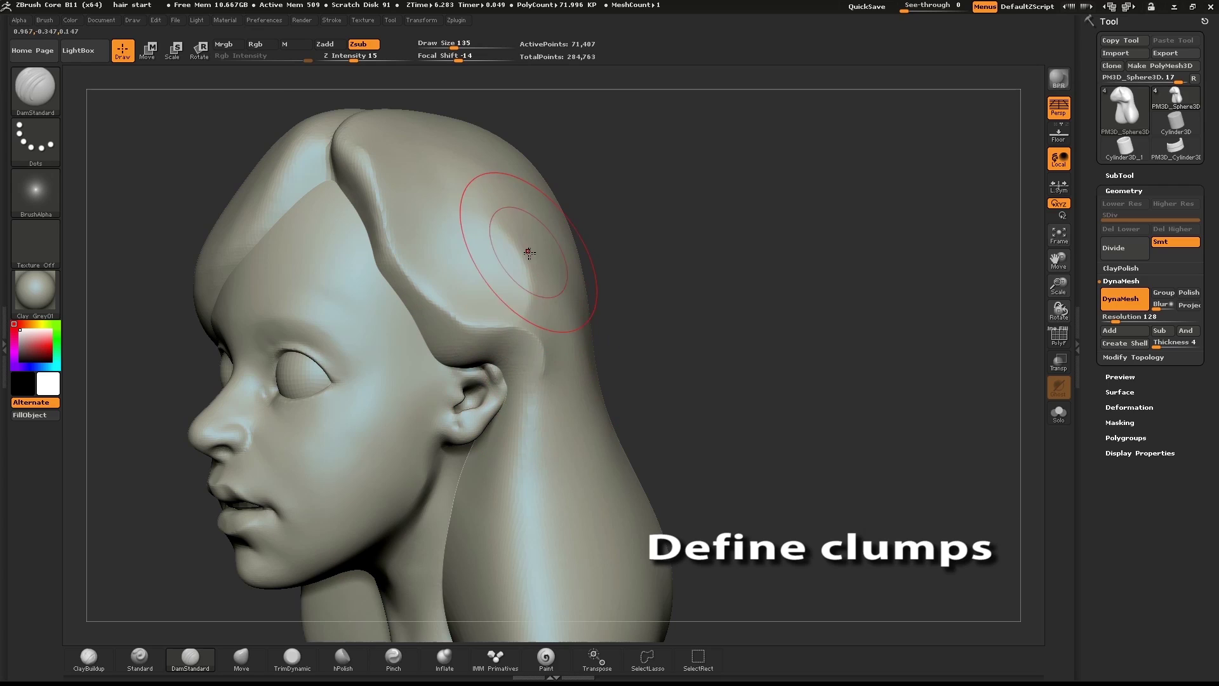
- Carve a clump groove along the front sweep, from the part down toward the opposite ear
{"action": "mouse_move", "coordinate": [635, 264]}
{"action": "left_mouse_down"}
{"action": "mouse_move", "coordinate": [740, 275]}
{"action": "mouse_move", "coordinate": [781, 300]}
{"action": "mouse_move", "coordinate": [909, 312]}
{"action": "left_mouse_up"}
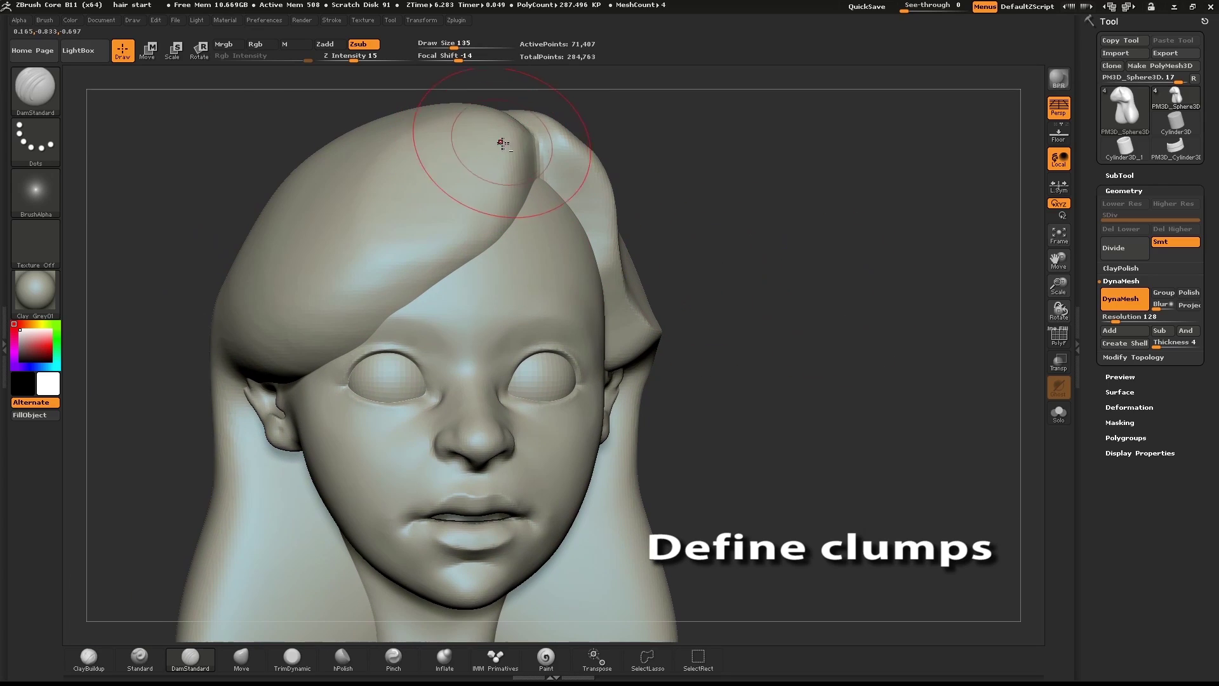
{"action": "mouse_move", "coordinate": [475, 201]}
{"action": "left_mouse_down"}
{"action": "mouse_move", "coordinate": [403, 280]}
{"action": "mouse_move", "coordinate": [312, 338]}
{"action": "left_mouse_up"}
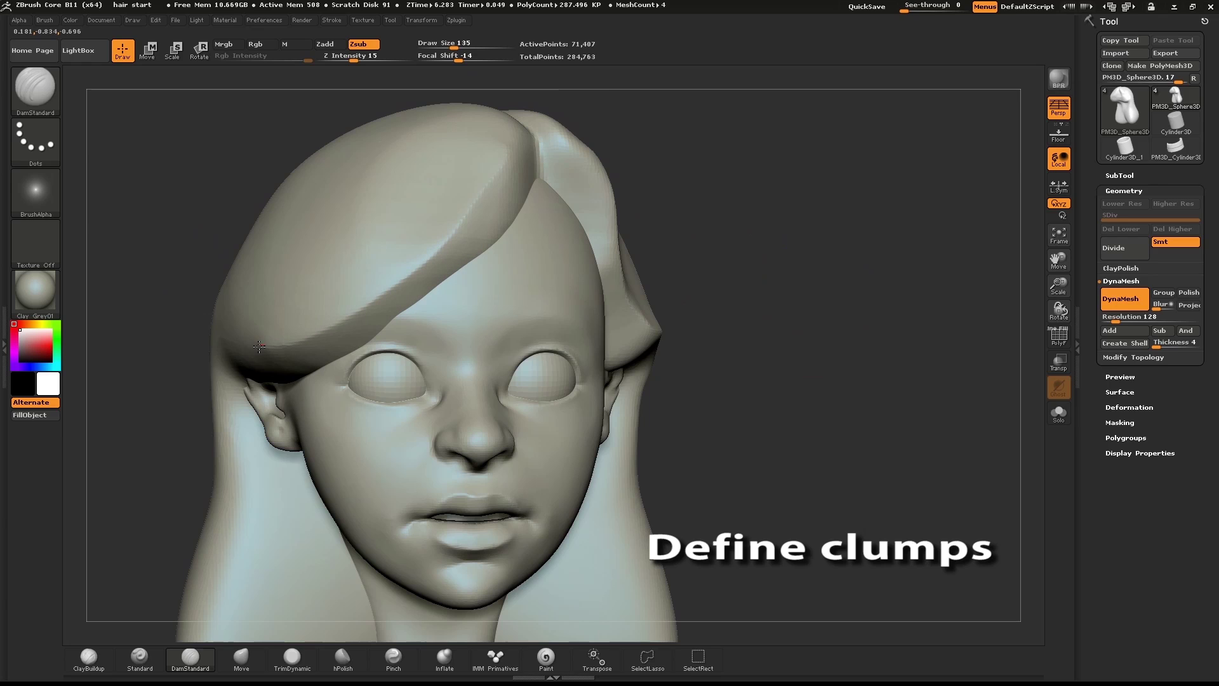
{"action": "mouse_move", "coordinate": [492, 183]}
{"action": "left_mouse_down"}
{"action": "mouse_move", "coordinate": [406, 273]}
{"action": "mouse_move", "coordinate": [295, 329]}
{"action": "left_mouse_up"}
- Carve a clump groove down the side of the hair, from near the part to behind the ear
{"action": "left_click_drag", "start_coordinate": [803, 276], "coordinate": [768, 291]}
{"action": "left_click_drag", "start_coordinate": [850, 281], "coordinate": [766, 308]}
{"action": "left_click_drag", "start_coordinate": [491, 174], "coordinate": [492, 200]}
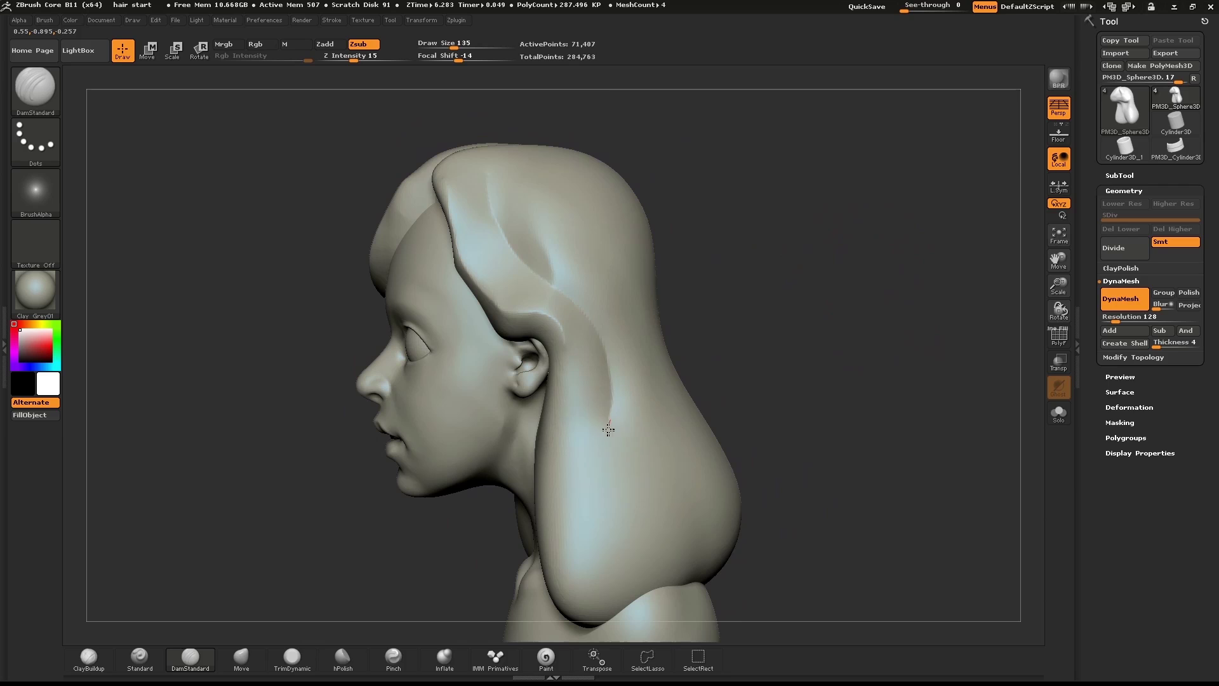
- Carve a long clump groove from the crown down the back side of the hair to its lower edge
{"action": "left_click_drag", "start_coordinate": [848, 286], "coordinate": [787, 287]}
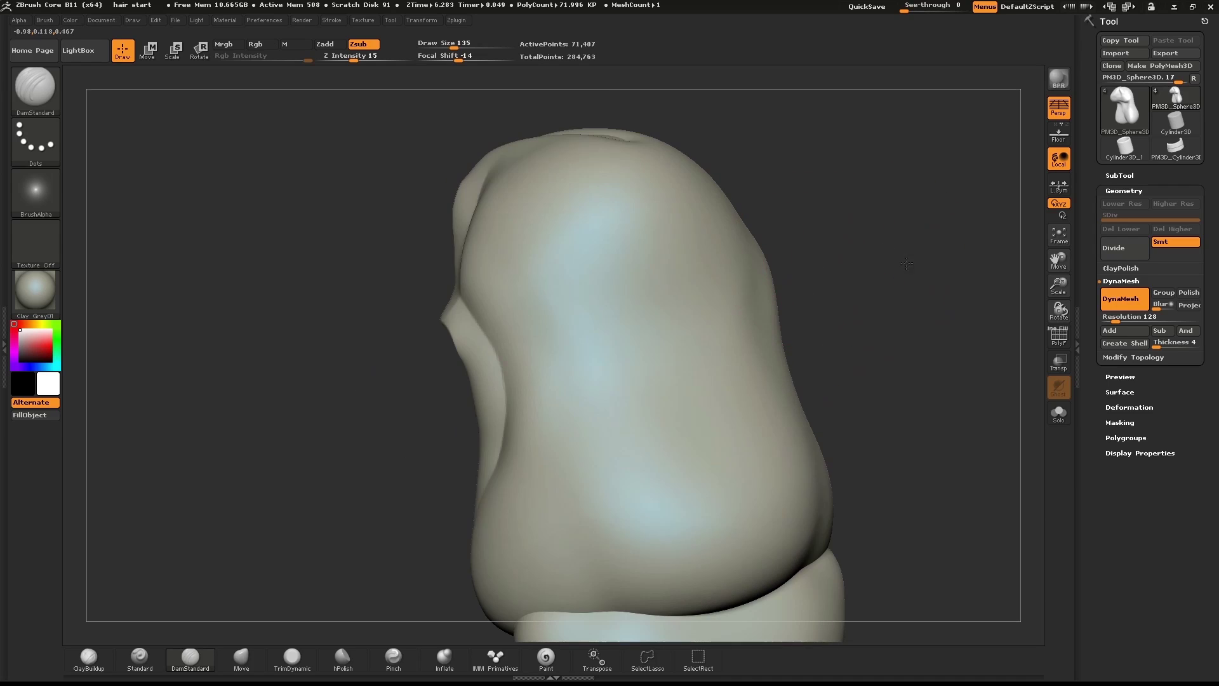
{"action": "left_click_drag", "start_coordinate": [908, 264], "coordinate": [821, 242], "text": "alt"}
{"action": "left_click_drag", "start_coordinate": [821, 241], "coordinate": [871, 285]}
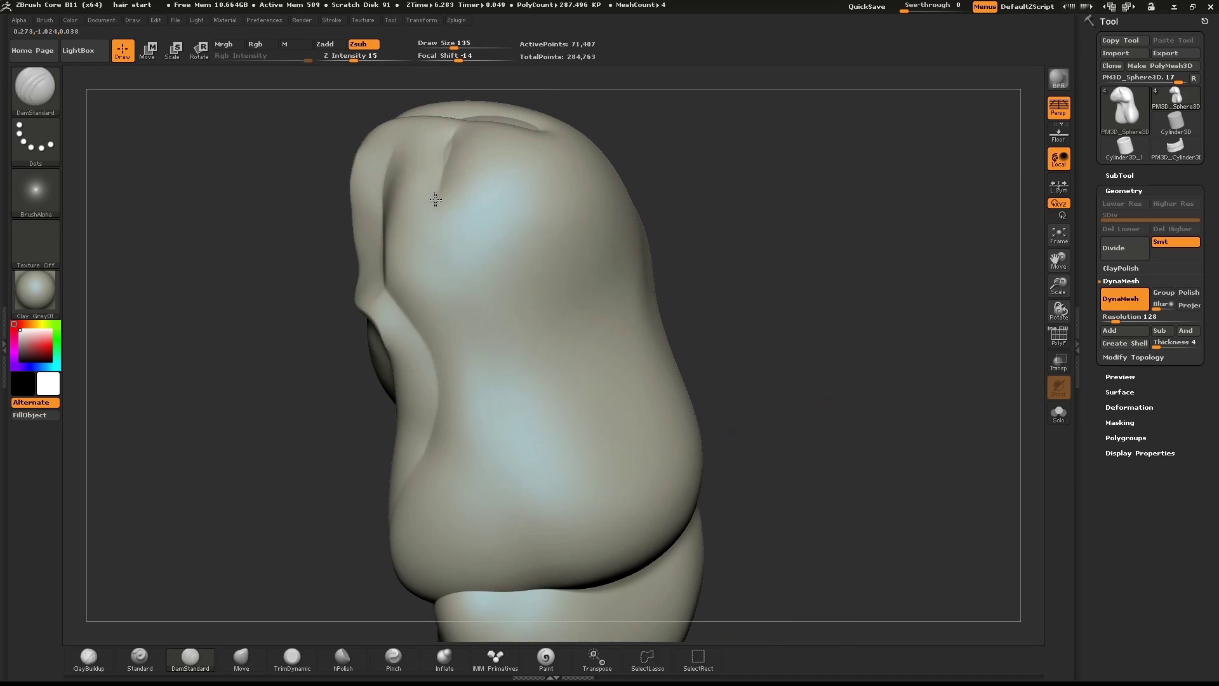
{"action": "mouse_move", "coordinate": [436, 201]}
{"action": "left_mouse_down"}
{"action": "mouse_move", "coordinate": [464, 292]}
{"action": "mouse_move", "coordinate": [517, 346]}
{"action": "mouse_move", "coordinate": [542, 436]}
{"action": "mouse_move", "coordinate": [505, 537]}
{"action": "mouse_move", "coordinate": [421, 594]}
{"action": "left_mouse_up"}
{"action": "left_click_drag", "start_coordinate": [869, 283], "coordinate": [810, 279]}
{"action": "left_click_drag", "start_coordinate": [901, 273], "coordinate": [852, 266], "text": "alt"}
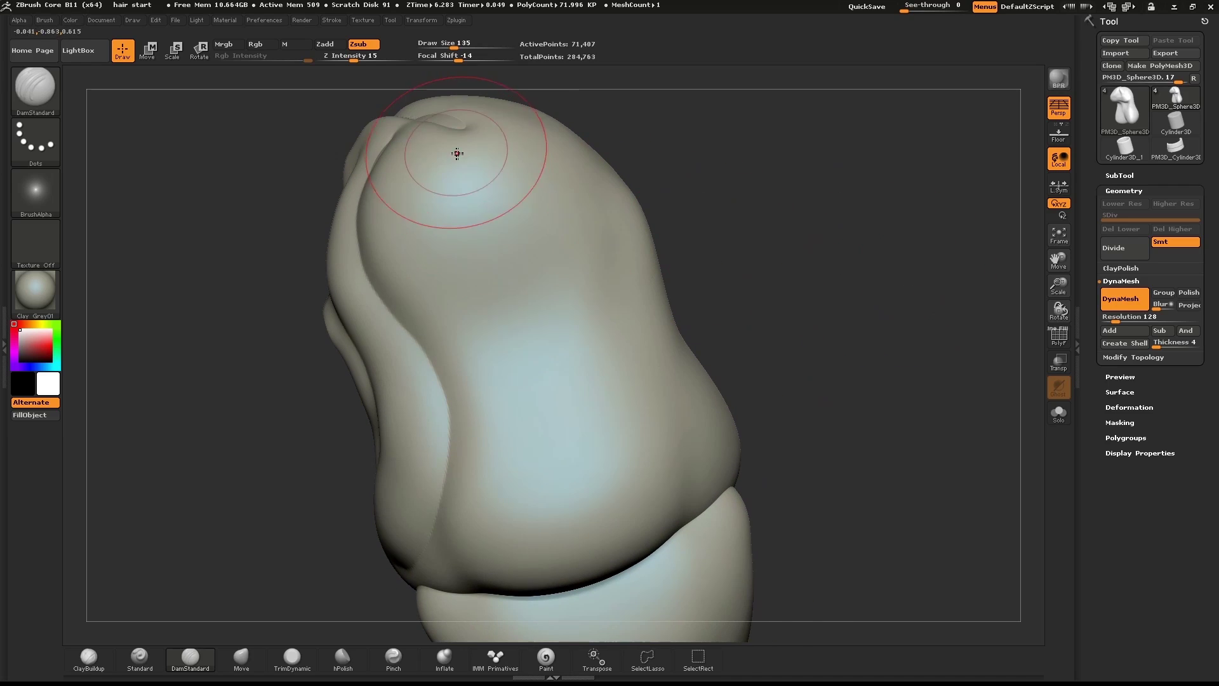
- Carve a wavy clump groove down the middle of the back hair, from below the crown to the lower edge
{"action": "left_click_drag", "start_coordinate": [428, 153], "coordinate": [402, 244]}
{"action": "left_click_drag", "start_coordinate": [430, 292], "coordinate": [484, 348]}
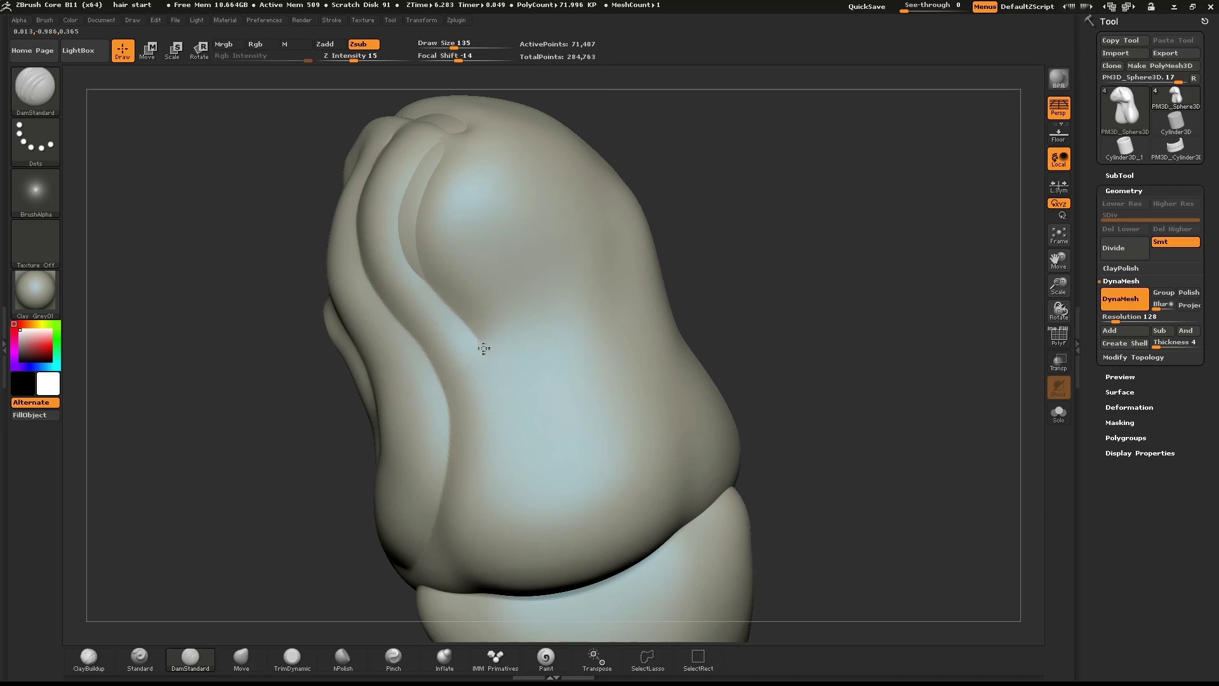
{"action": "mouse_move", "coordinate": [514, 429]}
{"action": "left_mouse_down"}
{"action": "mouse_move", "coordinate": [509, 540]}
{"action": "mouse_move", "coordinate": [478, 587]}
{"action": "left_mouse_up"}
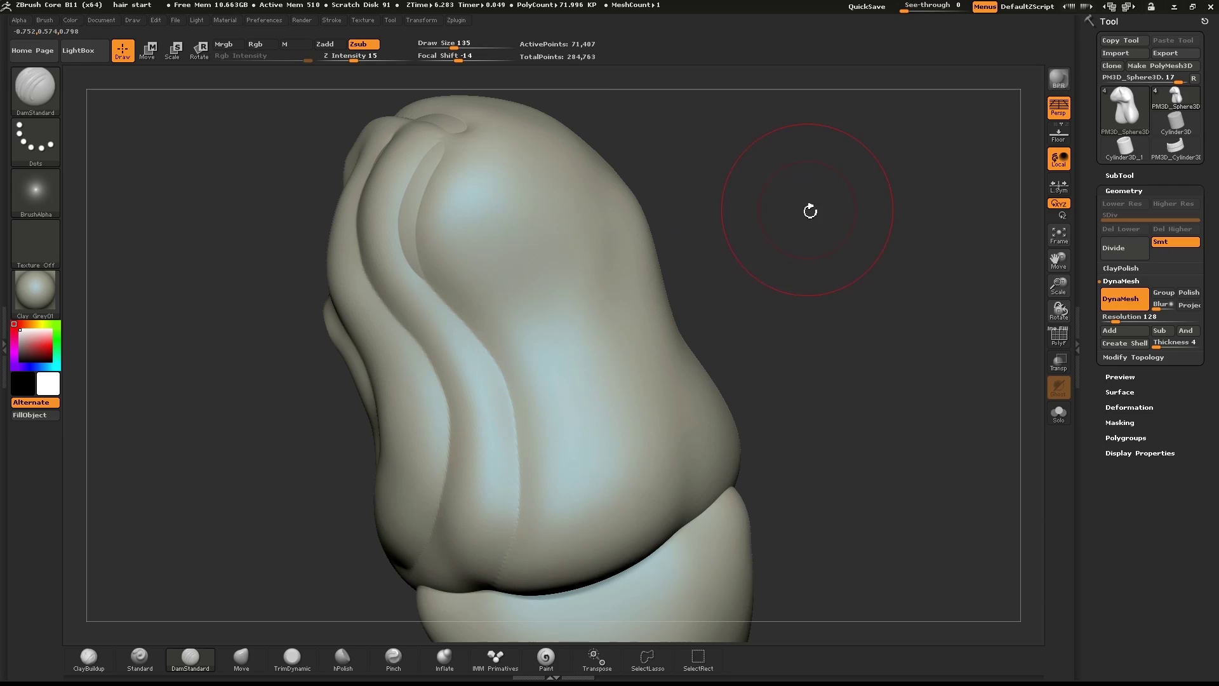
- Carve two more long clump grooves from the crown down the back, continuing around to the hair behind the ear
{"action": "left_click_drag", "start_coordinate": [810, 211], "coordinate": [554, 179]}
{"action": "mouse_move", "coordinate": [462, 133]}
{"action": "left_mouse_down"}
{"action": "mouse_move", "coordinate": [467, 245]}
{"action": "mouse_move", "coordinate": [560, 400]}
{"action": "mouse_move", "coordinate": [599, 596]}
{"action": "left_mouse_up"}
{"action": "mouse_move", "coordinate": [865, 254]}
{"action": "left_mouse_down"}
{"action": "mouse_move", "coordinate": [827, 266]}
{"action": "mouse_move", "coordinate": [827, 286]}
{"action": "left_mouse_up"}
{"action": "mouse_move", "coordinate": [374, 206]}
{"action": "left_mouse_down"}
{"action": "mouse_move", "coordinate": [434, 273]}
{"action": "mouse_move", "coordinate": [506, 444]}
{"action": "mouse_move", "coordinate": [585, 526]}
{"action": "mouse_move", "coordinate": [657, 553]}
{"action": "left_mouse_up"}
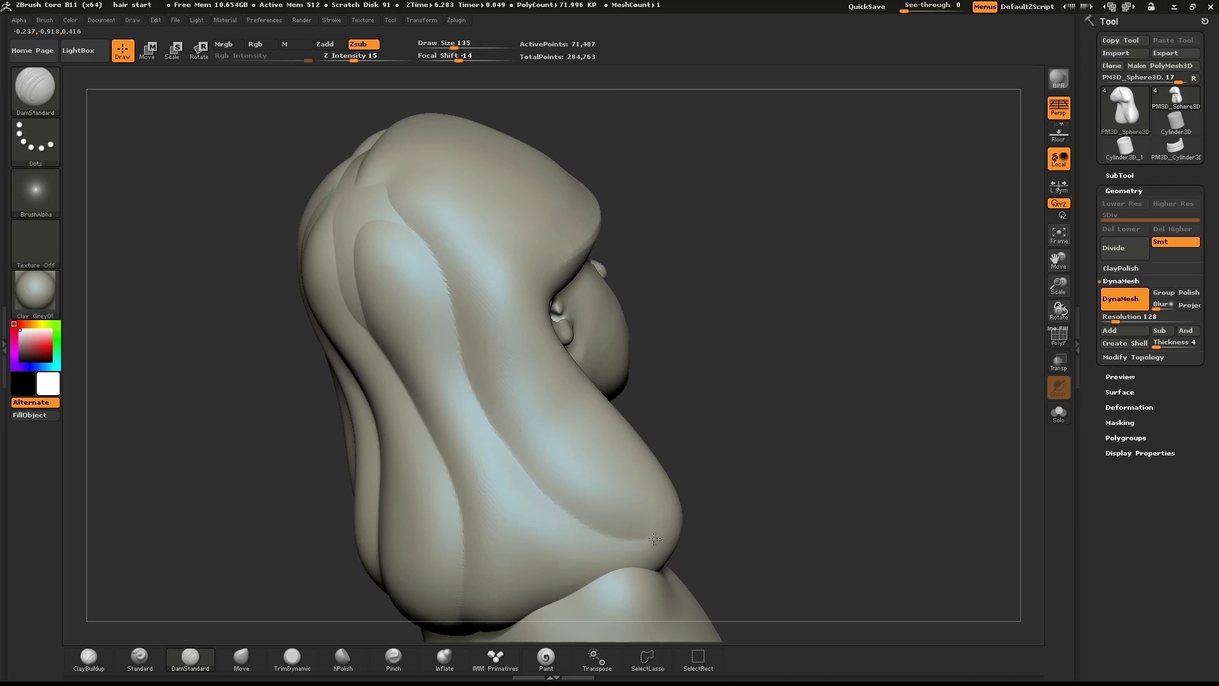
- Carve a clump groove from the part along the front sweep, continuing behind the ear down to the side lock's tip
{"action": "left_click_drag", "start_coordinate": [780, 341], "coordinate": [757, 339]}
{"action": "mouse_move", "coordinate": [793, 284]}
{"action": "left_mouse_down"}
{"action": "mouse_move", "coordinate": [795, 247]}
{"action": "mouse_move", "coordinate": [762, 247]}
{"action": "left_mouse_up"}
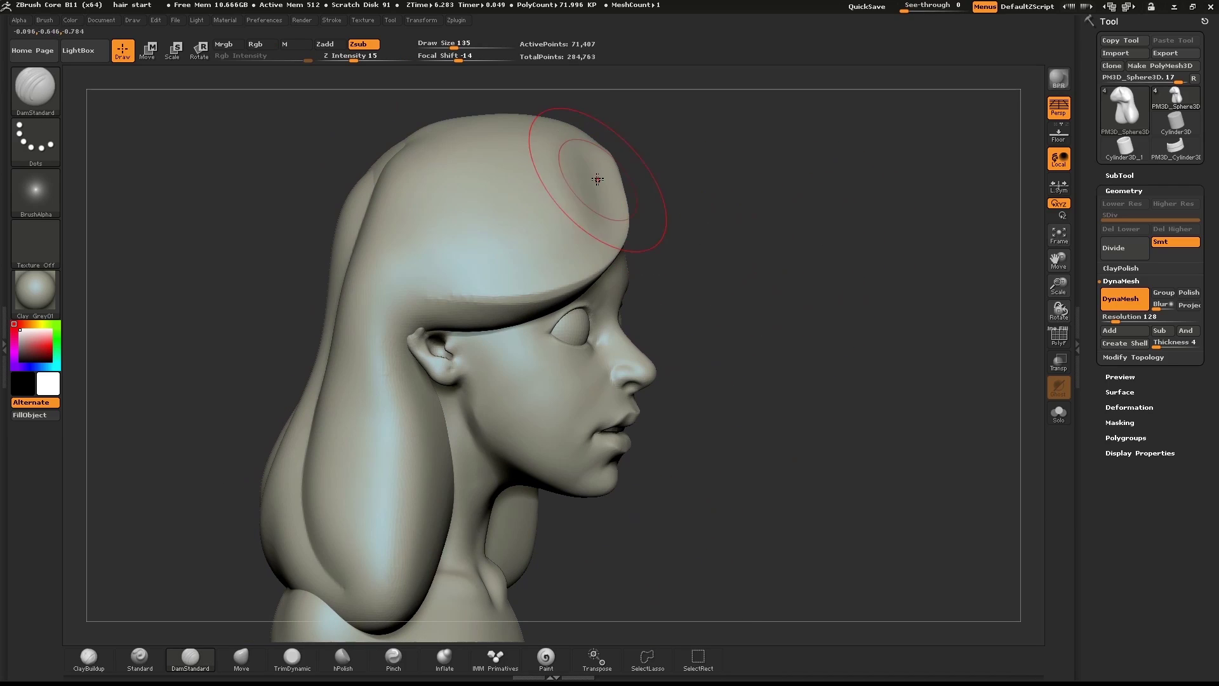
{"action": "left_click_drag", "start_coordinate": [581, 152], "coordinate": [581, 166]}
{"action": "mouse_move", "coordinate": [417, 286]}
{"action": "left_mouse_down"}
{"action": "mouse_move", "coordinate": [370, 356]}
{"action": "mouse_move", "coordinate": [369, 444]}
{"action": "left_mouse_up"}
{"action": "left_click_drag", "start_coordinate": [426, 579], "coordinate": [403, 598]}
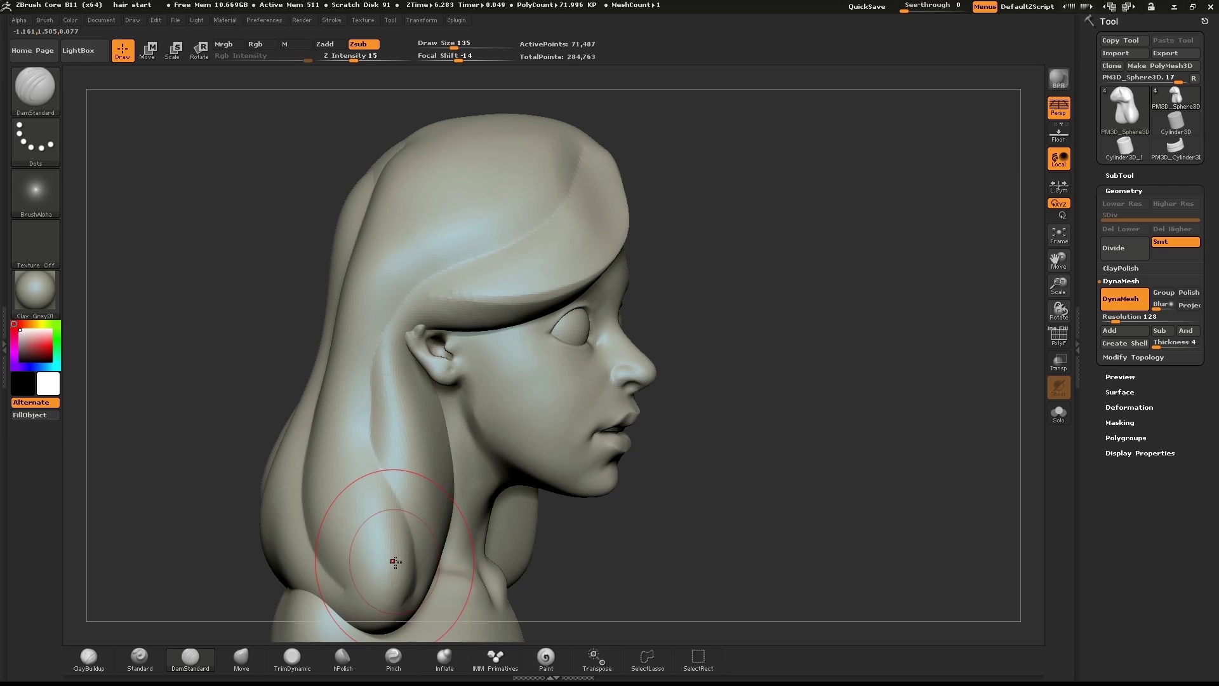
- Carve clump grooves down the front faces of the hanging locks on both sides of the neck
{"action": "left_click_drag", "start_coordinate": [759, 328], "coordinate": [702, 324]}
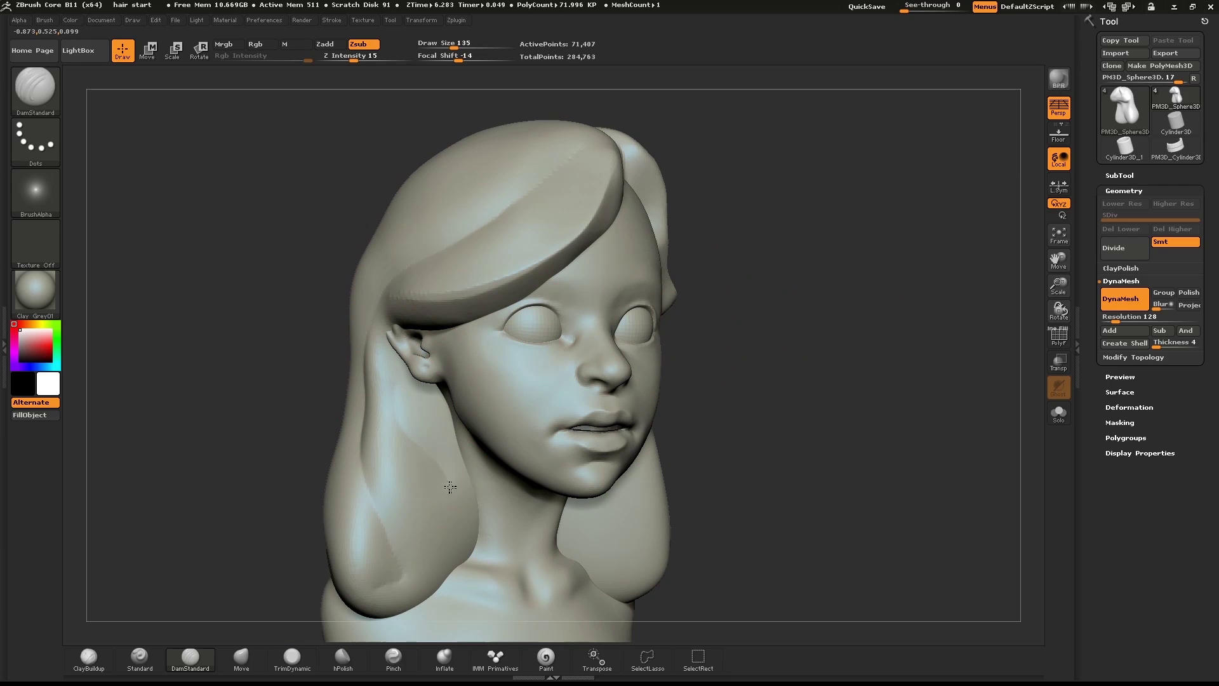
{"action": "left_click_drag", "start_coordinate": [450, 487], "coordinate": [434, 576]}
{"action": "left_click_drag", "start_coordinate": [844, 371], "coordinate": [751, 292]}
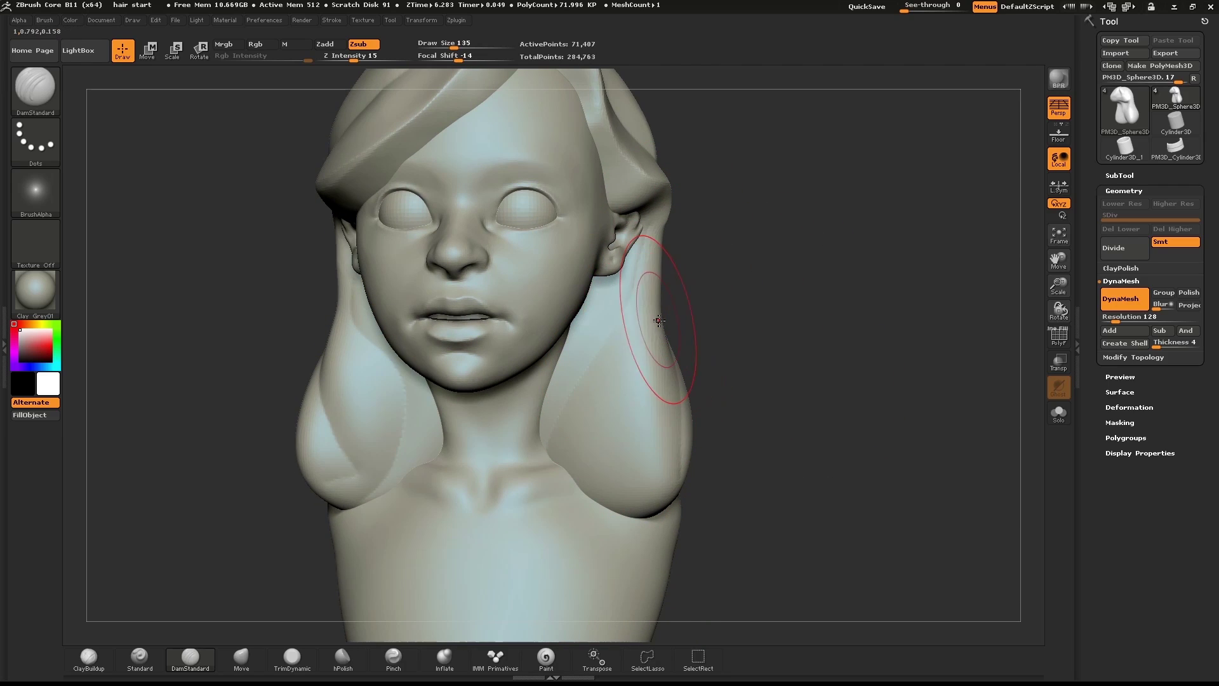
{"action": "left_click_drag", "start_coordinate": [645, 342], "coordinate": [643, 455]}
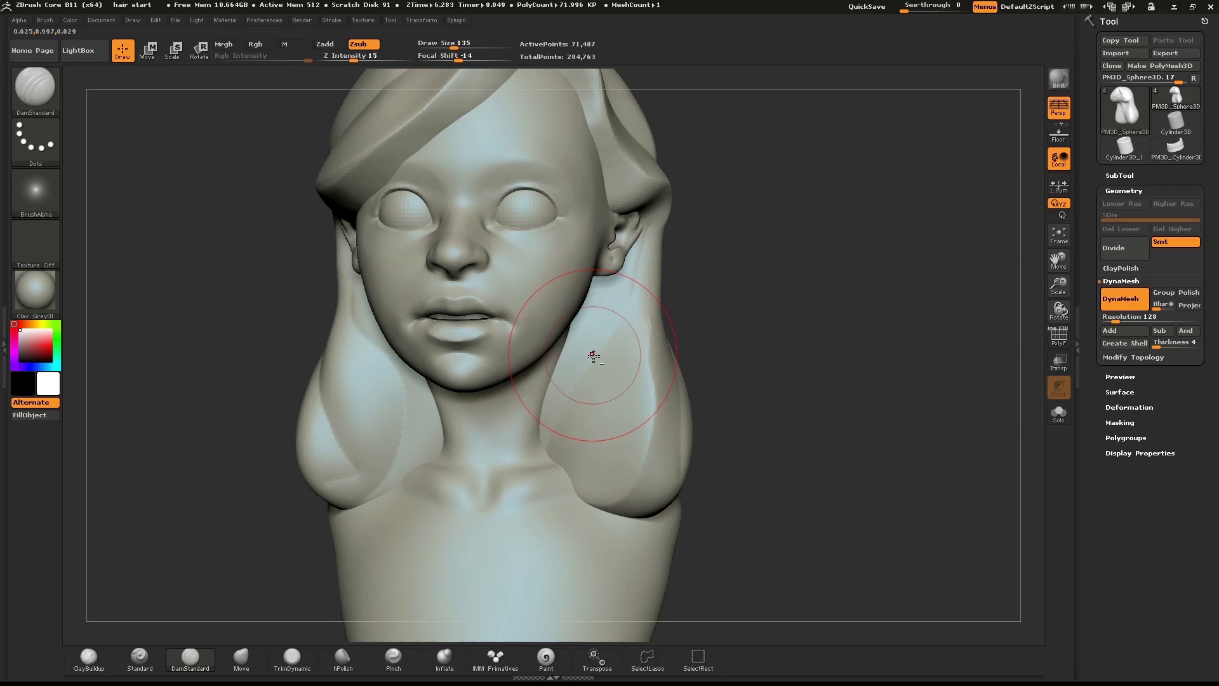
- Carve finer clump grooves from the part down the side hair at draw size 84 and remesh the hair with DynaMesh
{"action": "mouse_move", "coordinate": [847, 292]}
{"action": "left_mouse_down"}
{"action": "mouse_move", "coordinate": [850, 350]}
{"action": "mouse_move", "coordinate": [883, 324]}
{"action": "mouse_move", "coordinate": [902, 273]}
{"action": "mouse_move", "coordinate": [876, 184]}
{"action": "left_mouse_up"}
{"action": "key", "text": "s"}
{"action": "left_click_drag", "start_coordinate": [646, 107], "coordinate": [639, 106]}
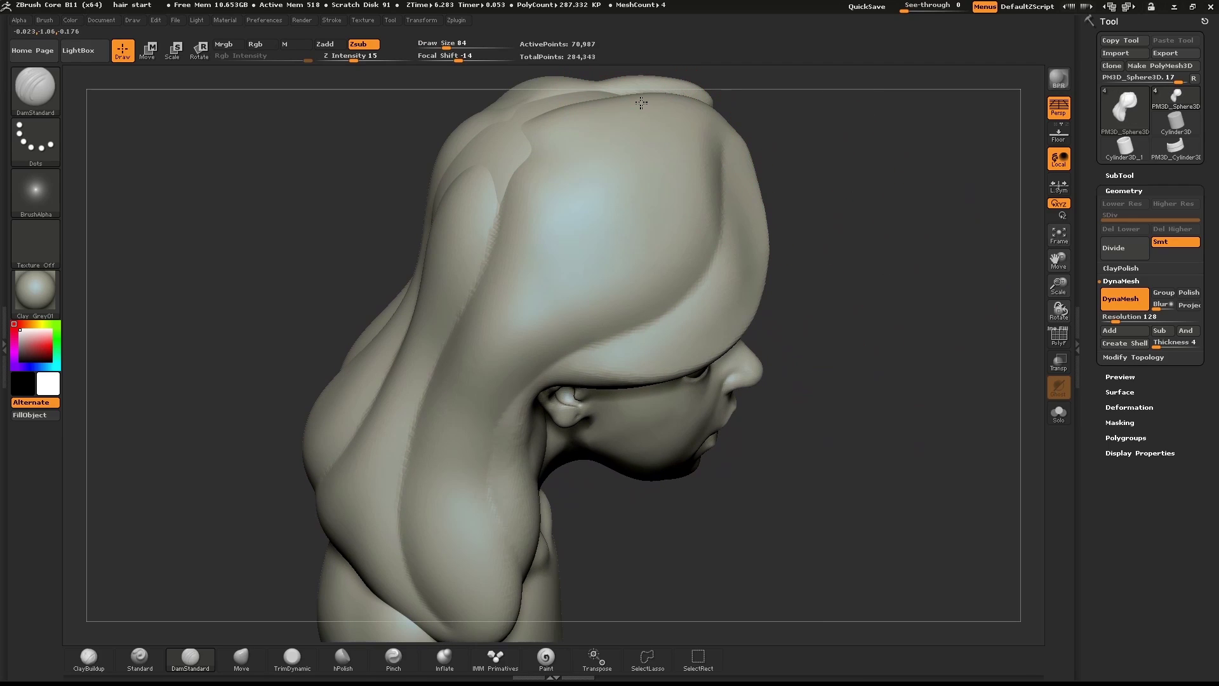
{"action": "left_click_drag", "start_coordinate": [640, 219], "coordinate": [485, 368]}
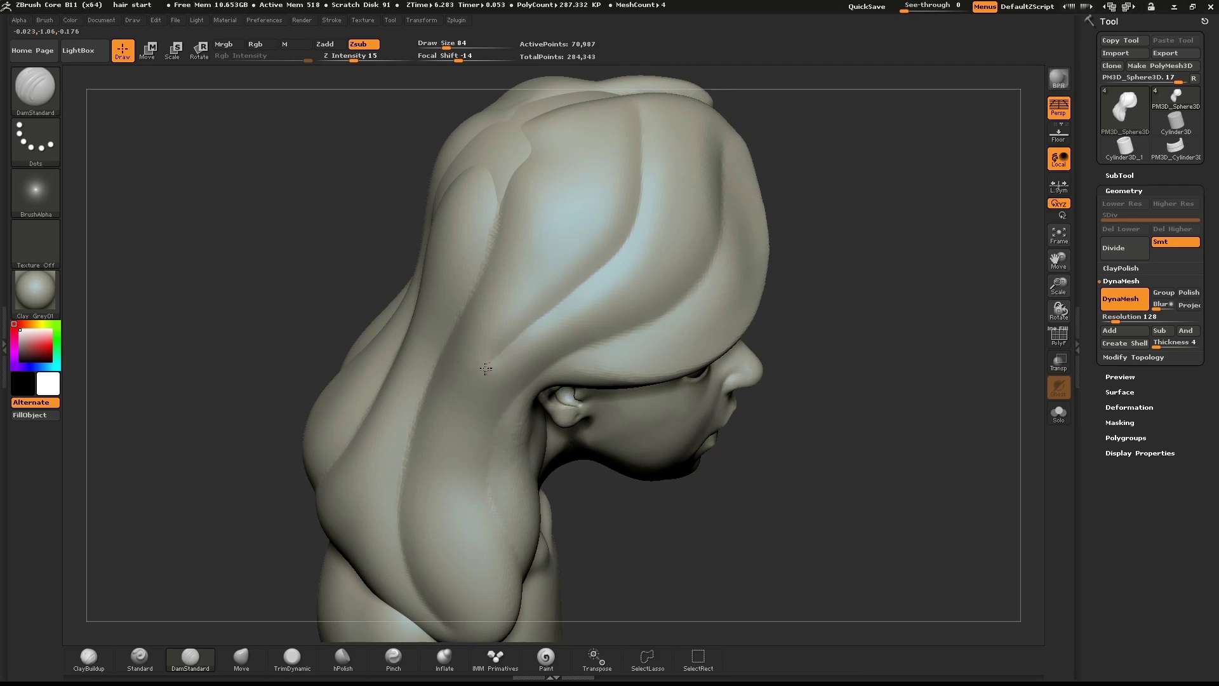
{"action": "left_click_drag", "start_coordinate": [420, 483], "coordinate": [488, 576]}
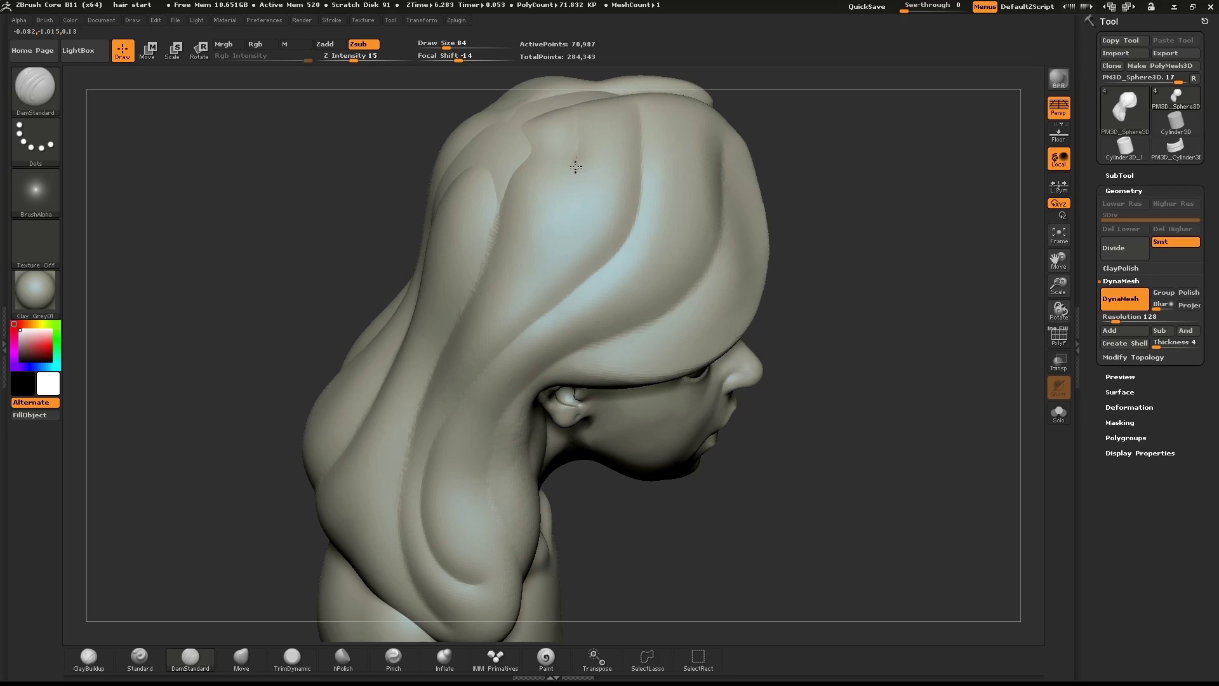
{"action": "left_click_drag", "start_coordinate": [432, 398], "coordinate": [427, 533]}
{"action": "left_click_drag", "start_coordinate": [950, 299], "coordinate": [863, 179], "text": "ctrl"}
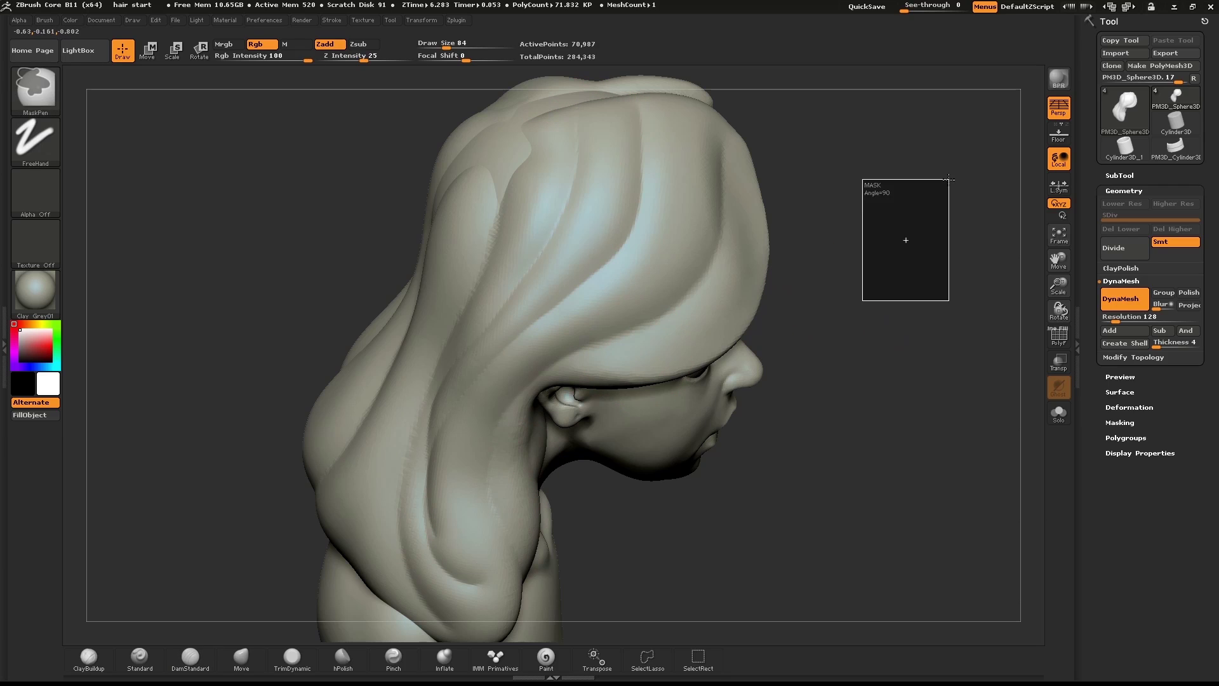
- Carve finer grooves into the hanging lock below the part's narrower side and remesh the hair
{"action": "mouse_move", "coordinate": [906, 269]}
{"action": "left_mouse_down"}
{"action": "mouse_move", "coordinate": [867, 228]}
{"action": "mouse_move", "coordinate": [933, 226]}
{"action": "mouse_move", "coordinate": [914, 252]}
{"action": "left_mouse_up"}
{"action": "mouse_move", "coordinate": [793, 364]}
{"action": "left_mouse_down"}
{"action": "mouse_move", "coordinate": [690, 365]}
{"action": "mouse_move", "coordinate": [704, 295]}
{"action": "left_mouse_up"}
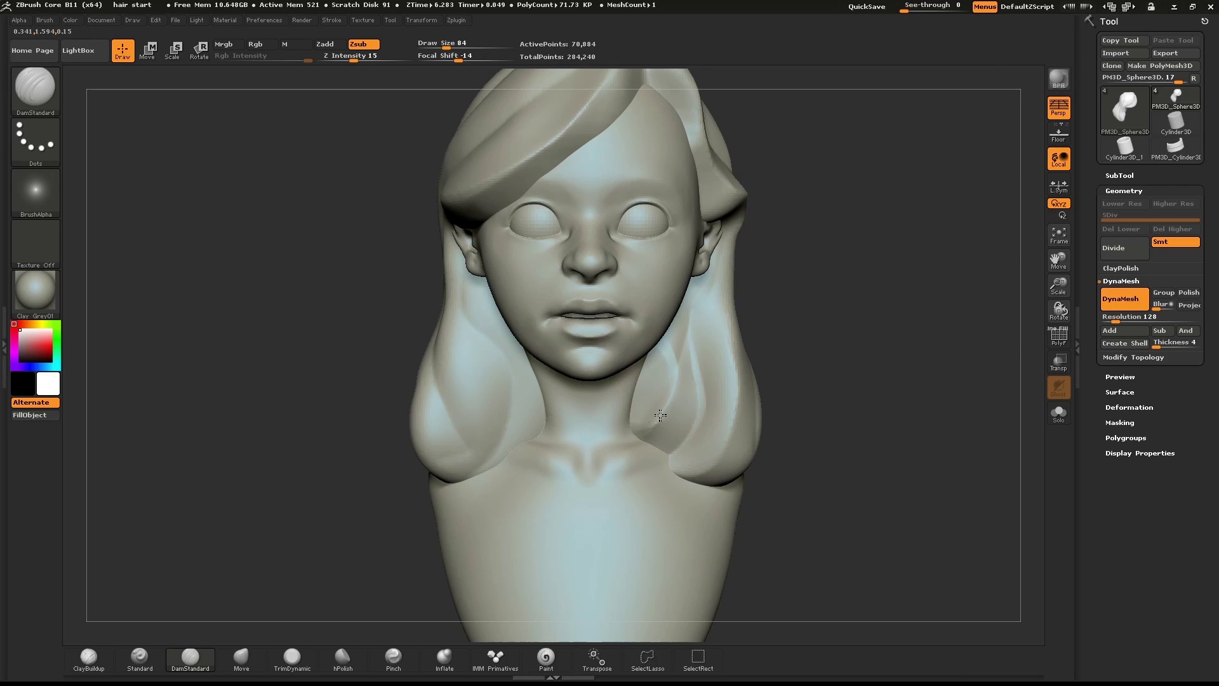
{"action": "left_click_drag", "start_coordinate": [943, 272], "coordinate": [882, 351], "text": "ctrl"}
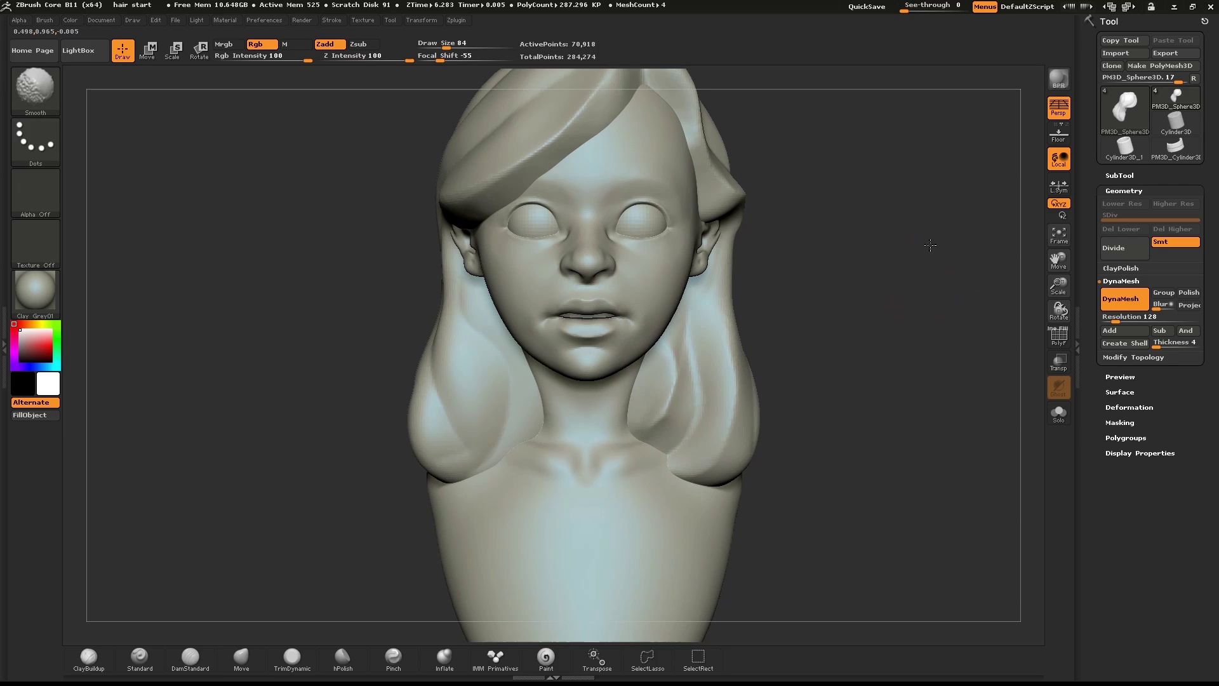
- Pull the hairline at the temple forward and down above the ear with the Move brush at draw size 80
{"action": "left_click_drag", "start_coordinate": [928, 246], "coordinate": [830, 360], "text": "alt"}
{"action": "left_click_drag", "start_coordinate": [840, 294], "coordinate": [785, 297]}
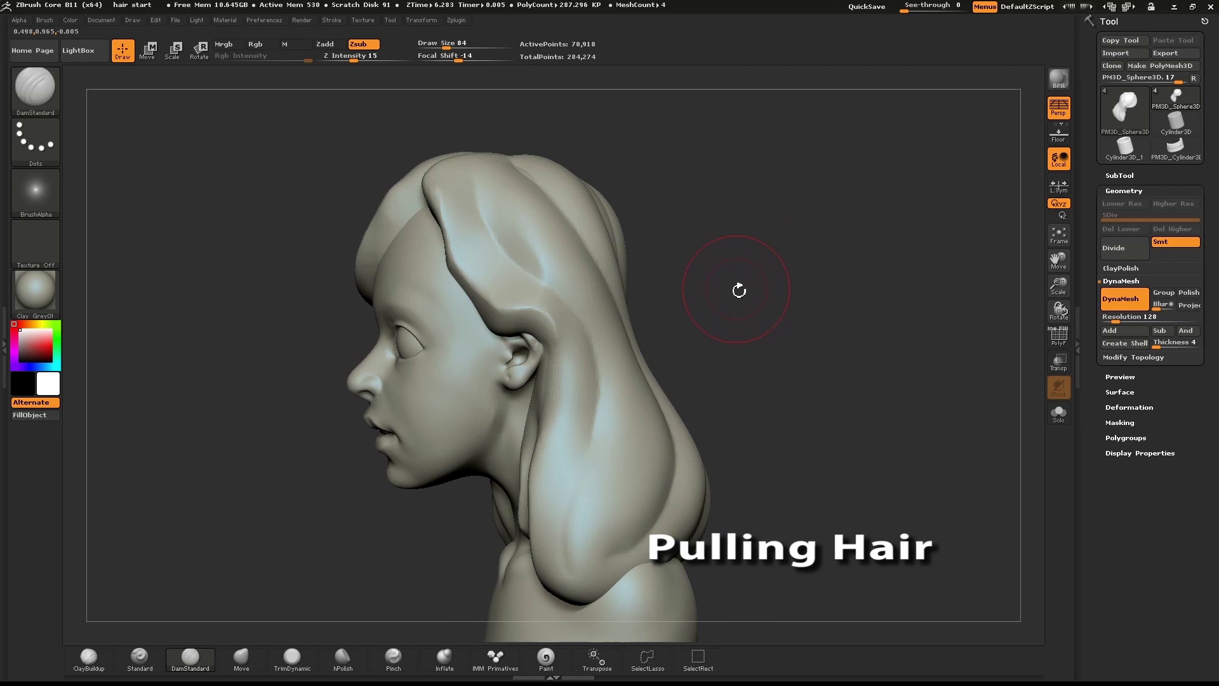
{"action": "key", "text": "b"}
{"action": "key", "text": "m"}
{"action": "left_click", "coordinate": [658, 360]}
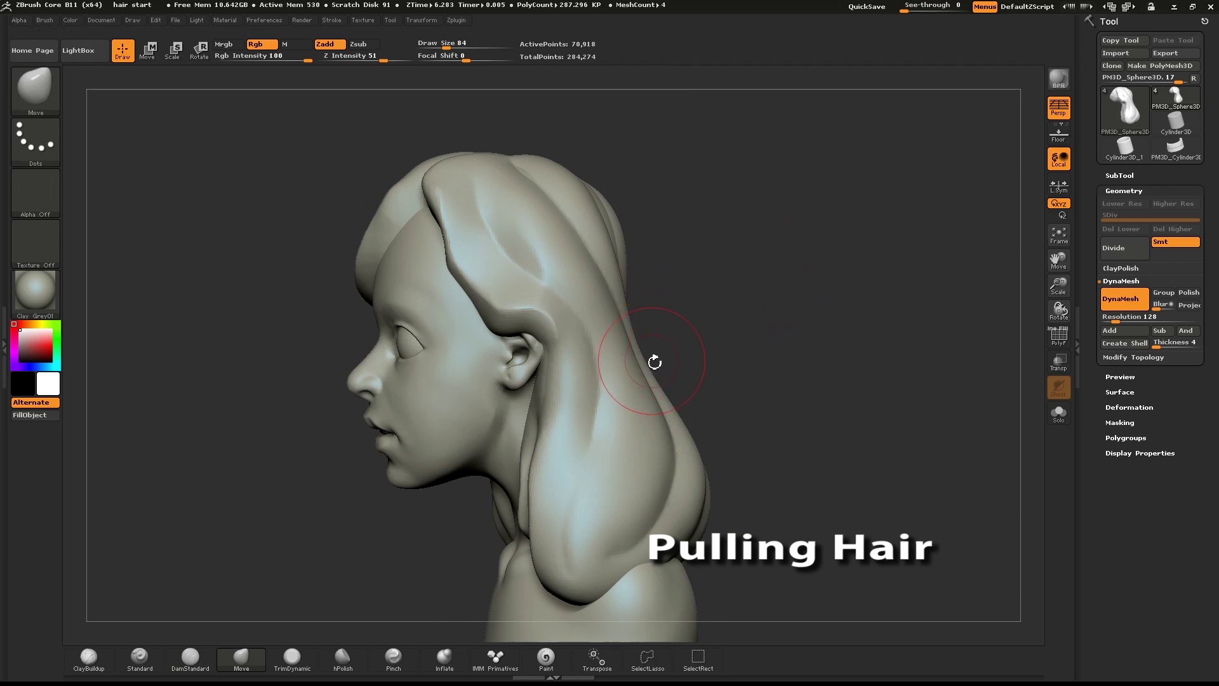
{"action": "key", "text": "s"}
{"action": "mouse_move", "coordinate": [513, 323]}
{"action": "left_mouse_down"}
{"action": "mouse_move", "coordinate": [447, 341]}
{"action": "mouse_move", "coordinate": [523, 319]}
{"action": "mouse_move", "coordinate": [526, 297]}
{"action": "left_mouse_up"}
{"action": "key", "text": "s"}
{"action": "left_click_drag", "start_coordinate": [468, 301], "coordinate": [458, 300]}
{"action": "left_click_drag", "start_coordinate": [448, 316], "coordinate": [442, 315]}
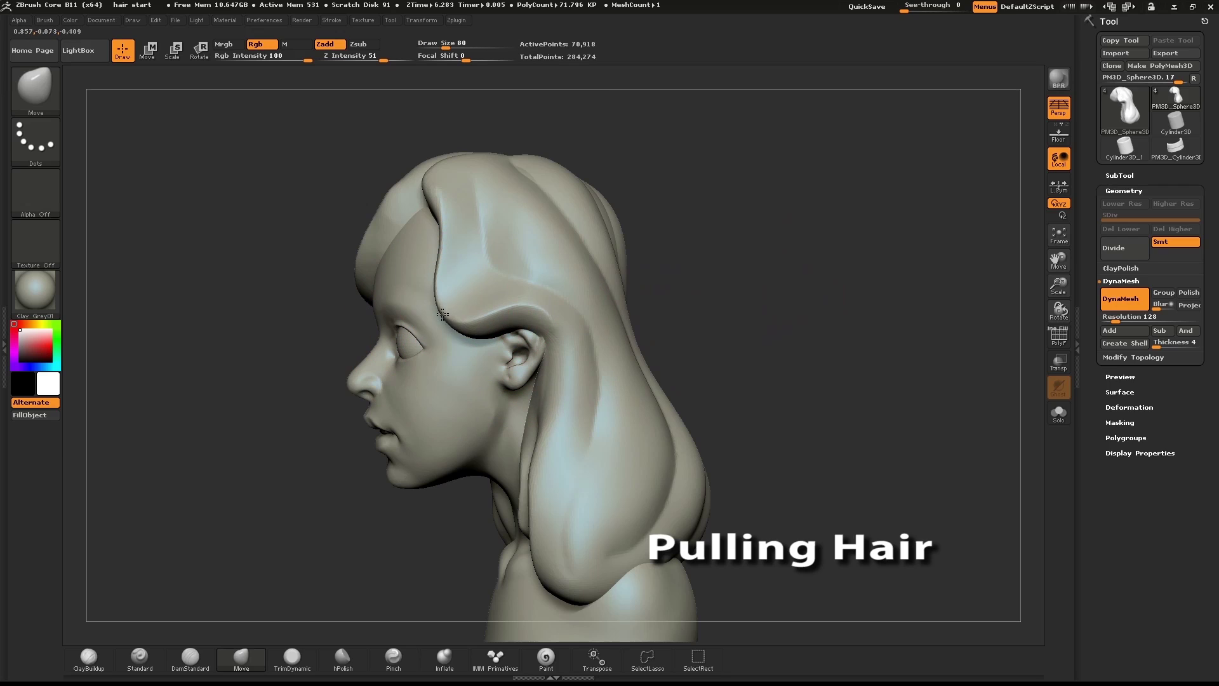
- Pull the lower side lock forward with the Move brush at draw size 156 and apply ClayPolish to the hair
{"action": "key", "text": "s"}
{"action": "left_click_drag", "start_coordinate": [569, 457], "coordinate": [579, 458]}
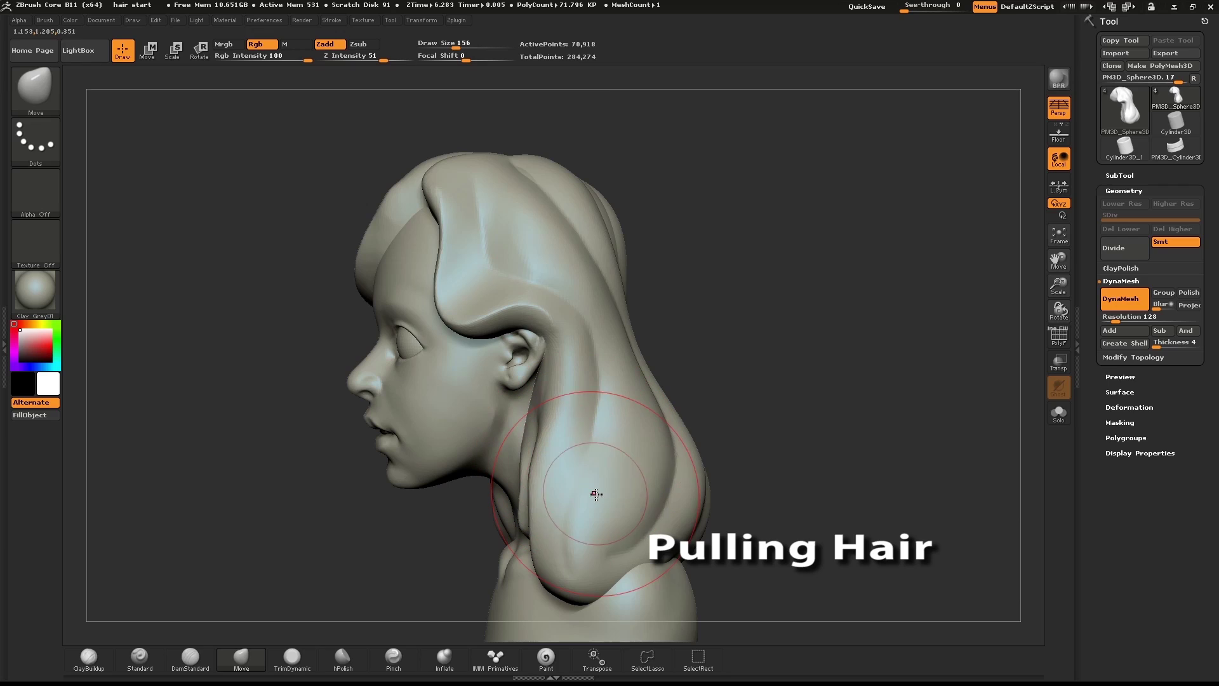
{"action": "left_click_drag", "start_coordinate": [574, 512], "coordinate": [559, 514]}
{"action": "left_click", "coordinate": [1123, 268]}
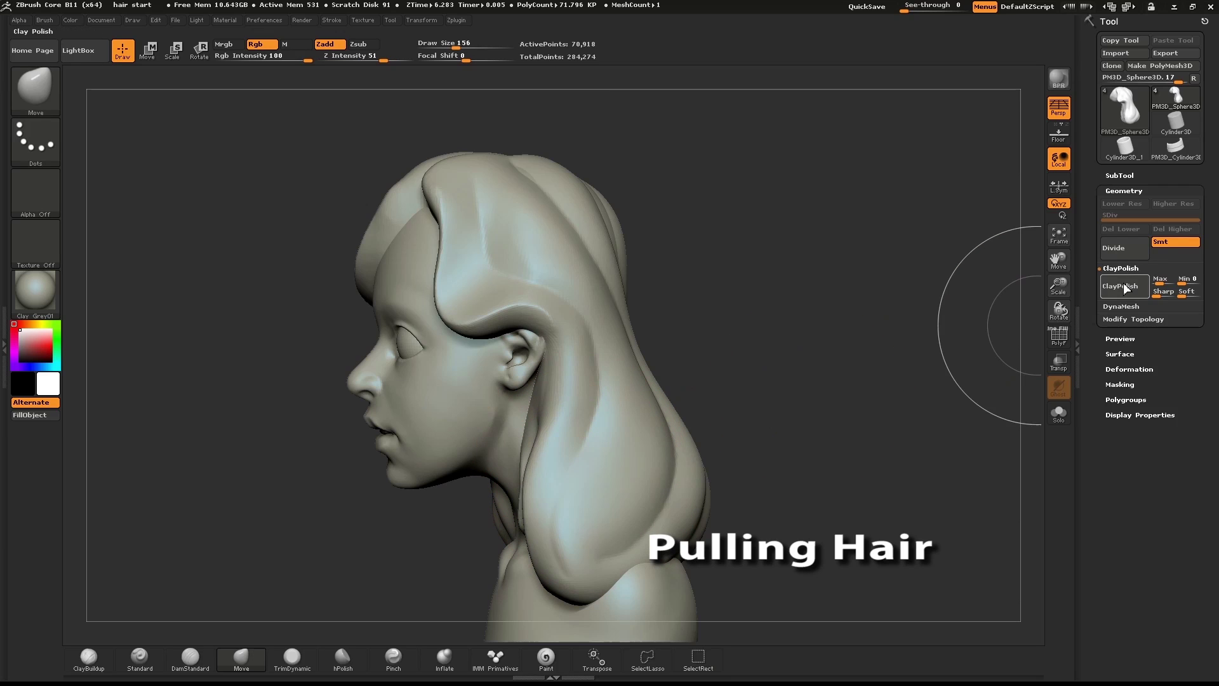
{"action": "left_click", "coordinate": [1125, 286]}
- Reshape the clumps in the front and side locks with the Move Topological brush at draw size 125
{"action": "mouse_move", "coordinate": [858, 356]}
{"action": "left_mouse_down"}
{"action": "mouse_move", "coordinate": [888, 354]}
{"action": "mouse_move", "coordinate": [851, 354]}
{"action": "left_mouse_up"}
{"action": "mouse_move", "coordinate": [726, 366]}
{"action": "left_mouse_down"}
{"action": "mouse_move", "coordinate": [718, 361]}
{"action": "mouse_move", "coordinate": [781, 267]}
{"action": "left_mouse_up"}
{"action": "key", "text": "s"}
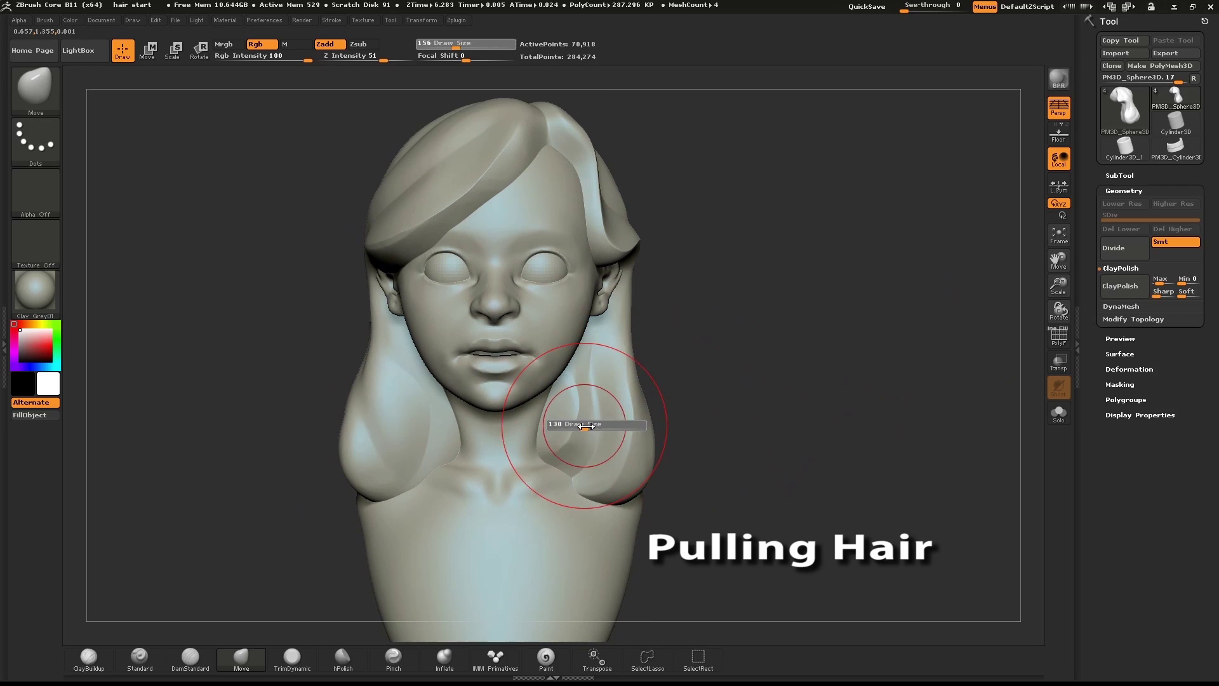
{"action": "left_click_drag", "start_coordinate": [587, 424], "coordinate": [578, 439]}
{"action": "key", "text": "b"}
{"action": "key", "text": "m"}
{"action": "left_click", "coordinate": [678, 478]}
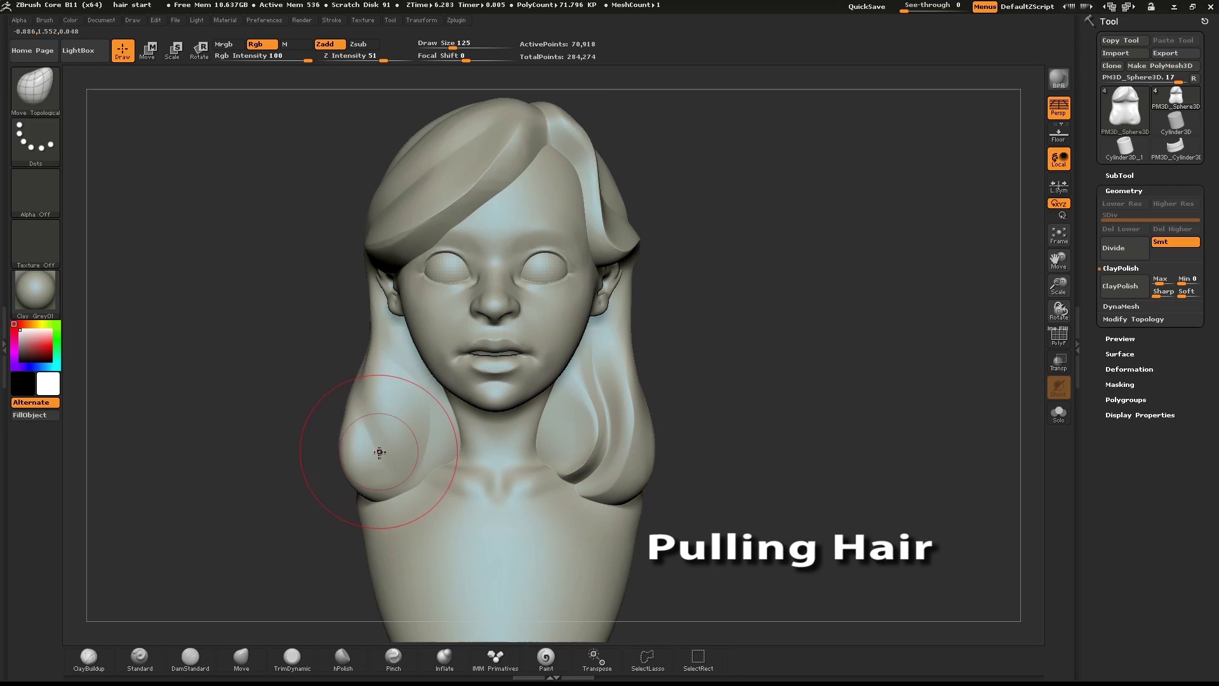
{"action": "left_click_drag", "start_coordinate": [391, 438], "coordinate": [378, 451]}
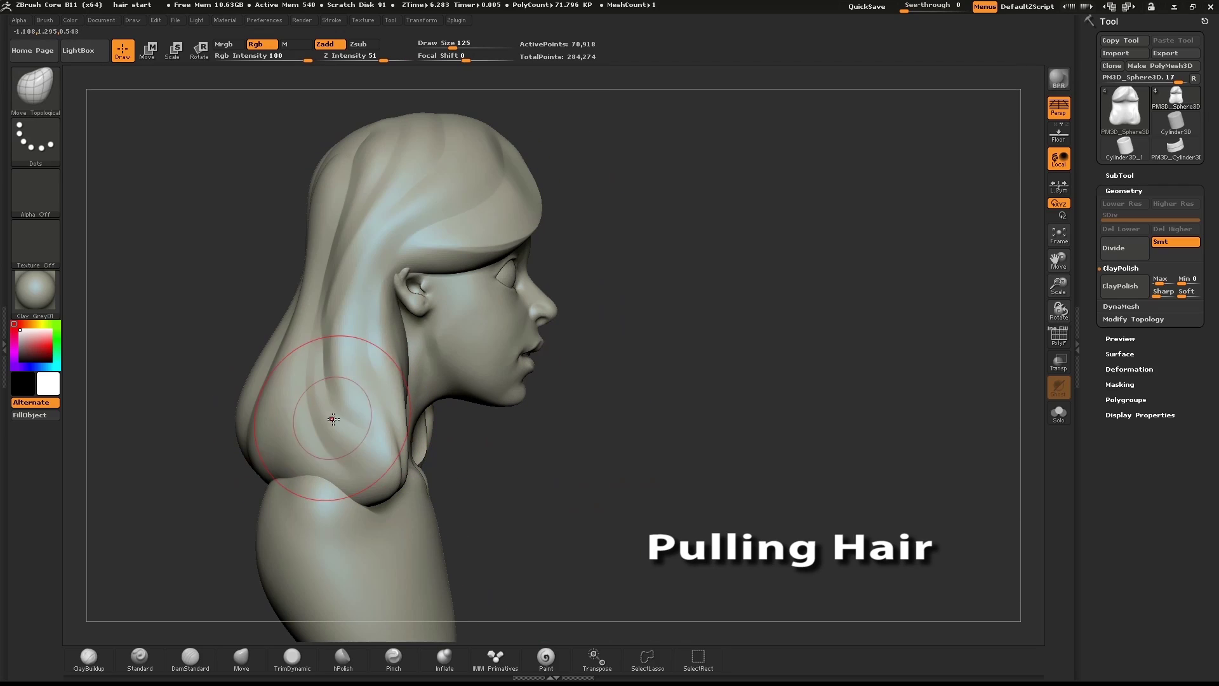
{"action": "mouse_move", "coordinate": [327, 413]}
{"action": "left_mouse_down"}
{"action": "mouse_move", "coordinate": [337, 389]}
{"action": "mouse_move", "coordinate": [323, 401]}
{"action": "mouse_move", "coordinate": [326, 459]}
{"action": "left_mouse_up"}
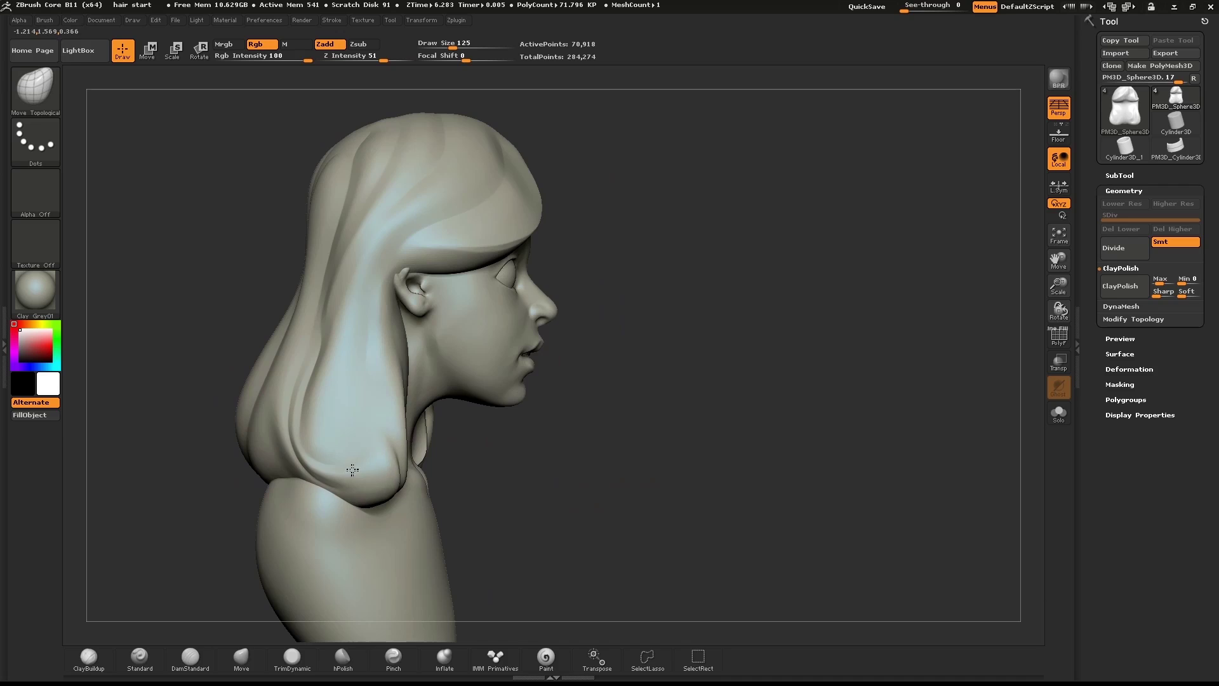
- Curve the lower clumps at the back of the hair with the Move Topological brush at draw size 156
{"action": "left_click_drag", "start_coordinate": [559, 410], "coordinate": [737, 401]}
{"action": "left_click_drag", "start_coordinate": [406, 401], "coordinate": [563, 371], "text": "alt"}
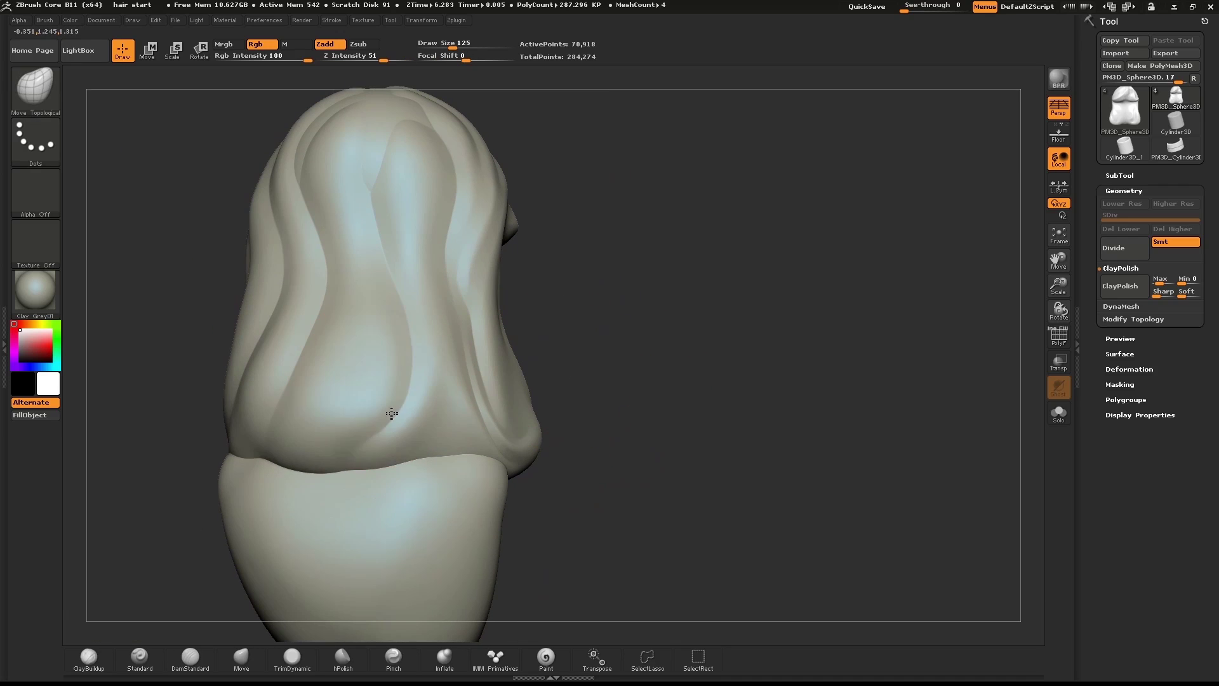
{"action": "left_click_drag", "start_coordinate": [392, 413], "coordinate": [396, 463]}
{"action": "key", "text": "ctrl+z"}
{"action": "key", "text": "bracketright"}
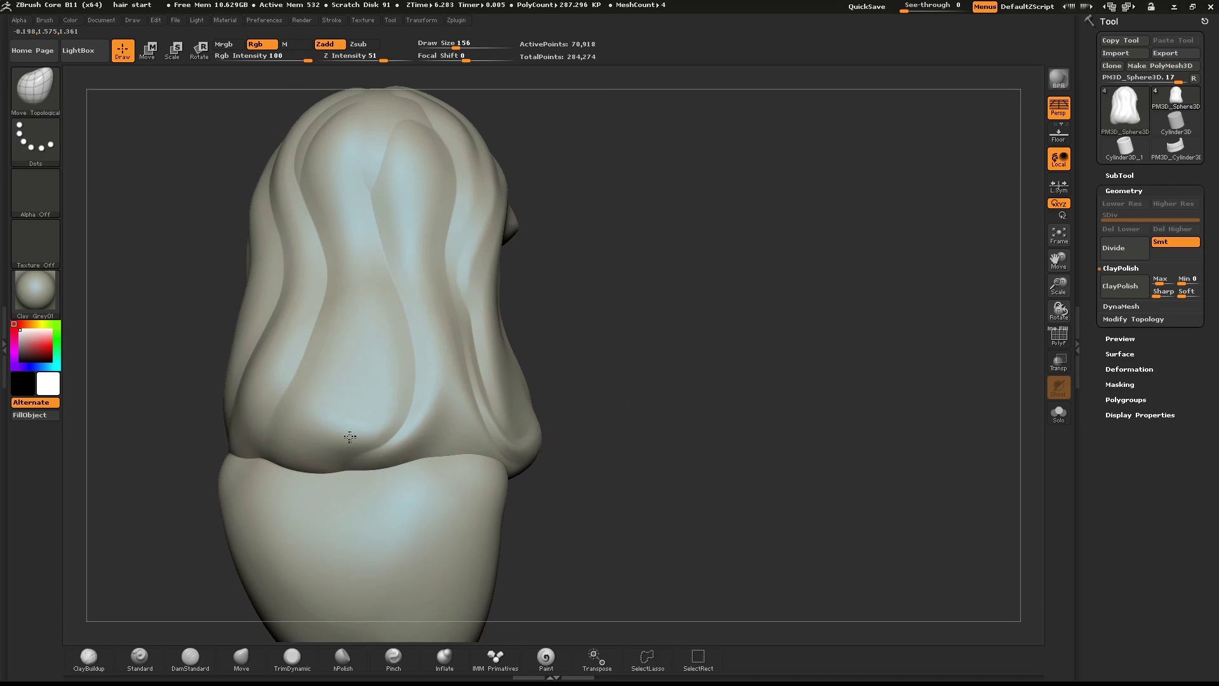
{"action": "left_click_drag", "start_coordinate": [640, 350], "coordinate": [709, 376]}
{"action": "left_click_drag", "start_coordinate": [597, 376], "coordinate": [751, 376], "text": "alt"}
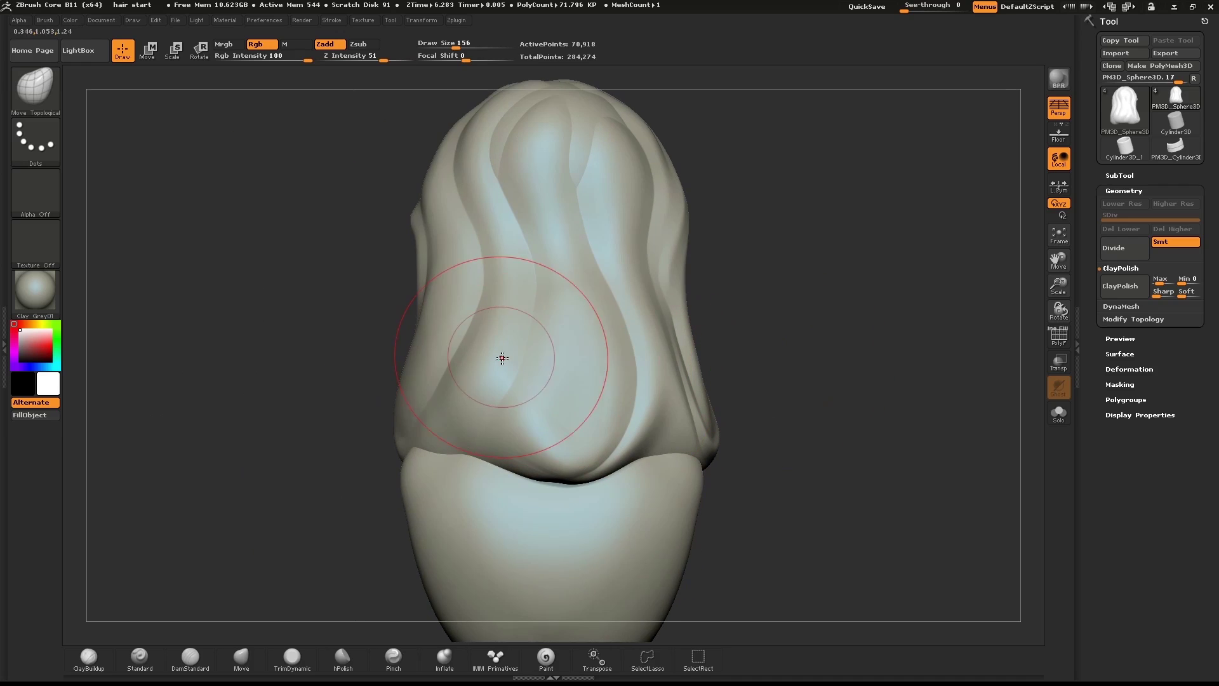
{"action": "left_click_drag", "start_coordinate": [502, 360], "coordinate": [470, 354]}
- Pull the clump tips on the back side of the hair downward to form sweeping ends at the lower edge
{"action": "left_click_drag", "start_coordinate": [737, 381], "coordinate": [825, 394]}
{"action": "left_click_drag", "start_coordinate": [435, 345], "coordinate": [462, 391]}
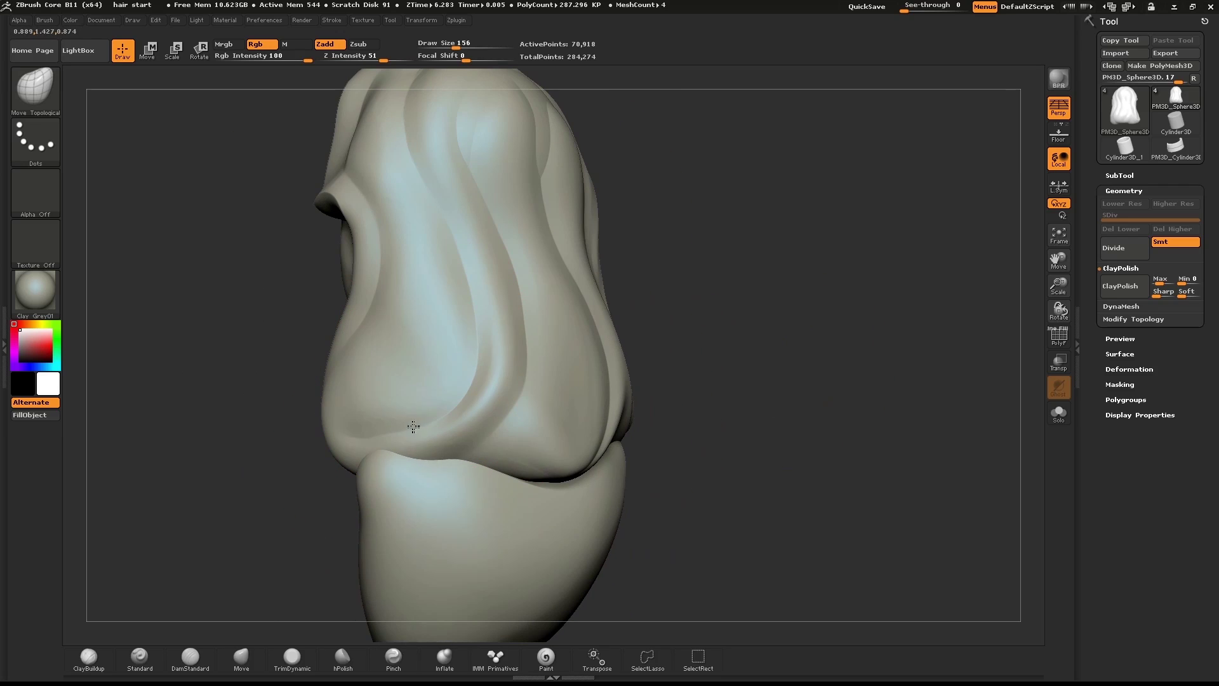
{"action": "left_click_drag", "start_coordinate": [507, 467], "coordinate": [499, 498]}
{"action": "left_click_drag", "start_coordinate": [471, 454], "coordinate": [454, 494]}
- Pull the crown volume upward with the Move Topological brush at draw size 258 and remesh the hair
{"action": "left_click_drag", "start_coordinate": [709, 259], "coordinate": [703, 406], "text": "alt"}
{"action": "key", "text": "s"}
{"action": "left_click", "coordinate": [510, 279]}
{"action": "left_click_drag", "start_coordinate": [506, 270], "coordinate": [513, 245]}
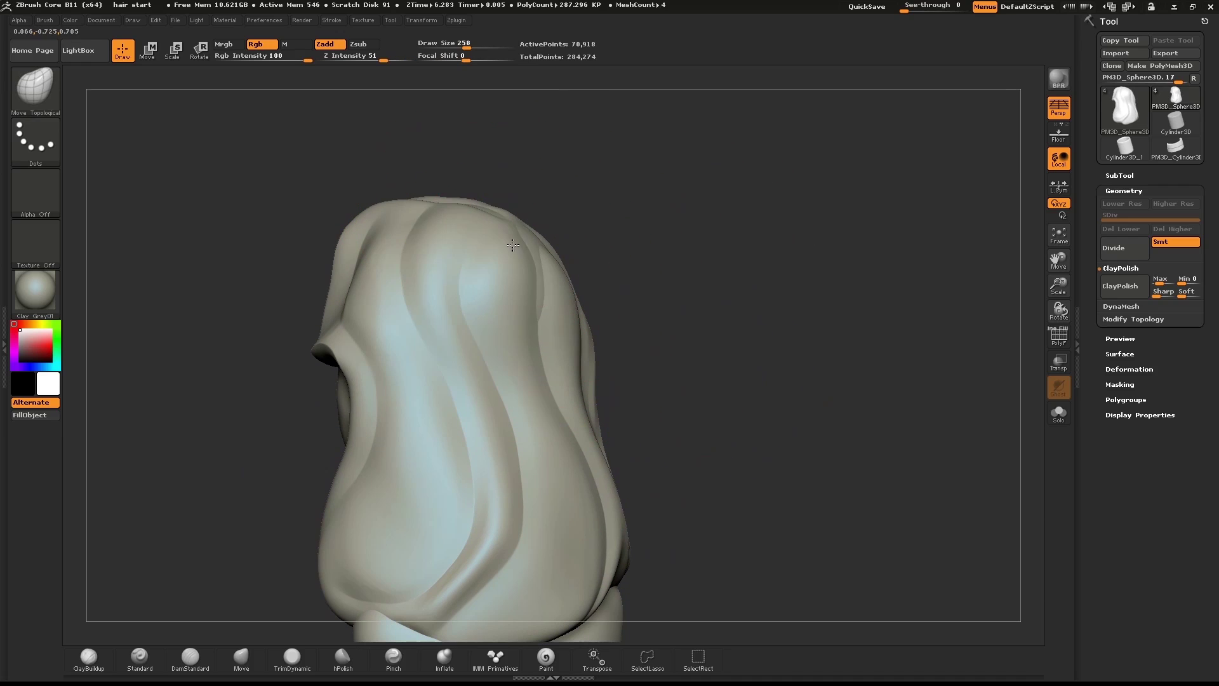
{"action": "left_click_drag", "start_coordinate": [639, 235], "coordinate": [648, 307]}
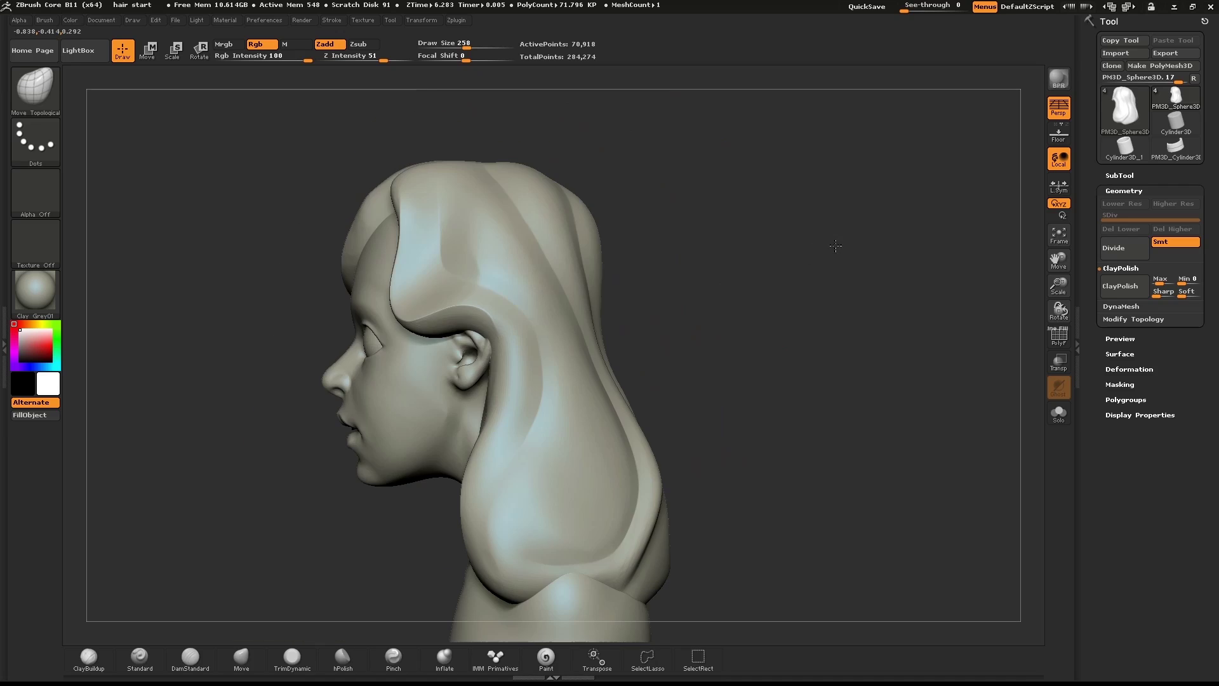
{"action": "left_click_drag", "start_coordinate": [778, 249], "coordinate": [730, 235]}
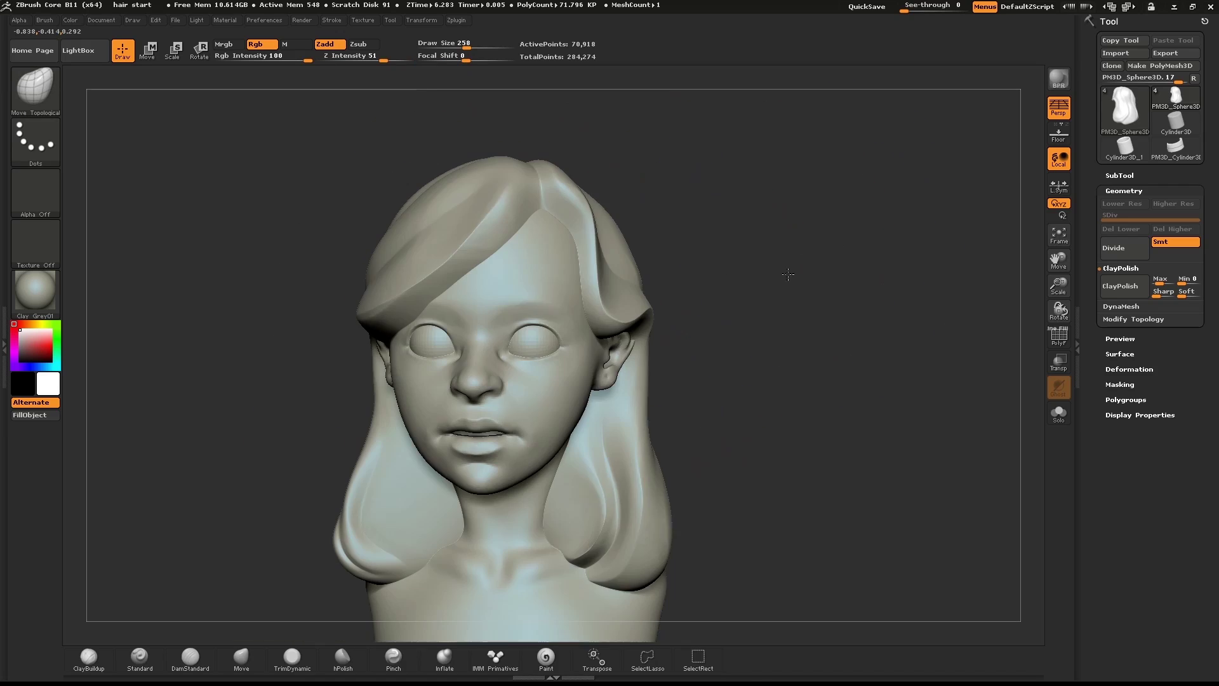
{"action": "mouse_move", "coordinate": [710, 143]}
{"action": "left_mouse_down"}
{"action": "mouse_move", "coordinate": [722, 223]}
{"action": "mouse_move", "coordinate": [713, 284]}
{"action": "mouse_move", "coordinate": [750, 223]}
{"action": "left_mouse_up"}
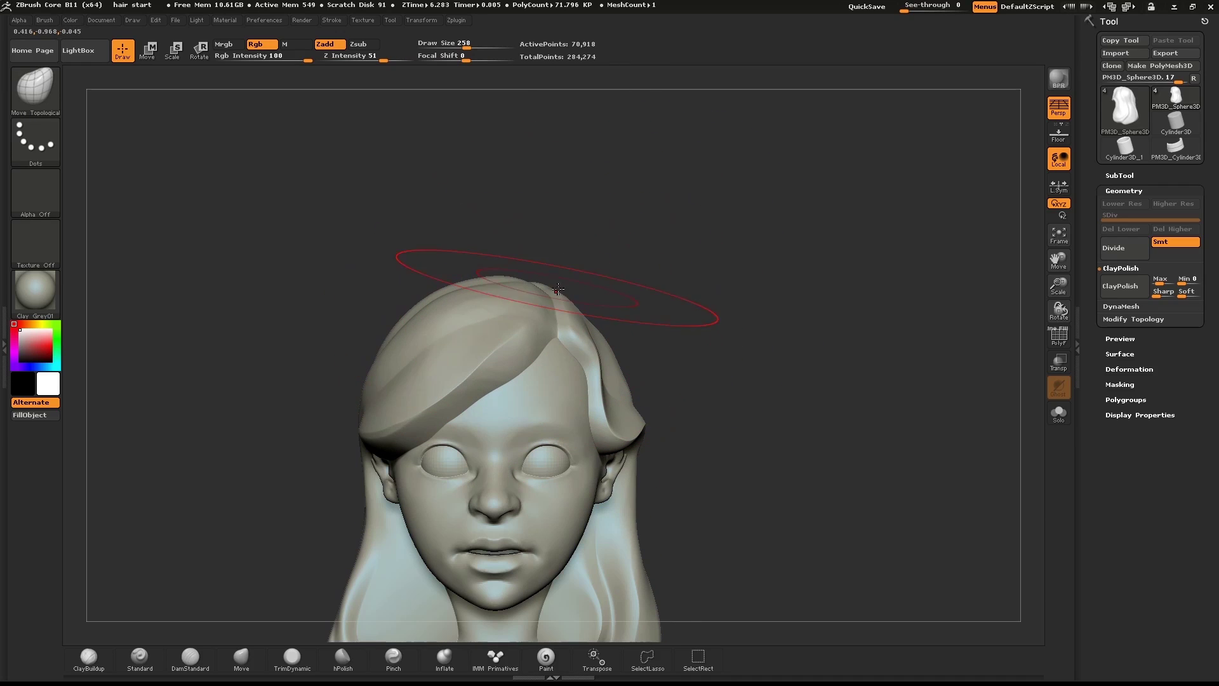
{"action": "left_click_drag", "start_coordinate": [753, 298], "coordinate": [844, 232], "text": "ctrl"}
- Reshape the lower edge of the front sweep above the eye and ear with the Move Topological brush
{"action": "left_click_drag", "start_coordinate": [774, 336], "coordinate": [786, 204], "text": "alt"}
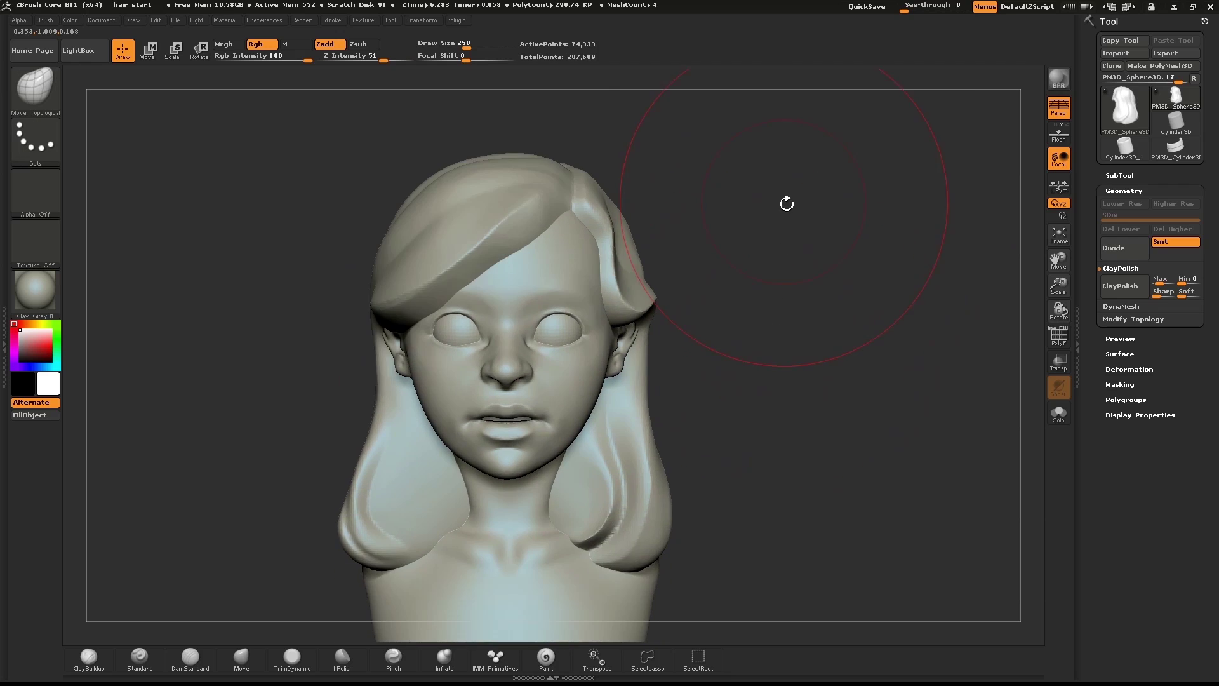
{"action": "mouse_move", "coordinate": [801, 265]}
{"action": "left_mouse_down"}
{"action": "mouse_move", "coordinate": [943, 258]}
{"action": "mouse_move", "coordinate": [775, 279]}
{"action": "left_mouse_up"}
{"action": "left_click_drag", "start_coordinate": [810, 255], "coordinate": [860, 267]}
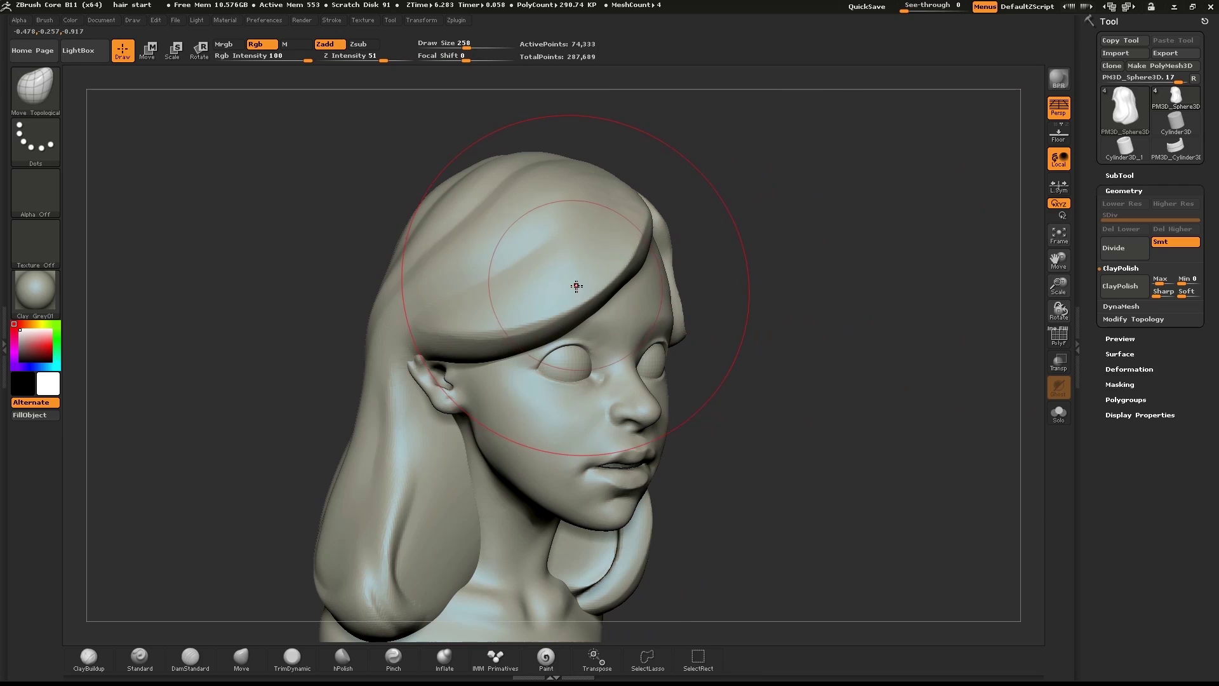
{"action": "left_click_drag", "start_coordinate": [576, 286], "coordinate": [580, 303]}
{"action": "left_click_drag", "start_coordinate": [450, 348], "coordinate": [456, 370]}
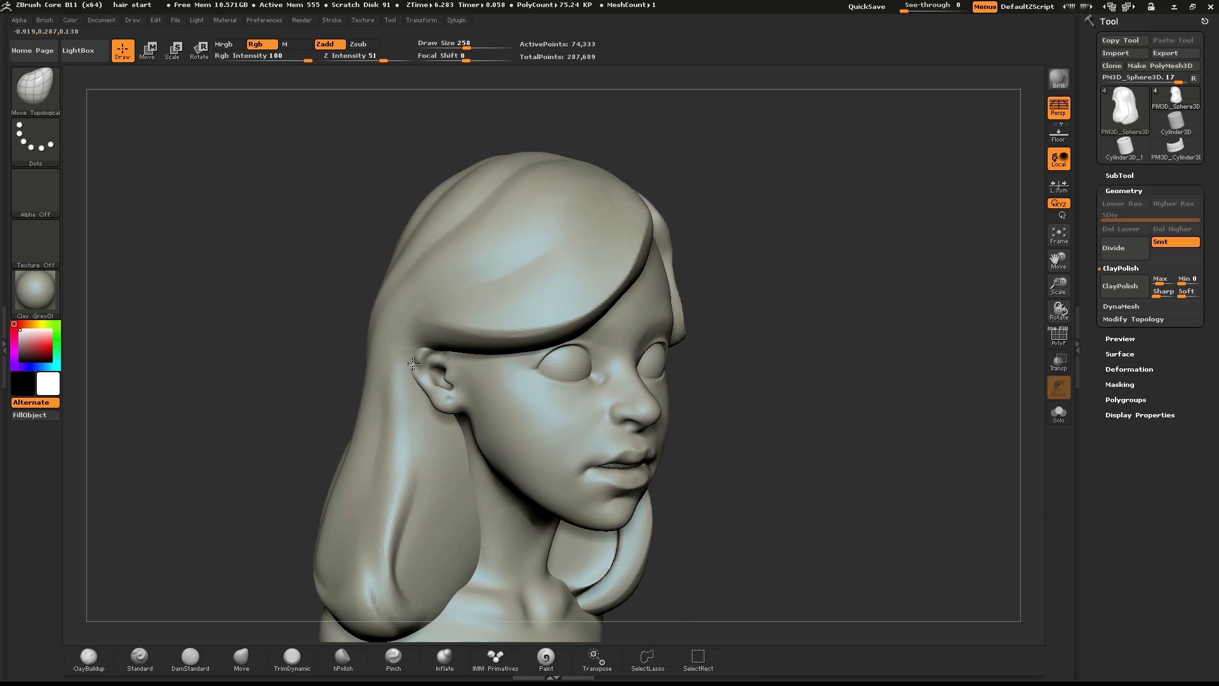
- Carve curved strand grooves into the lower front locks beside the neck with the DamStandard brush at draw sizes 135 and 80
{"action": "mouse_move", "coordinate": [803, 277]}
{"action": "left_mouse_down", "text": "shift"}
{"action": "mouse_move", "coordinate": [803, 261]}
{"action": "mouse_move", "coordinate": [753, 231]}
{"action": "mouse_move", "coordinate": [799, 263]}
{"action": "left_mouse_up", "text": "shift"}
{"action": "key", "text": "s"}
{"action": "left_click_drag", "start_coordinate": [522, 470], "coordinate": [509, 470]}
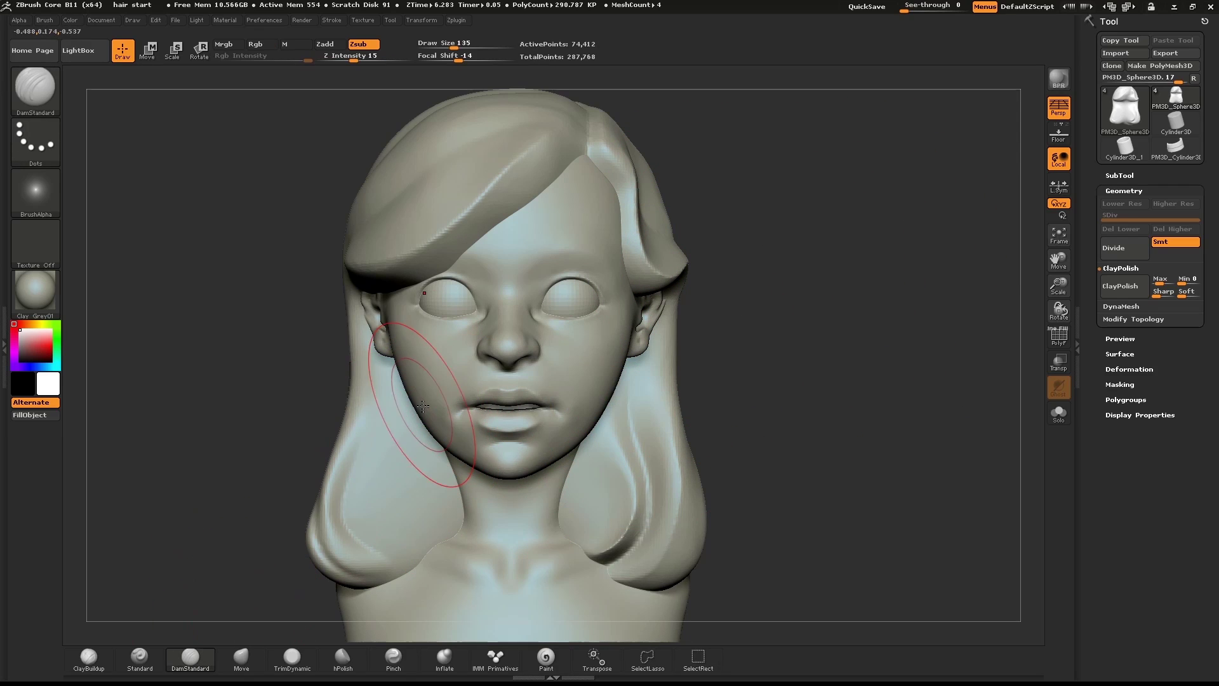
{"action": "mouse_move", "coordinate": [397, 447]}
{"action": "left_mouse_down"}
{"action": "mouse_move", "coordinate": [387, 509]}
{"action": "mouse_move", "coordinate": [450, 555]}
{"action": "mouse_move", "coordinate": [407, 524]}
{"action": "mouse_move", "coordinate": [415, 441]}
{"action": "mouse_move", "coordinate": [408, 460]}
{"action": "mouse_move", "coordinate": [434, 538]}
{"action": "left_mouse_up"}
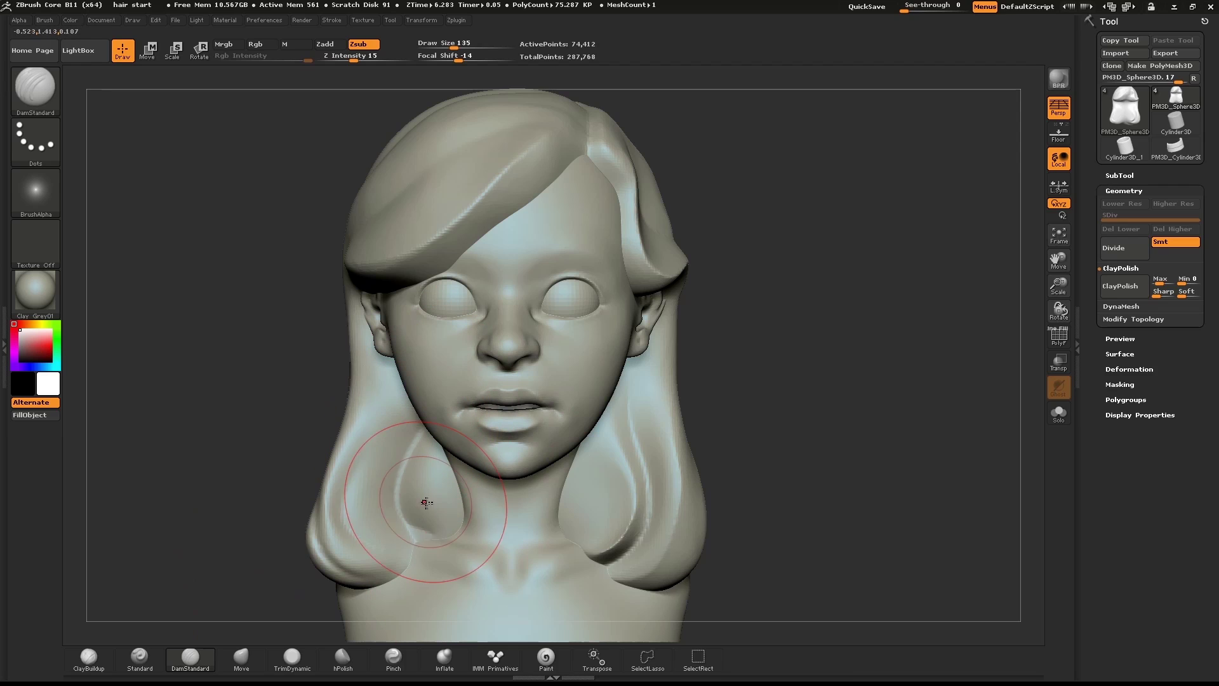
{"action": "key", "text": "s"}
{"action": "left_click_drag", "start_coordinate": [412, 423], "coordinate": [405, 423]}
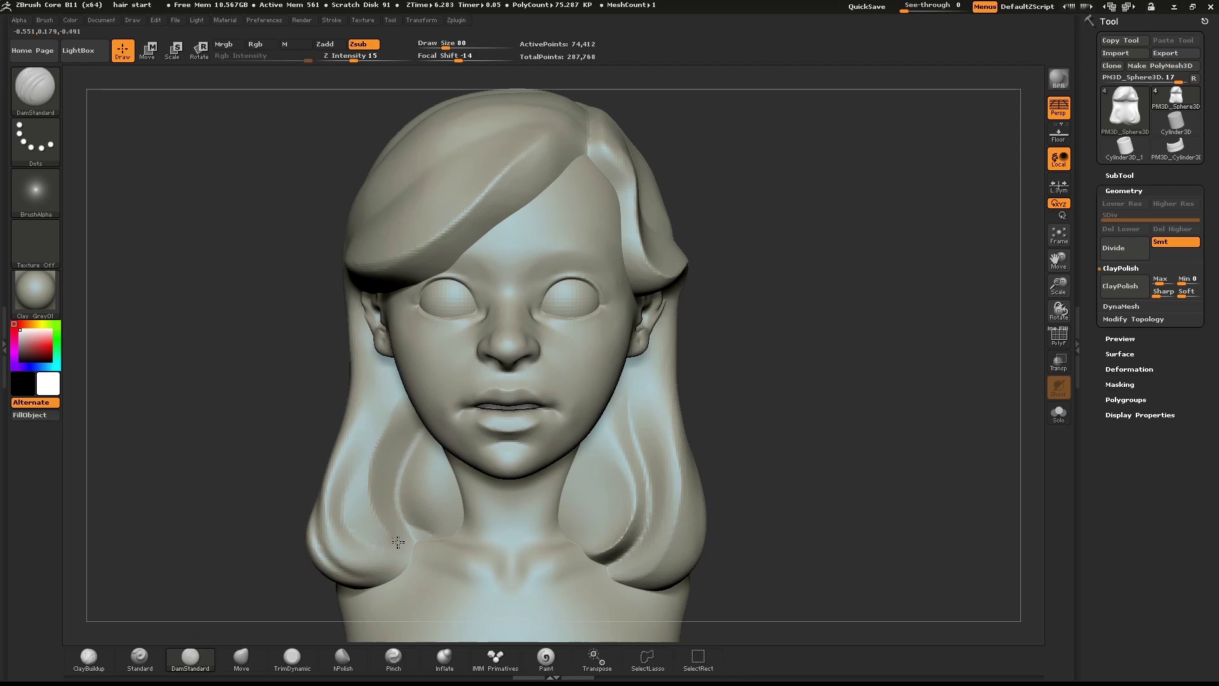
{"action": "left_click_drag", "start_coordinate": [411, 545], "coordinate": [387, 526]}
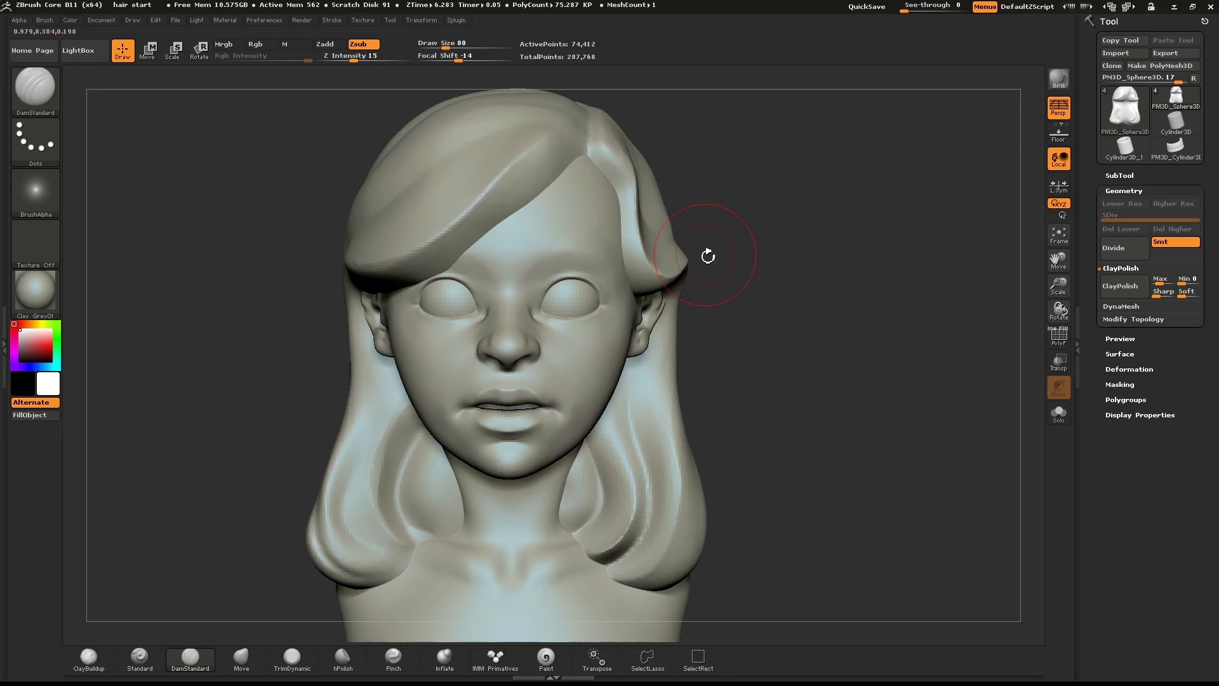
- Carve a long groove from the crown down the side of the hair behind the ear and remesh the hair
{"action": "left_click_drag", "start_coordinate": [708, 256], "coordinate": [767, 304]}
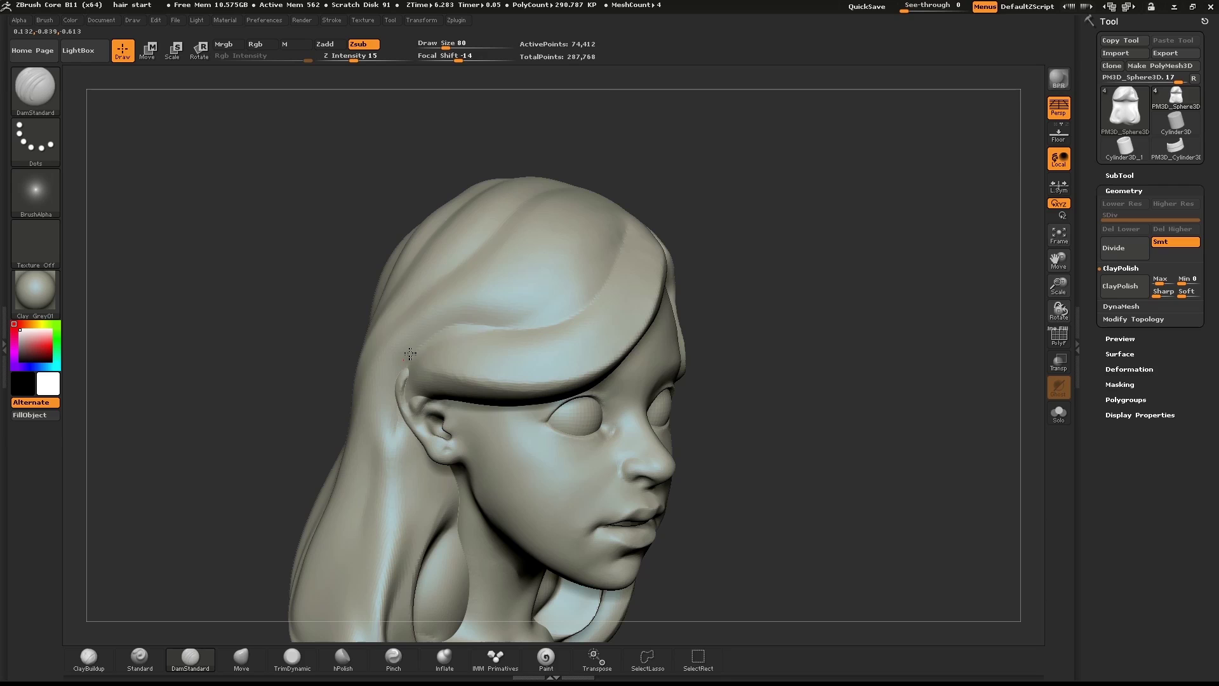
{"action": "left_click_drag", "start_coordinate": [756, 226], "coordinate": [785, 230]}
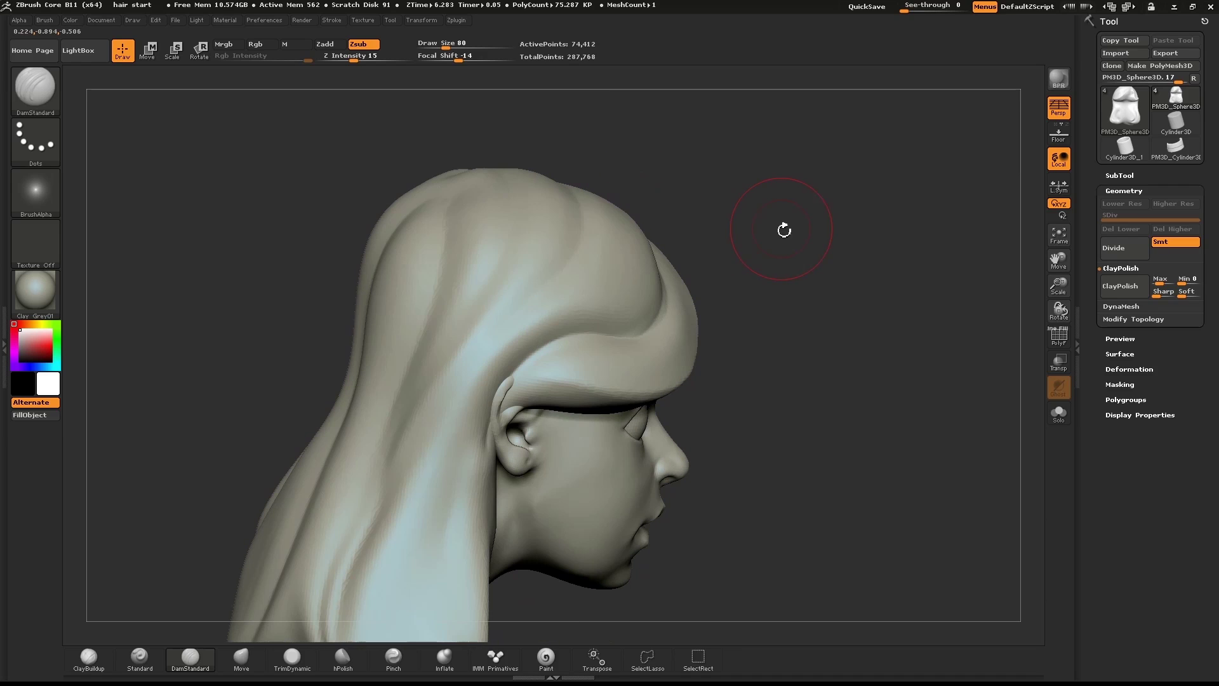
{"action": "mouse_move", "coordinate": [563, 185]}
{"action": "left_mouse_down"}
{"action": "mouse_move", "coordinate": [574, 210]}
{"action": "mouse_move", "coordinate": [500, 328]}
{"action": "mouse_move", "coordinate": [390, 459]}
{"action": "left_mouse_up"}
{"action": "left_click_drag", "start_coordinate": [804, 306], "coordinate": [893, 195], "text": "ctrl"}
- Open the DynaMesh settings and turn on Polish so that remeshing automatically applies ClayPolish
{"action": "mouse_move", "coordinate": [844, 295]}
{"action": "left_mouse_down"}
{"action": "mouse_move", "coordinate": [825, 299]}
{"action": "mouse_move", "coordinate": [886, 248]}
{"action": "left_mouse_up"}
{"action": "left_click_drag", "start_coordinate": [913, 308], "coordinate": [825, 309]}
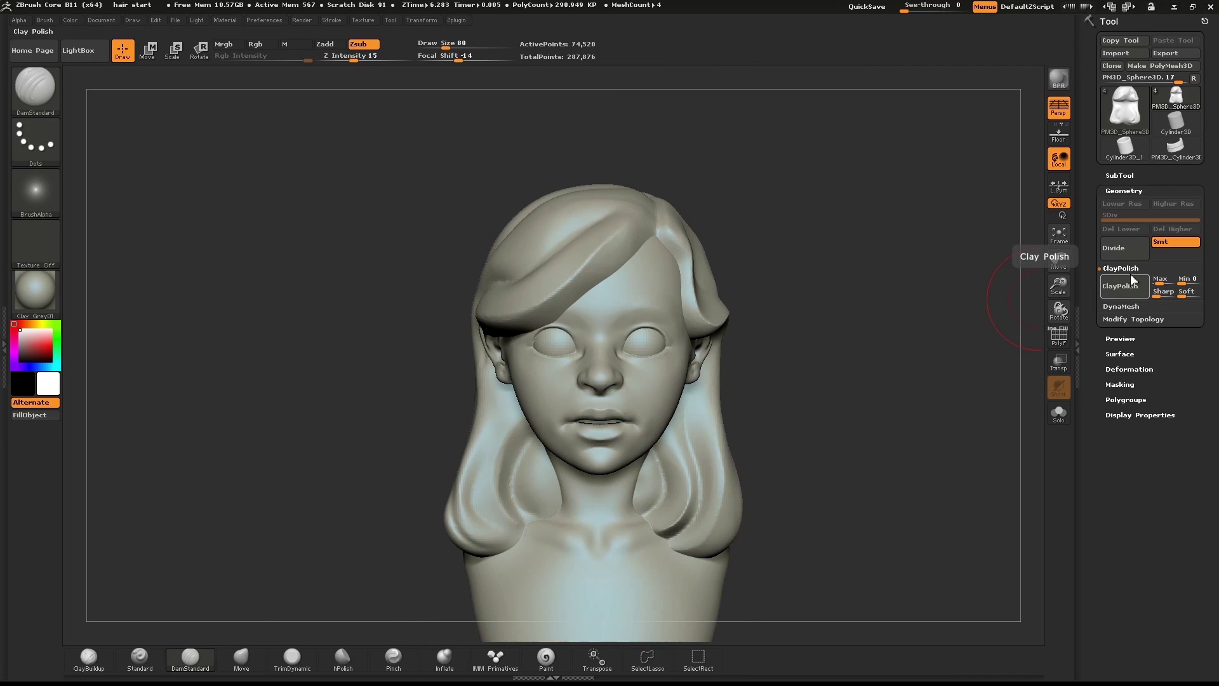
{"action": "left_click", "coordinate": [1122, 306]}
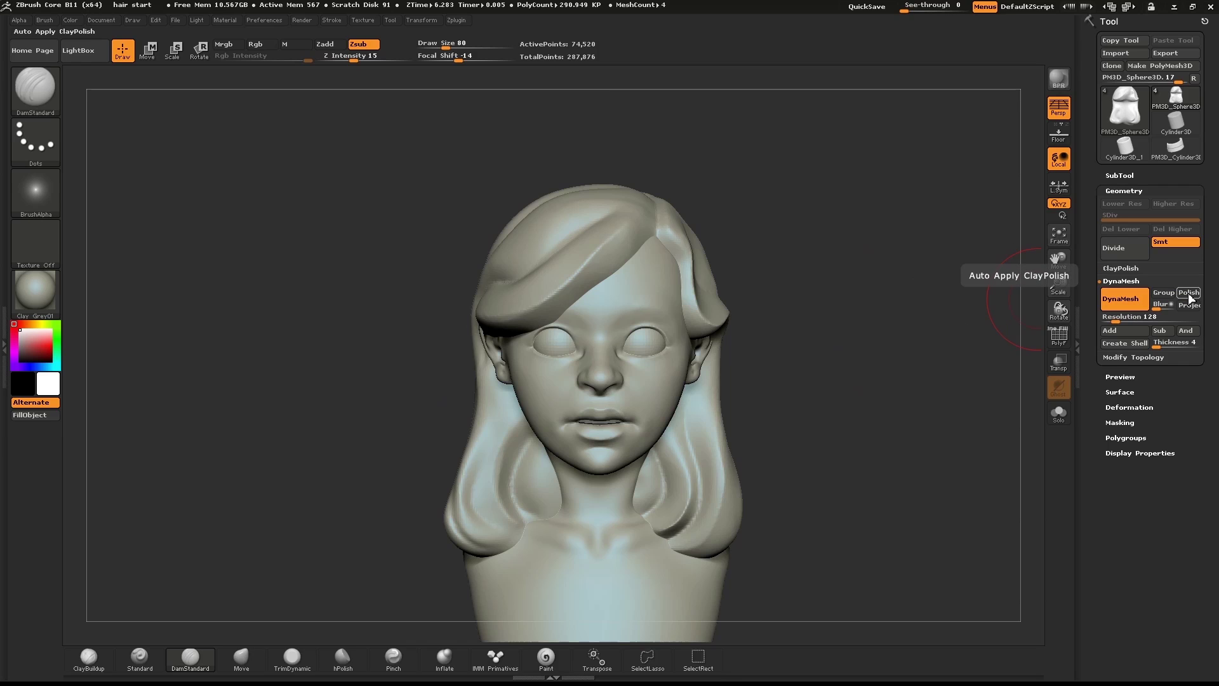
- Pull the lower front locks on both sides of the neck into curved, pointed ends with the Move brush at draw size 140
{"action": "mouse_move", "coordinate": [897, 345]}
{"action": "left_mouse_down"}
{"action": "mouse_move", "coordinate": [873, 296]}
{"action": "mouse_move", "coordinate": [923, 316]}
{"action": "mouse_move", "coordinate": [822, 316]}
{"action": "mouse_move", "coordinate": [793, 333]}
{"action": "mouse_move", "coordinate": [794, 262]}
{"action": "left_mouse_up"}
{"action": "key", "text": "s"}
{"action": "left_click_drag", "start_coordinate": [565, 364], "coordinate": [573, 363]}
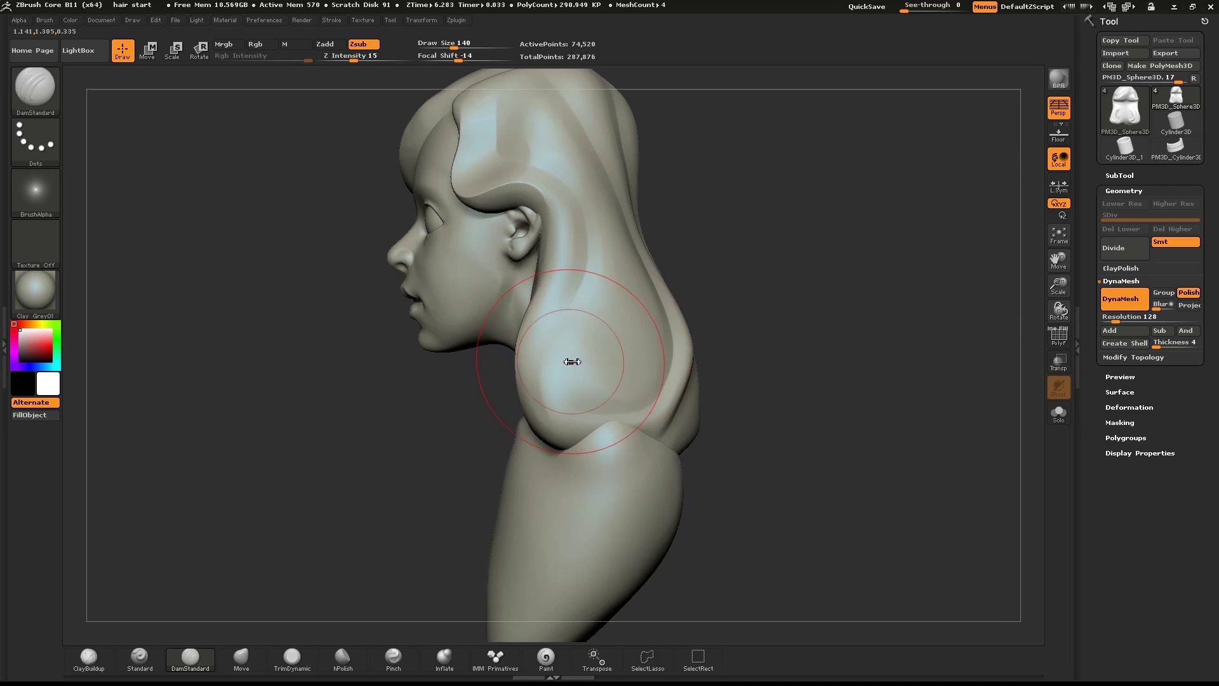
{"action": "mouse_move", "coordinate": [776, 307]}
{"action": "left_mouse_down"}
{"action": "mouse_move", "coordinate": [814, 305]}
{"action": "mouse_move", "coordinate": [802, 303]}
{"action": "left_mouse_up"}
{"action": "key", "text": "s"}
{"action": "left_click_drag", "start_coordinate": [595, 349], "coordinate": [597, 351]}
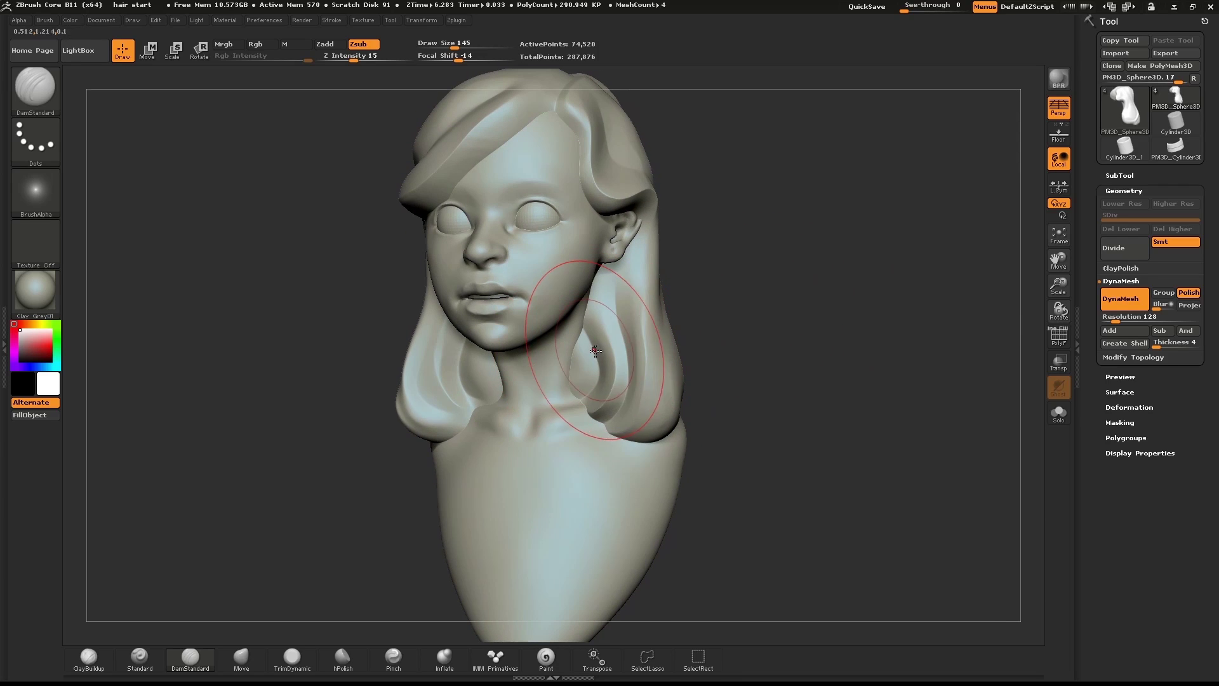
{"action": "key", "text": "b"}
{"action": "key", "text": "m"}
{"action": "left_click", "coordinate": [726, 403]}
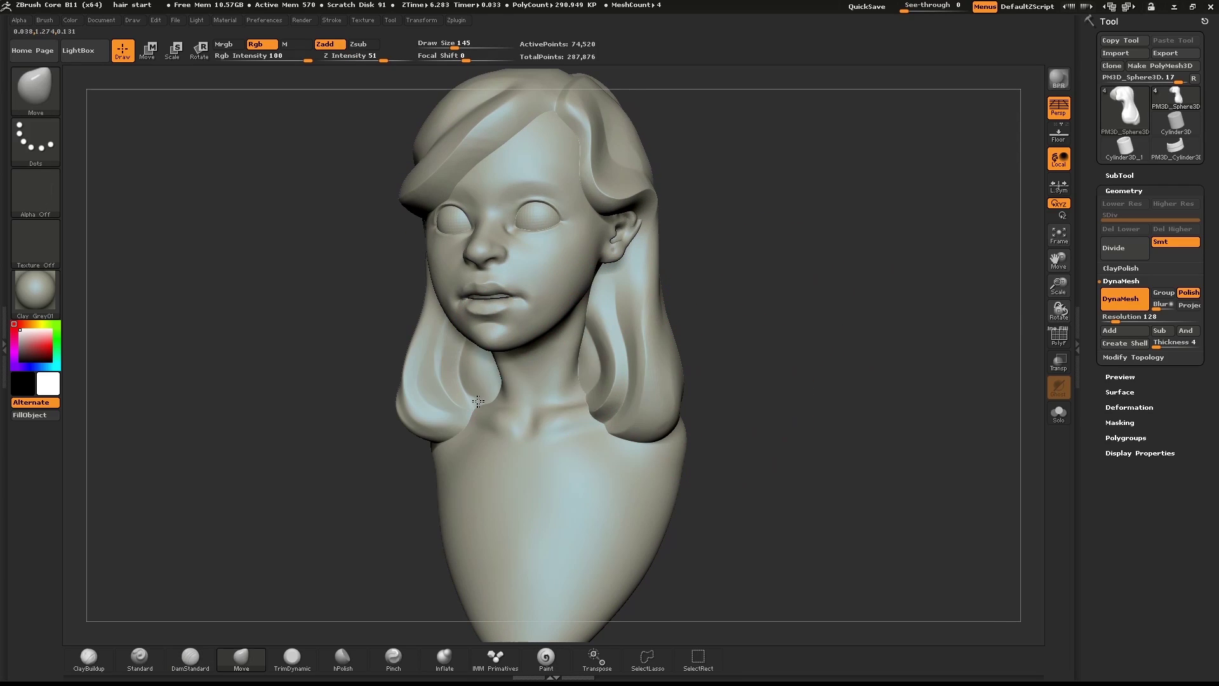
{"action": "left_click_drag", "start_coordinate": [765, 303], "coordinate": [801, 299]}
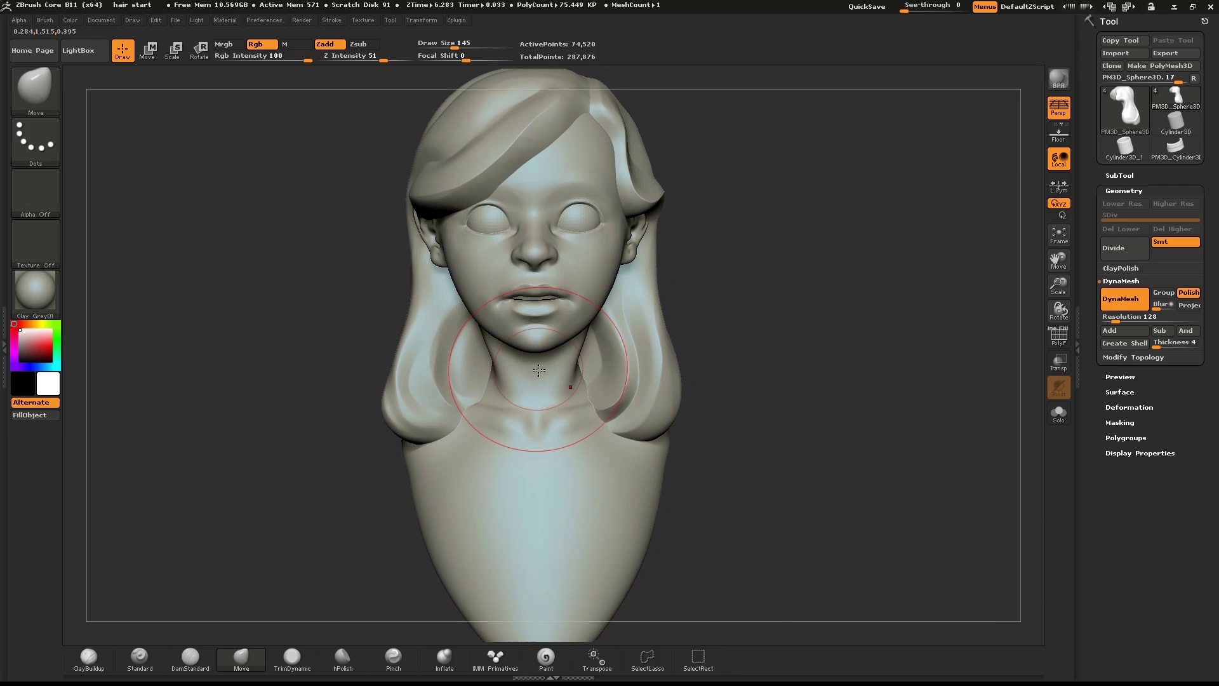
{"action": "key", "text": "s"}
{"action": "mouse_move", "coordinate": [469, 375]}
{"action": "left_mouse_down"}
{"action": "mouse_move", "coordinate": [434, 376]}
{"action": "mouse_move", "coordinate": [418, 430]}
{"action": "left_mouse_up"}
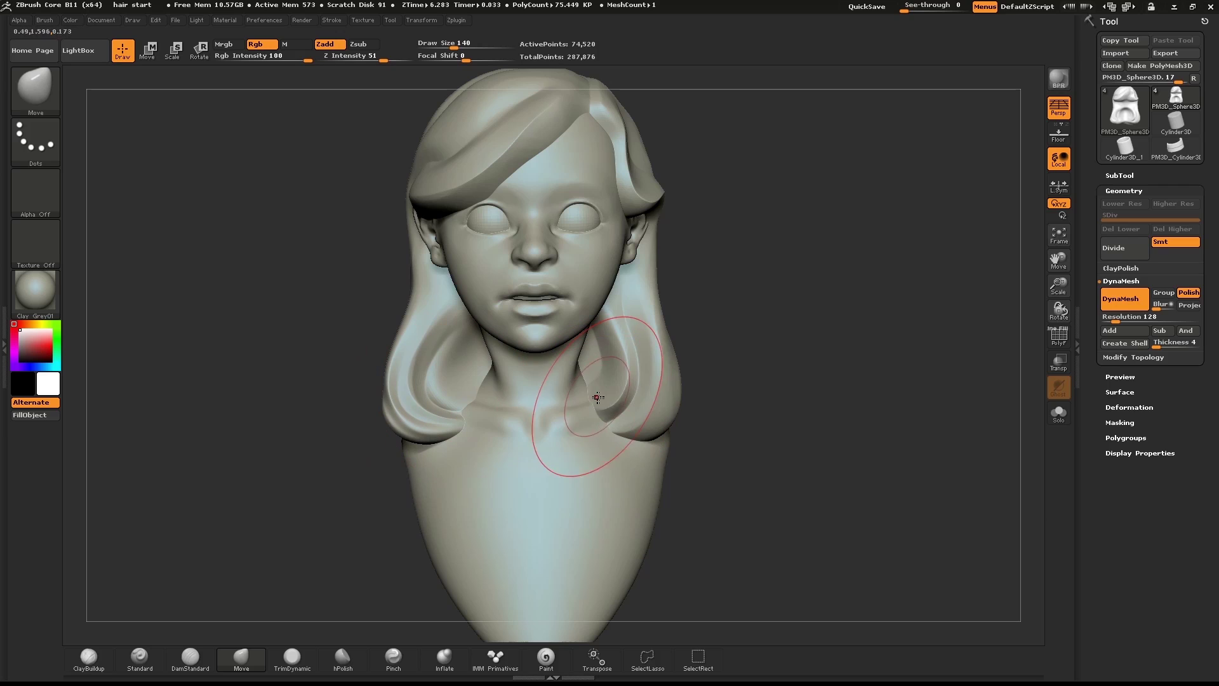
{"action": "left_click_drag", "start_coordinate": [597, 382], "coordinate": [626, 406]}
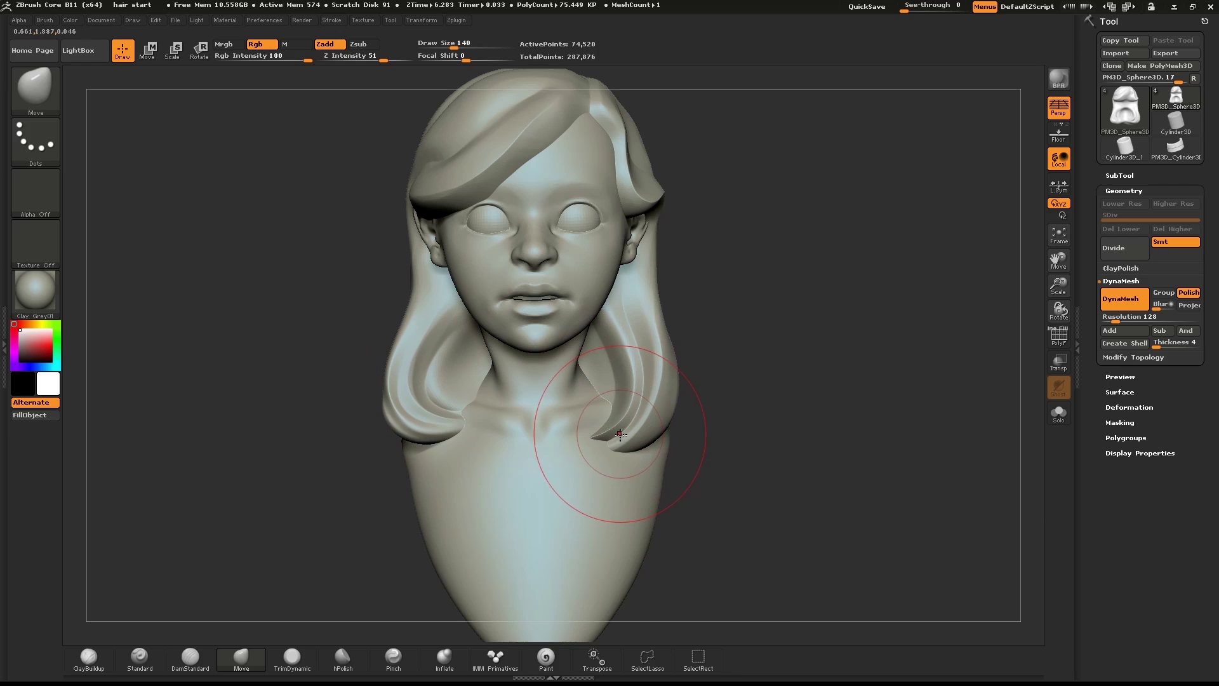
{"action": "left_click_drag", "start_coordinate": [643, 341], "coordinate": [652, 342]}
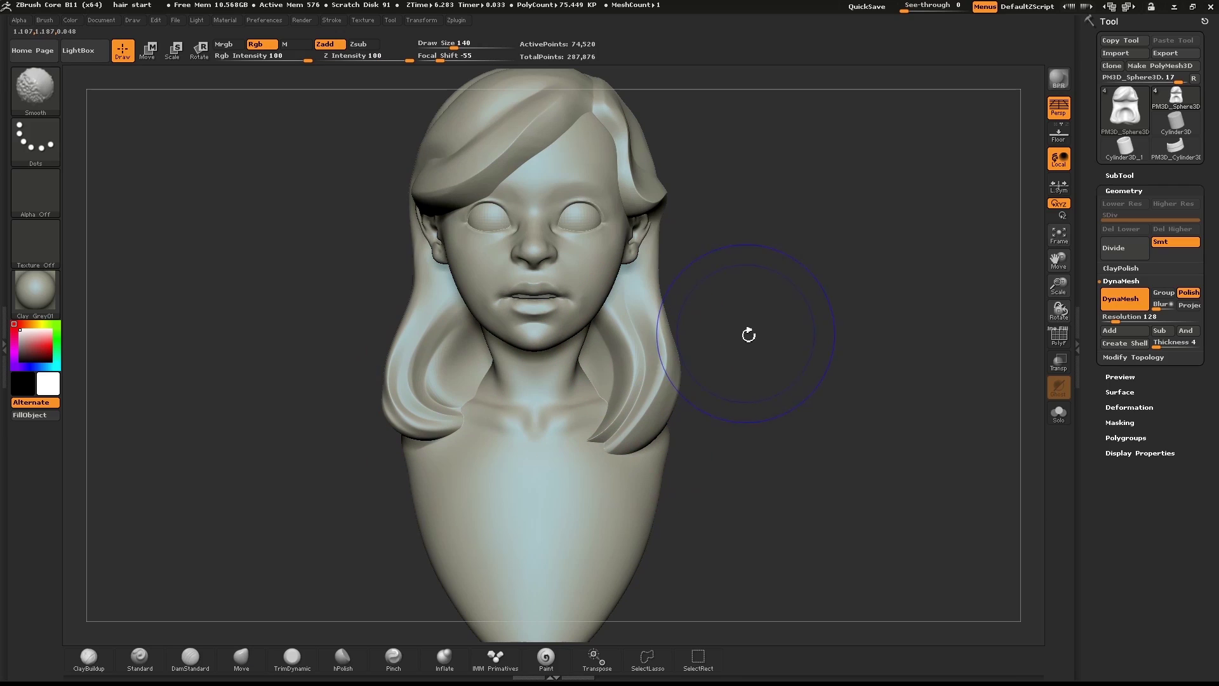
- Reshape the side hair and its lower edge above the shoulder with the Move brush at draw size 244
{"action": "left_click_drag", "start_coordinate": [677, 294], "coordinate": [508, 292]}
{"action": "key", "text": "s"}
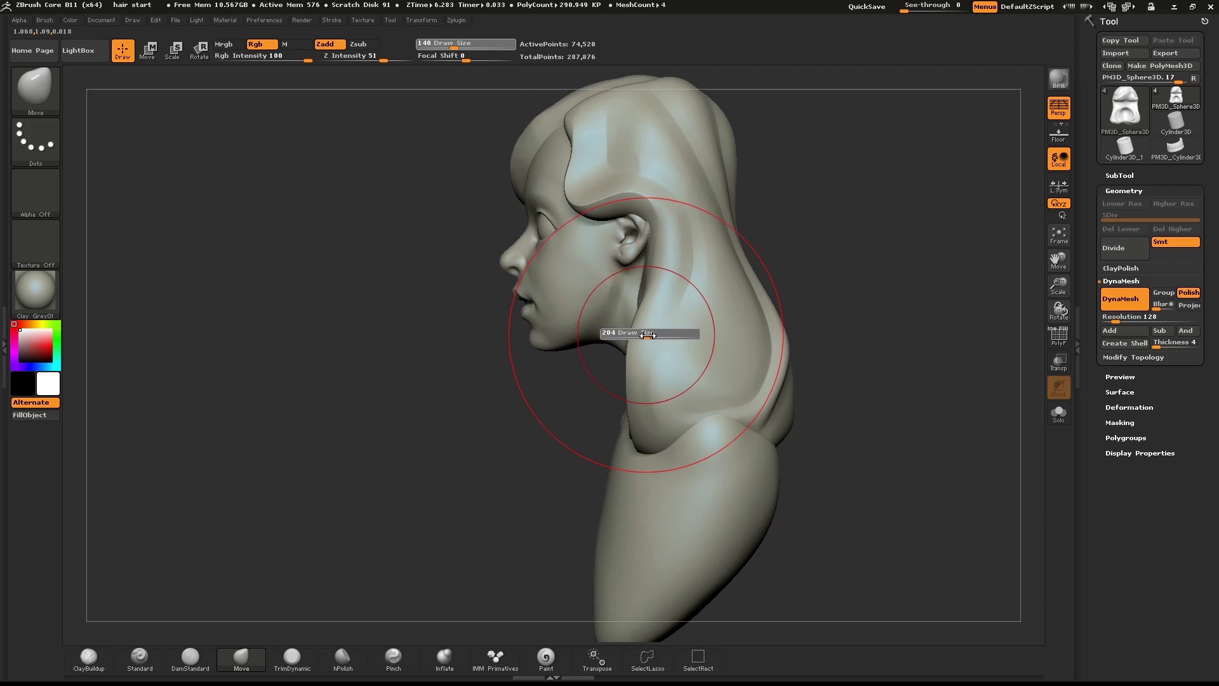
{"action": "left_click_drag", "start_coordinate": [642, 335], "coordinate": [651, 335]}
{"action": "mouse_move", "coordinate": [691, 376]}
{"action": "left_mouse_down"}
{"action": "mouse_move", "coordinate": [662, 388]}
{"action": "mouse_move", "coordinate": [736, 370]}
{"action": "left_mouse_up"}
{"action": "left_click_drag", "start_coordinate": [734, 427], "coordinate": [729, 389]}
- Push the hair's lower edge up over the shoulder at the back, leaving a lower-hanging clump in the middle
{"action": "mouse_move", "coordinate": [853, 366]}
{"action": "left_mouse_down", "text": "shift"}
{"action": "mouse_move", "coordinate": [906, 360]}
{"action": "mouse_move", "coordinate": [921, 340]}
{"action": "mouse_move", "coordinate": [951, 335]}
{"action": "left_mouse_up", "text": "shift"}
{"action": "mouse_move", "coordinate": [550, 451]}
{"action": "left_mouse_down", "text": "alt"}
{"action": "mouse_move", "coordinate": [431, 463]}
{"action": "mouse_move", "coordinate": [483, 460]}
{"action": "left_mouse_up", "text": "alt"}
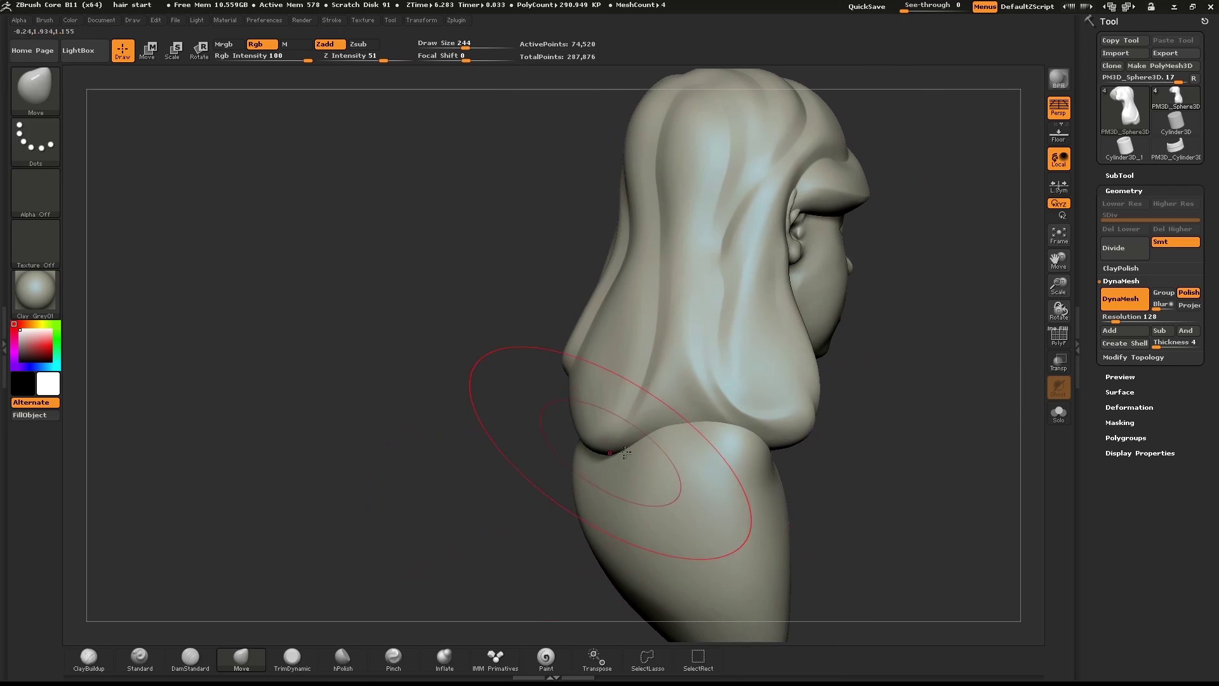
{"action": "mouse_move", "coordinate": [718, 441]}
{"action": "left_mouse_down"}
{"action": "mouse_move", "coordinate": [714, 409]}
{"action": "mouse_move", "coordinate": [694, 398]}
{"action": "left_mouse_up"}
{"action": "left_click_drag", "start_coordinate": [637, 434], "coordinate": [629, 400]}
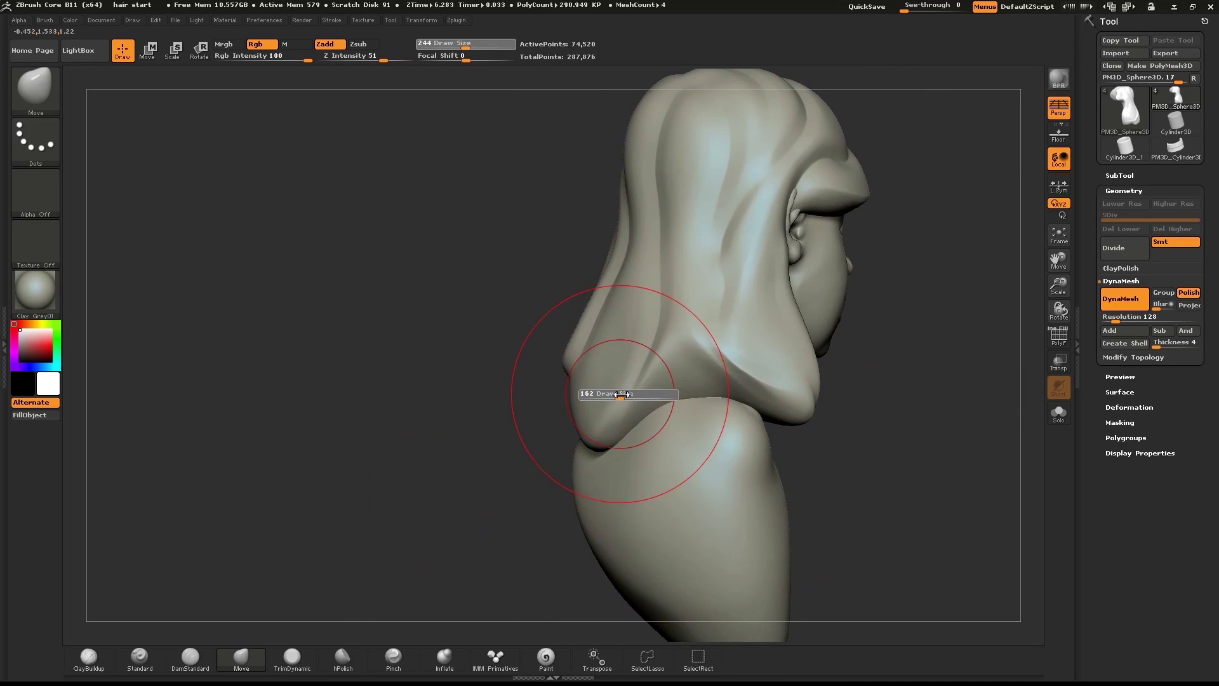
{"action": "left_click_drag", "start_coordinate": [473, 419], "coordinate": [526, 446]}
{"action": "left_click_drag", "start_coordinate": [637, 412], "coordinate": [640, 392]}
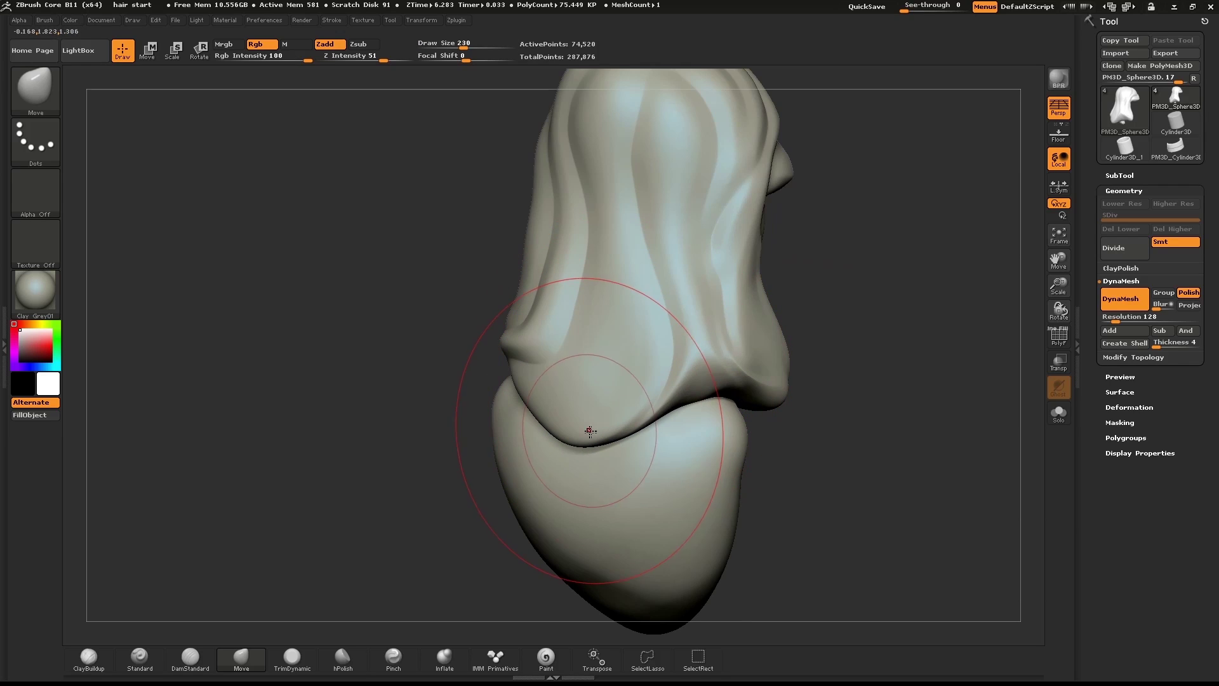
{"action": "mouse_move", "coordinate": [848, 318]}
{"action": "left_mouse_down"}
{"action": "mouse_move", "coordinate": [800, 381]}
{"action": "mouse_move", "coordinate": [814, 466]}
{"action": "left_mouse_up"}
{"action": "left_click_drag", "start_coordinate": [822, 375], "coordinate": [827, 270]}
- Try subdividing the hair mesh by one level and return it to its base level
{"action": "left_click", "coordinate": [1123, 272]}
{"action": "left_click", "coordinate": [1123, 271]}
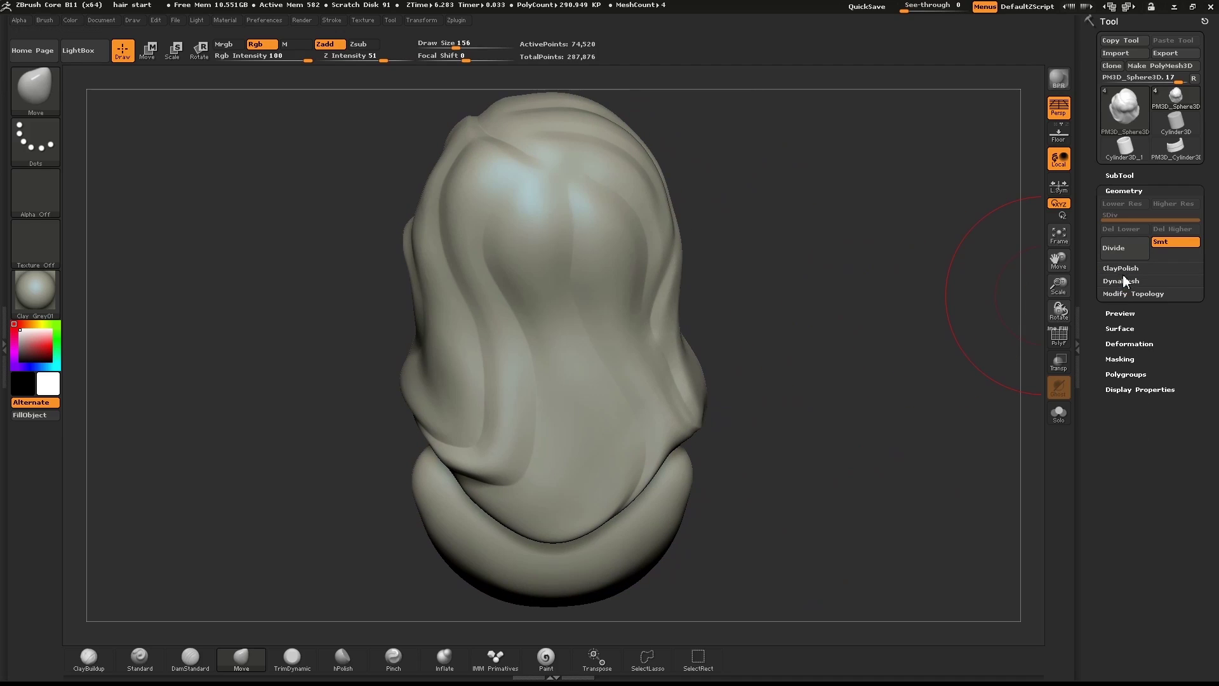
{"action": "left_click", "coordinate": [1123, 278]}
{"action": "left_click", "coordinate": [1123, 254]}
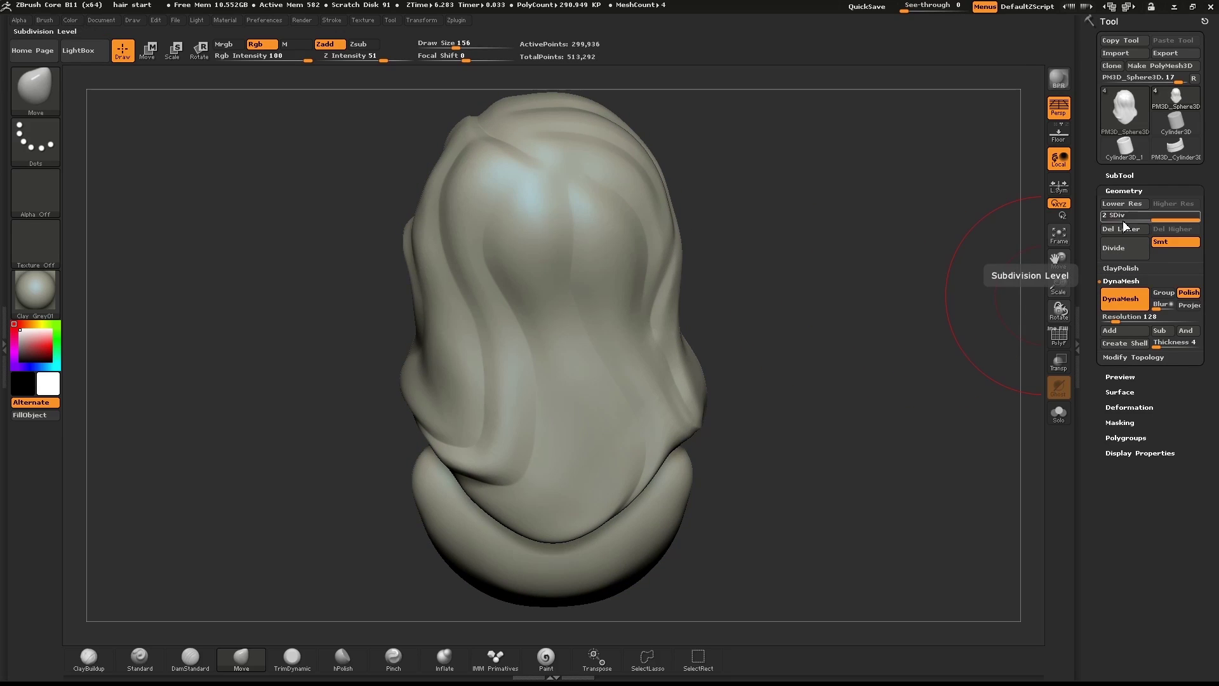
{"action": "left_click", "coordinate": [1119, 207]}
{"action": "left_click", "coordinate": [1177, 235]}
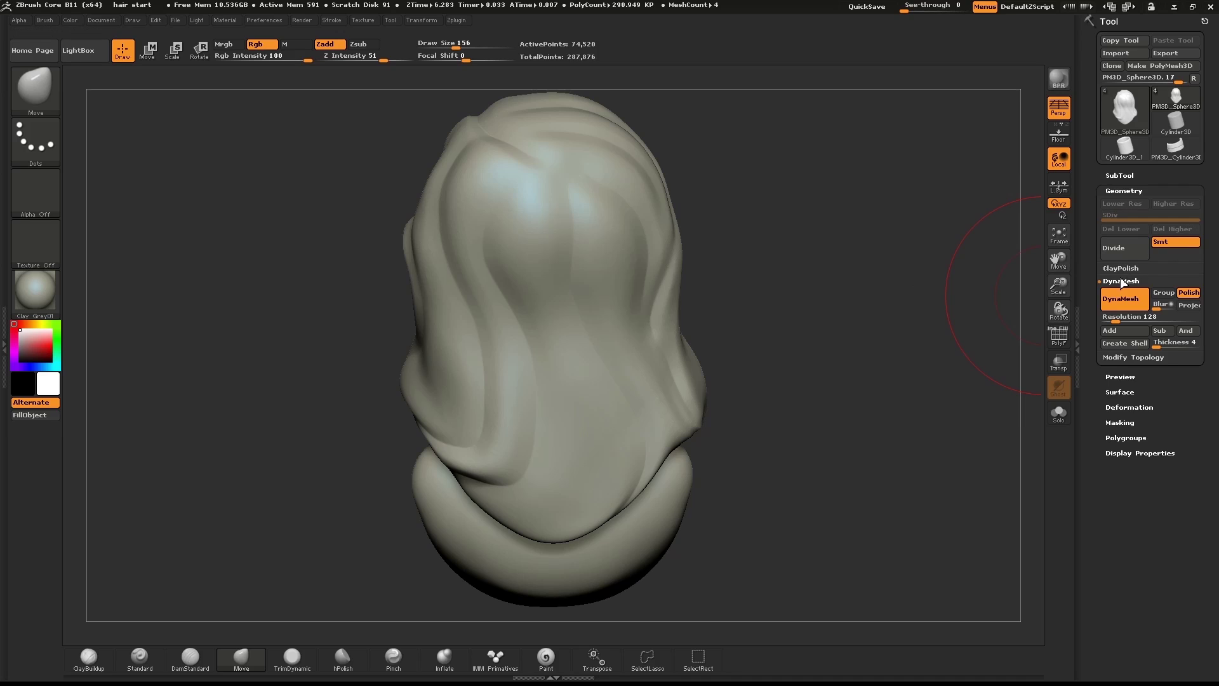
{"action": "left_click", "coordinate": [1121, 274]}
- Flatten the surfaces of the front sweep above the forehead with the TrimDynamic brush at draw size 80
{"action": "left_click_drag", "start_coordinate": [811, 360], "coordinate": [917, 336], "text": "shift"}
{"action": "left_click_drag", "start_coordinate": [804, 332], "coordinate": [850, 346], "text": "shift"}
{"action": "left_click_drag", "start_coordinate": [909, 297], "coordinate": [827, 297], "text": "alt"}
{"action": "mouse_move", "coordinate": [834, 201]}
{"action": "left_mouse_down", "text": "alt"}
{"action": "mouse_move", "coordinate": [825, 245]}
{"action": "mouse_move", "coordinate": [857, 256]}
{"action": "mouse_move", "coordinate": [833, 257]}
{"action": "left_mouse_up", "text": "alt"}
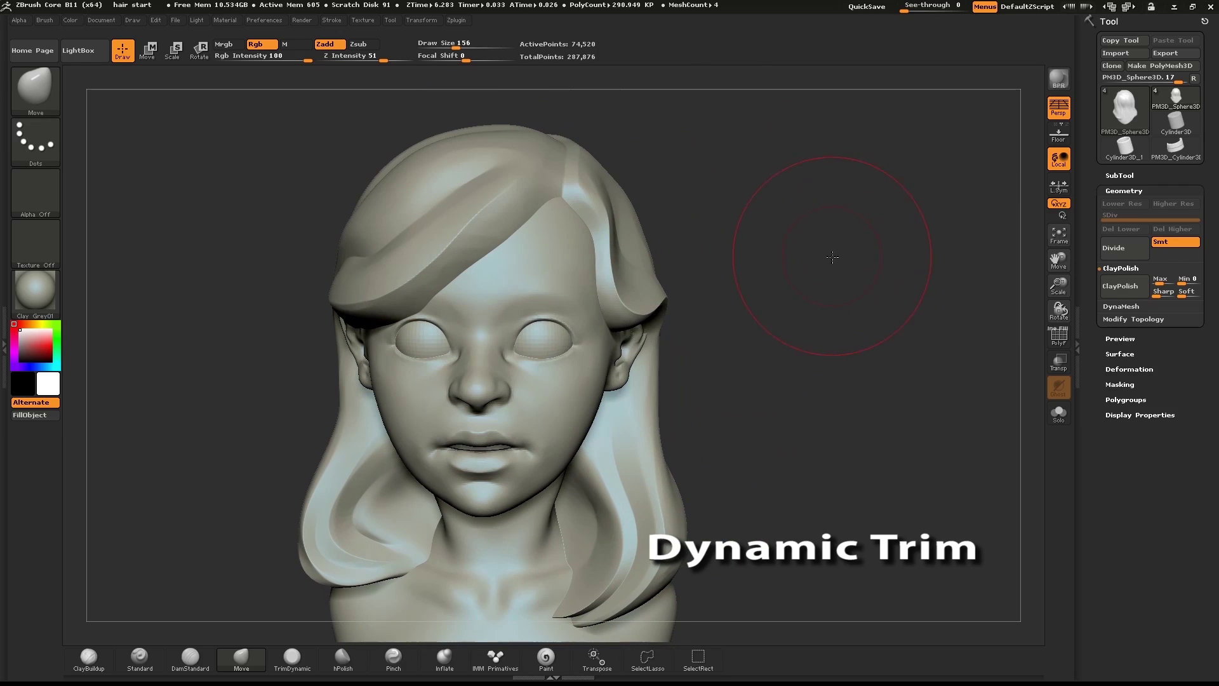
{"action": "left_click", "coordinate": [291, 661]}
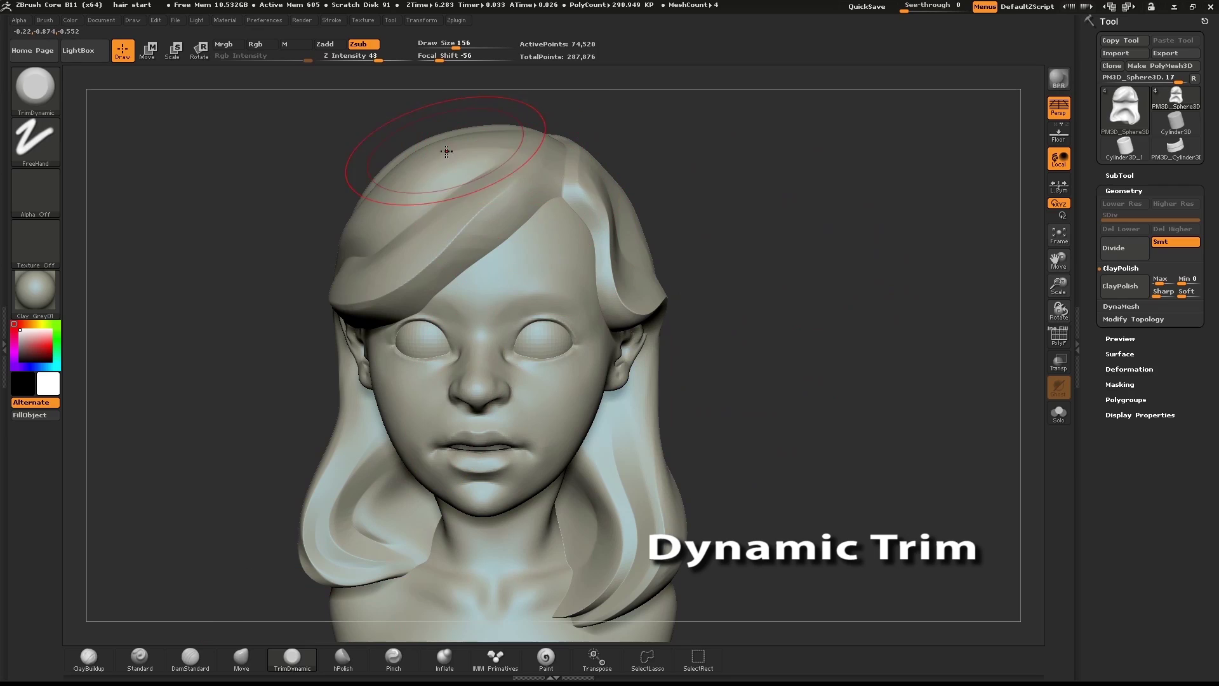
{"action": "left_click_drag", "start_coordinate": [289, 245], "coordinate": [316, 269]}
{"action": "left_click_drag", "start_coordinate": [689, 284], "coordinate": [580, 339]}
{"action": "key", "text": "ctrl"}
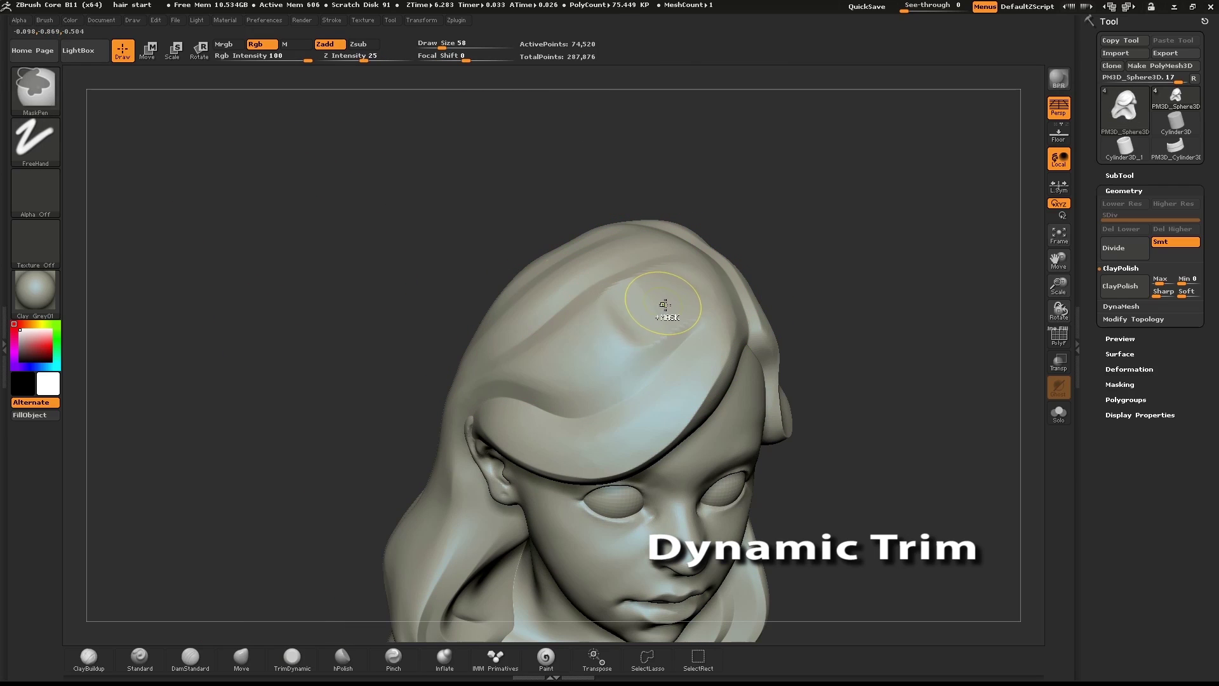
{"action": "key", "text": "ctrl+z"}
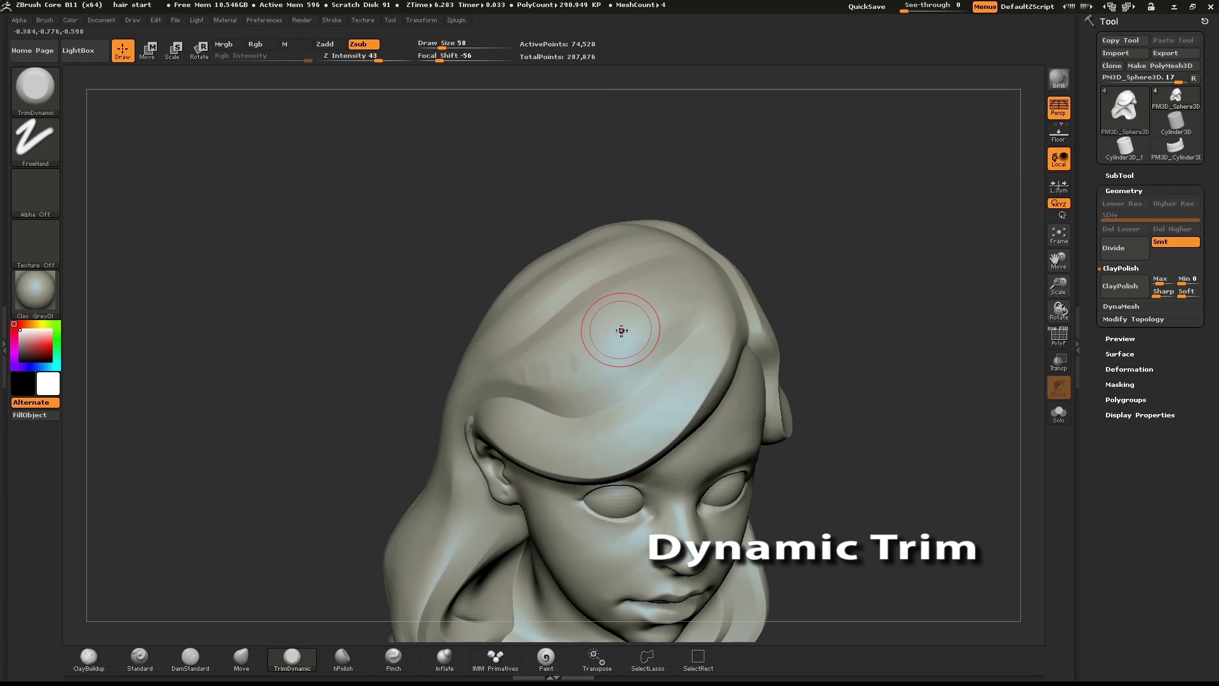
{"action": "key", "text": "ctrl+z"}
{"action": "key", "text": "s"}
{"action": "left_click_drag", "start_coordinate": [535, 376], "coordinate": [559, 367]}
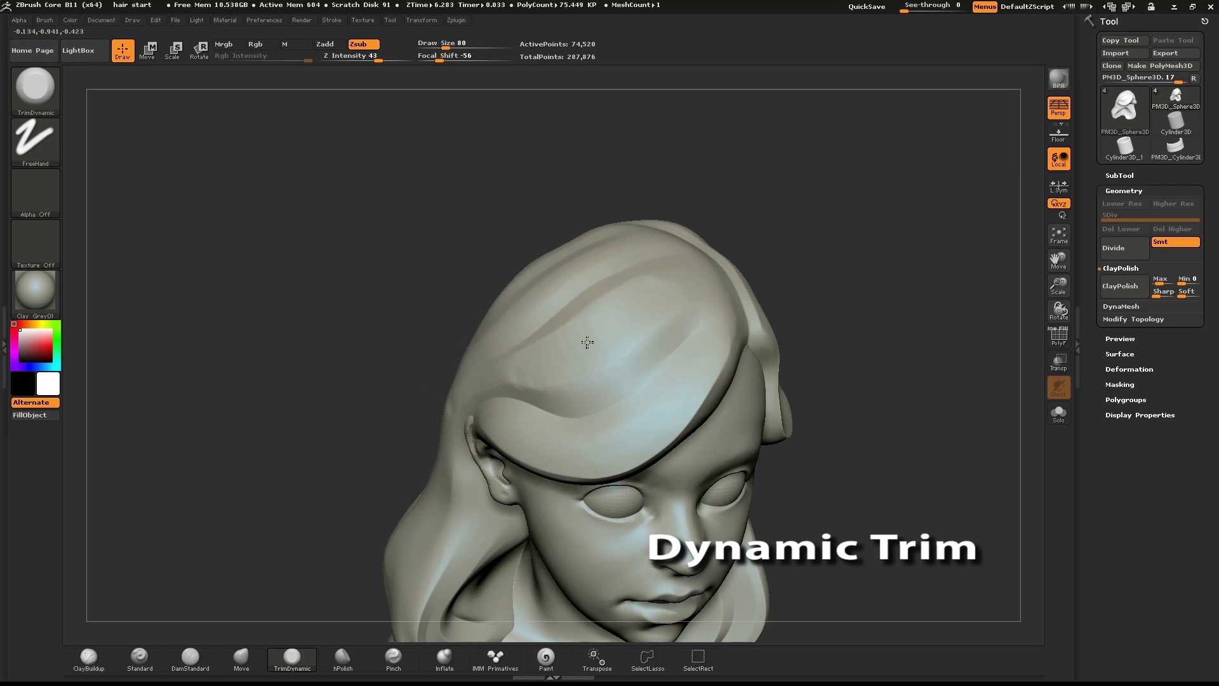
- Flatten the clumps from the crown down the side and back of the hair with TrimDynamic at draw size 115
{"action": "mouse_move", "coordinate": [754, 252]}
{"action": "left_mouse_down"}
{"action": "mouse_move", "coordinate": [839, 209]}
{"action": "mouse_move", "coordinate": [789, 201]}
{"action": "mouse_move", "coordinate": [853, 265]}
{"action": "mouse_move", "coordinate": [771, 267]}
{"action": "mouse_move", "coordinate": [568, 188]}
{"action": "left_mouse_up"}
{"action": "key", "text": "s"}
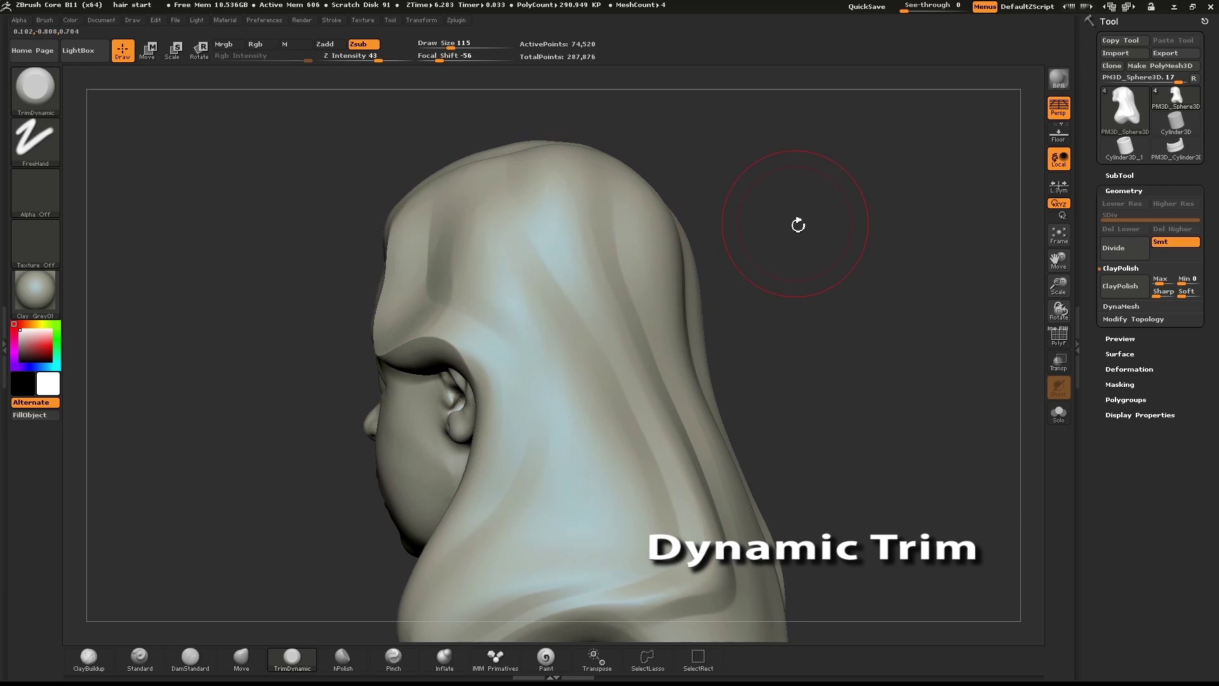
{"action": "mouse_move", "coordinate": [798, 226]}
{"action": "left_mouse_down"}
{"action": "mouse_move", "coordinate": [762, 202]}
{"action": "mouse_move", "coordinate": [769, 216]}
{"action": "left_mouse_up"}
{"action": "mouse_move", "coordinate": [503, 149]}
{"action": "left_mouse_down"}
{"action": "mouse_move", "coordinate": [504, 133]}
{"action": "mouse_move", "coordinate": [549, 270]}
{"action": "left_mouse_up"}
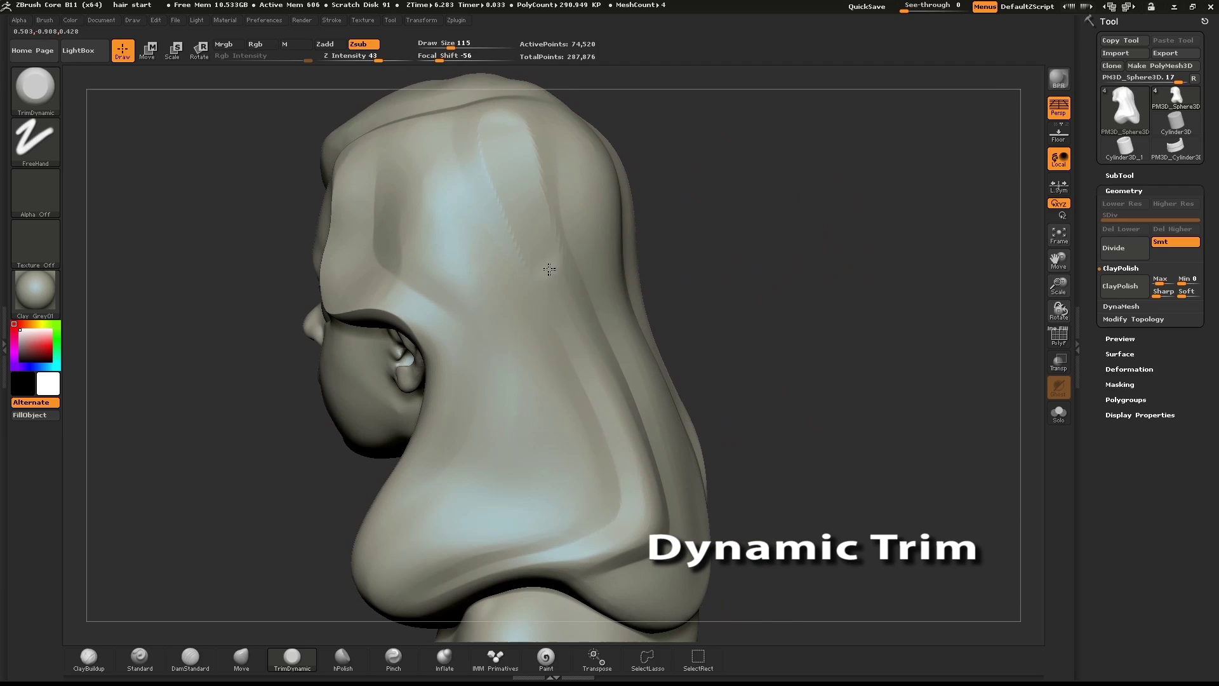
{"action": "left_click_drag", "start_coordinate": [729, 268], "coordinate": [639, 199]}
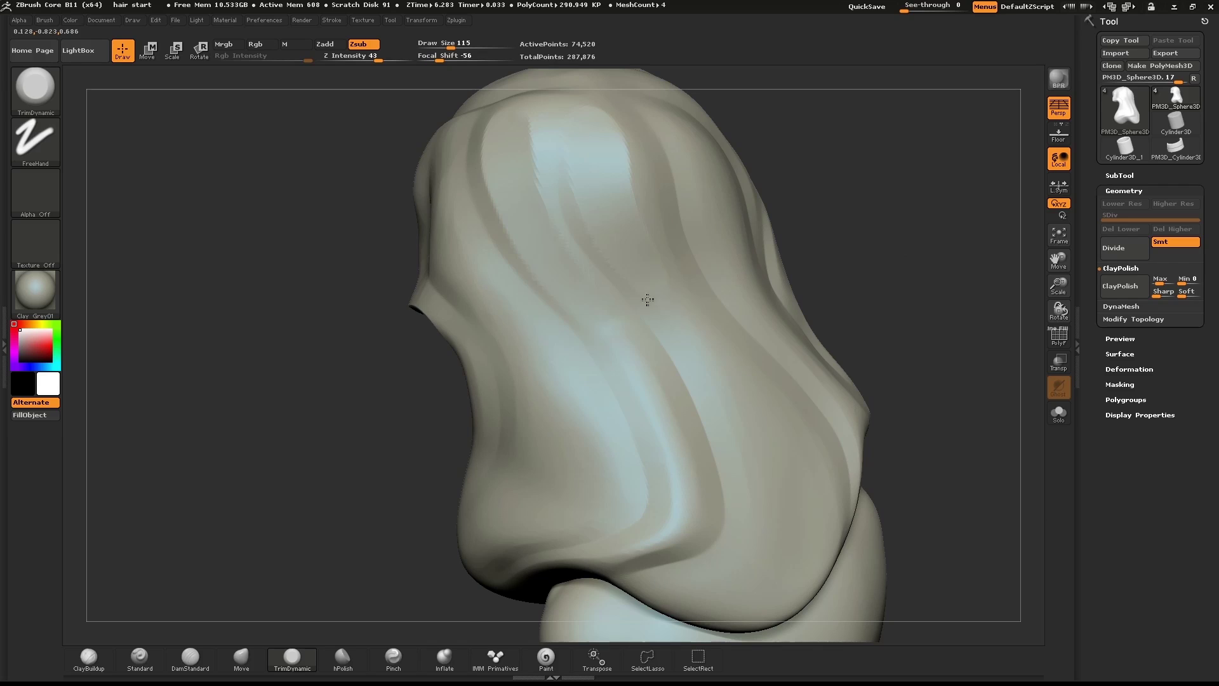
{"action": "mouse_move", "coordinate": [651, 333]}
{"action": "left_mouse_down"}
{"action": "mouse_move", "coordinate": [721, 425]}
{"action": "mouse_move", "coordinate": [667, 577]}
{"action": "left_mouse_up"}
- Trim planes along the back clumps down to the lower tip on the opposite side and remesh the hair
{"action": "mouse_move", "coordinate": [839, 235]}
{"action": "left_mouse_down"}
{"action": "mouse_move", "coordinate": [840, 248]}
{"action": "mouse_move", "coordinate": [732, 261]}
{"action": "mouse_move", "coordinate": [395, 155]}
{"action": "left_mouse_up"}
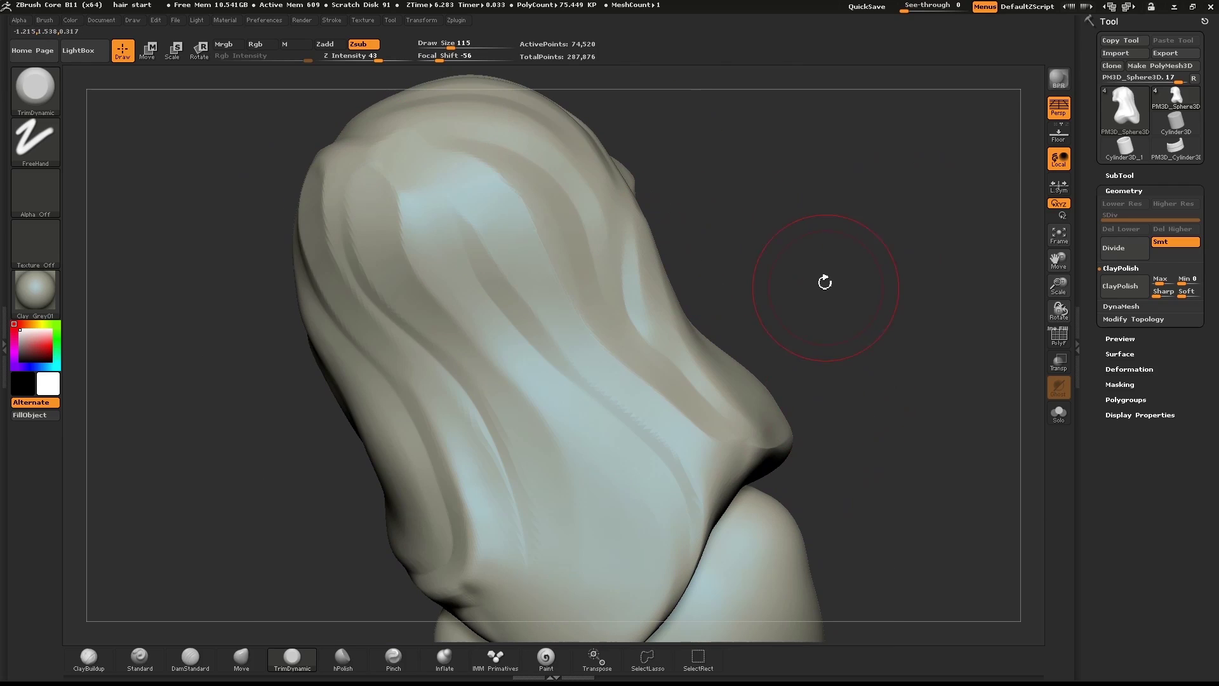
{"action": "left_click_drag", "start_coordinate": [825, 282], "coordinate": [698, 225]}
{"action": "mouse_move", "coordinate": [398, 151]}
{"action": "left_mouse_down"}
{"action": "mouse_move", "coordinate": [510, 205]}
{"action": "mouse_move", "coordinate": [551, 342]}
{"action": "left_mouse_up"}
{"action": "mouse_move", "coordinate": [421, 115]}
{"action": "left_mouse_down"}
{"action": "mouse_move", "coordinate": [563, 242]}
{"action": "mouse_move", "coordinate": [683, 466]}
{"action": "left_mouse_up"}
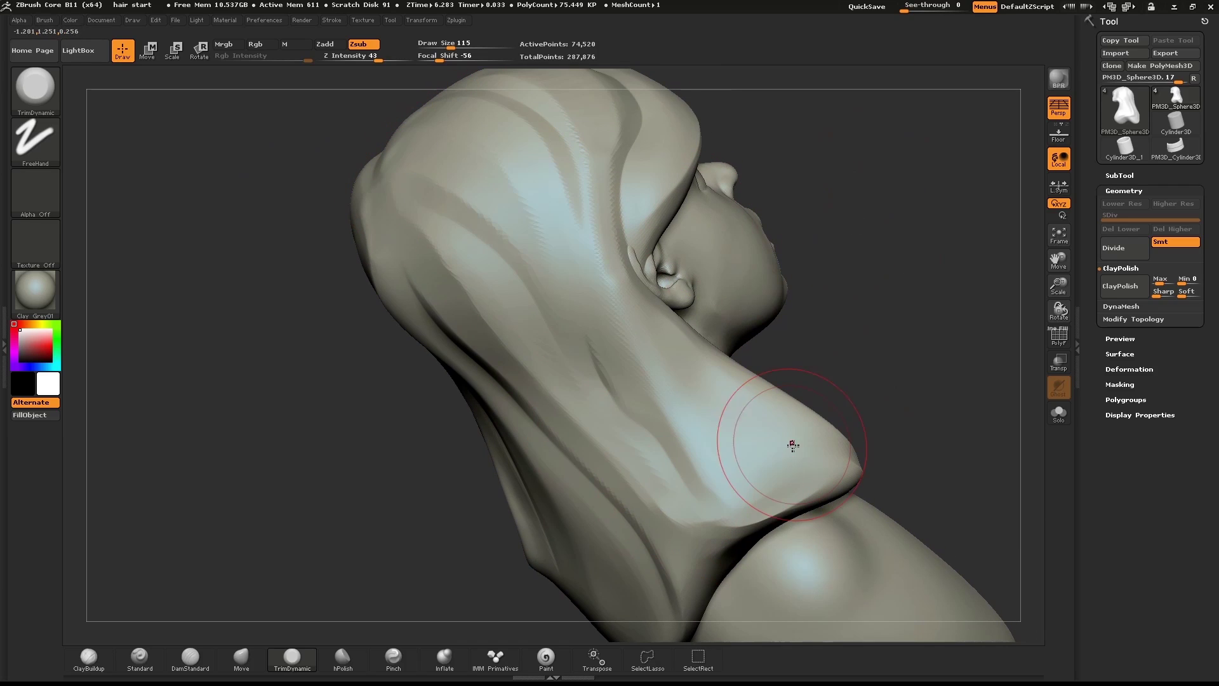
{"action": "mouse_move", "coordinate": [606, 284]}
{"action": "left_mouse_down"}
{"action": "mouse_move", "coordinate": [618, 316]}
{"action": "mouse_move", "coordinate": [869, 432]}
{"action": "left_mouse_up"}
{"action": "left_click_drag", "start_coordinate": [882, 226], "coordinate": [901, 298], "text": "alt"}
{"action": "left_click_drag", "start_coordinate": [725, 313], "coordinate": [830, 315], "text": "ctrl"}
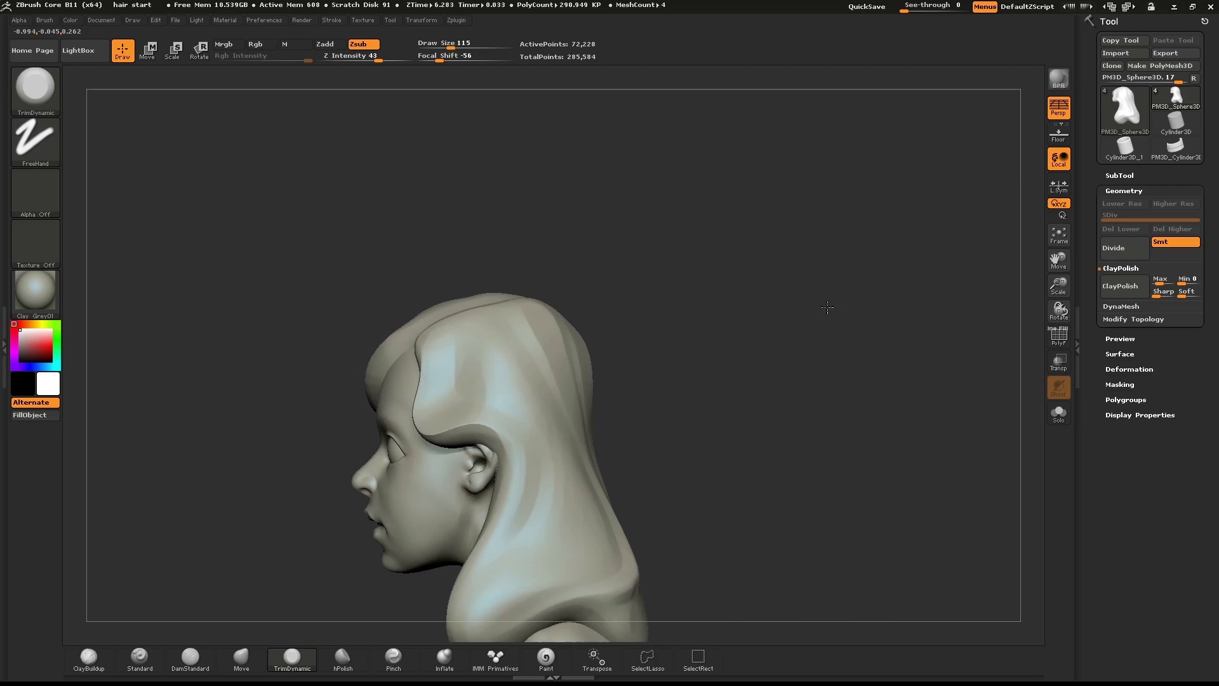
- Reshape the front sweep and its lower edge above the forehead with the Move brush at draw size 191
{"action": "mouse_move", "coordinate": [827, 308]}
{"action": "left_mouse_down"}
{"action": "mouse_move", "coordinate": [877, 340]}
{"action": "mouse_move", "coordinate": [831, 263]}
{"action": "mouse_move", "coordinate": [841, 324]}
{"action": "left_mouse_up"}
{"action": "key", "text": "s"}
{"action": "left_click_drag", "start_coordinate": [612, 277], "coordinate": [631, 276]}
{"action": "mouse_move", "coordinate": [908, 219]}
{"action": "left_mouse_down"}
{"action": "mouse_move", "coordinate": [876, 197]}
{"action": "mouse_move", "coordinate": [879, 240]}
{"action": "left_mouse_up"}
{"action": "key", "text": "b"}
{"action": "key", "text": "m"}
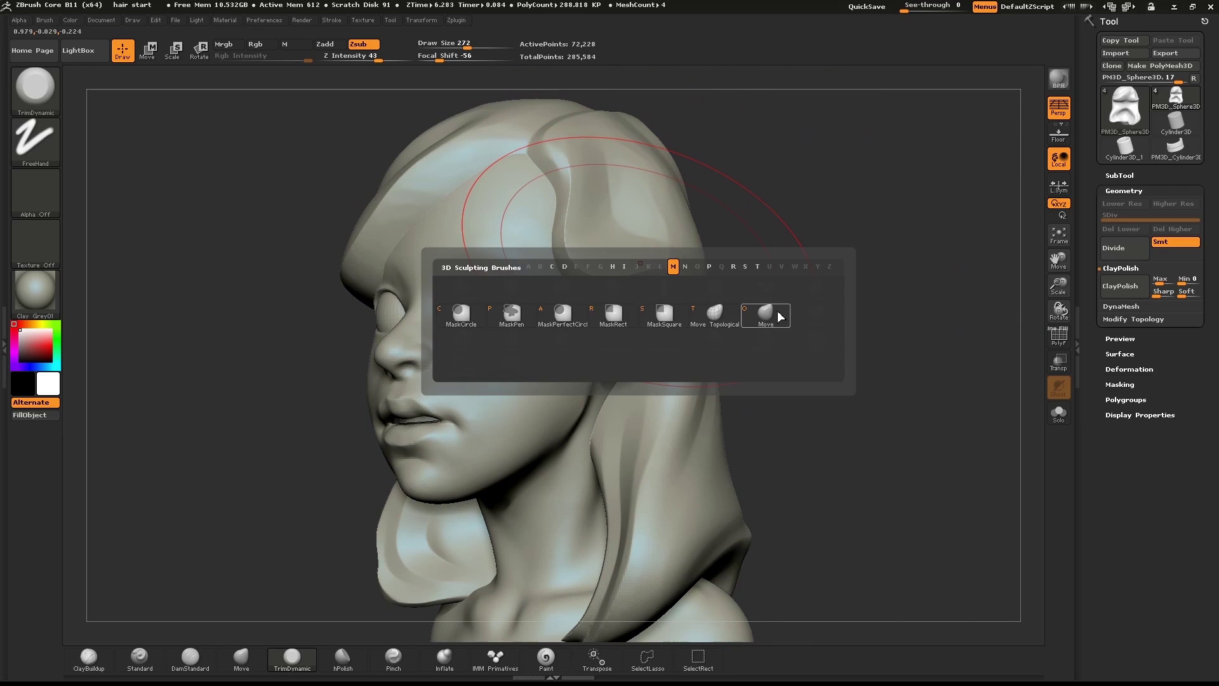
{"action": "left_click", "coordinate": [779, 316]}
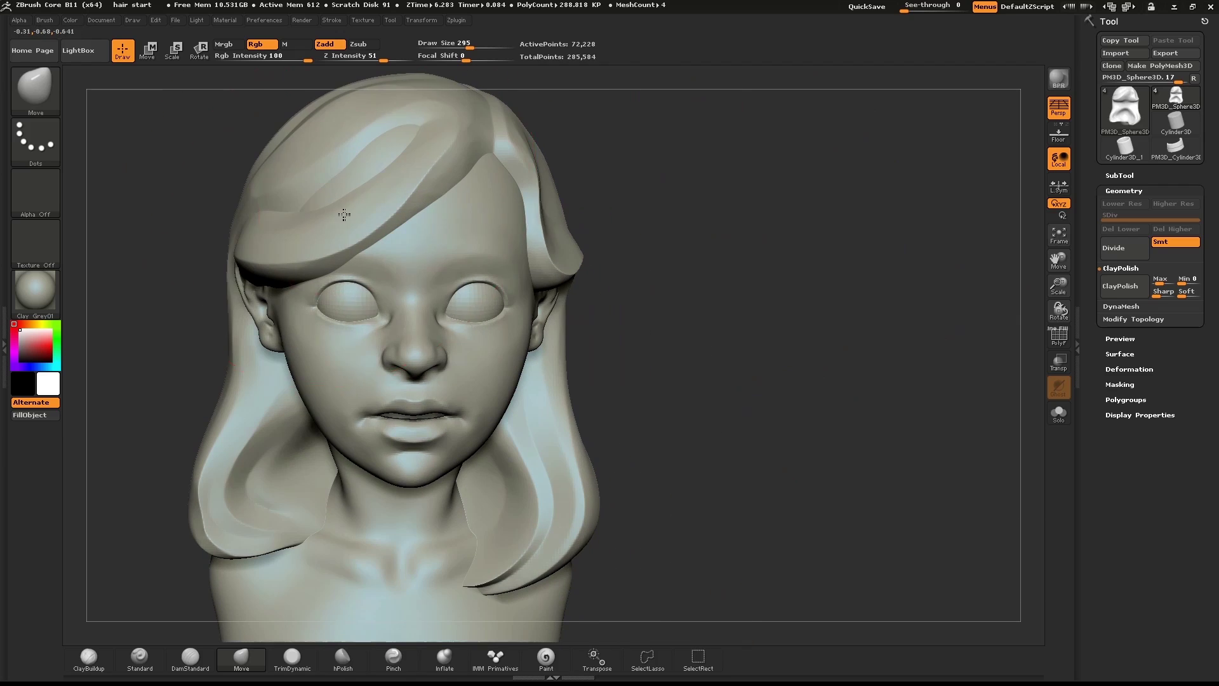
{"action": "key", "text": "s"}
{"action": "mouse_move", "coordinate": [380, 169]}
{"action": "left_mouse_down"}
{"action": "mouse_move", "coordinate": [372, 160]}
{"action": "mouse_move", "coordinate": [380, 188]}
{"action": "left_mouse_up"}
{"action": "left_click_drag", "start_coordinate": [179, 310], "coordinate": [227, 291], "text": "shift"}
{"action": "left_click_drag", "start_coordinate": [320, 236], "coordinate": [324, 219]}
{"action": "mouse_move", "coordinate": [241, 284]}
{"action": "left_mouse_down"}
{"action": "mouse_move", "coordinate": [195, 280]}
{"action": "mouse_move", "coordinate": [214, 263]}
{"action": "mouse_move", "coordinate": [254, 267]}
{"action": "mouse_move", "coordinate": [282, 239]}
{"action": "mouse_move", "coordinate": [265, 261]}
{"action": "left_mouse_up"}
{"action": "left_click_drag", "start_coordinate": [316, 204], "coordinate": [314, 215]}
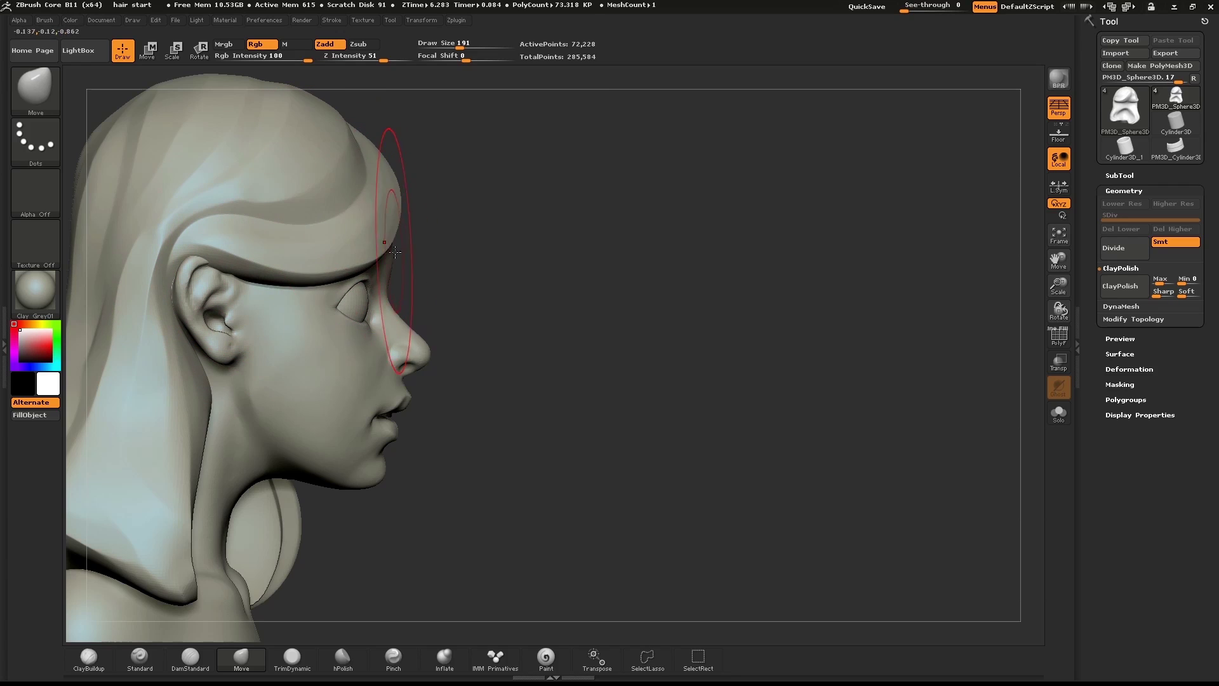
{"action": "left_click_drag", "start_coordinate": [379, 247], "coordinate": [354, 239]}
{"action": "left_click_drag", "start_coordinate": [568, 197], "coordinate": [500, 196]}
- Adjust the silhouette of the side, back and lower hair clumps with the Move brush, including the lock behind the ear
{"action": "left_click_drag", "start_coordinate": [747, 272], "coordinate": [798, 281], "text": "shift"}
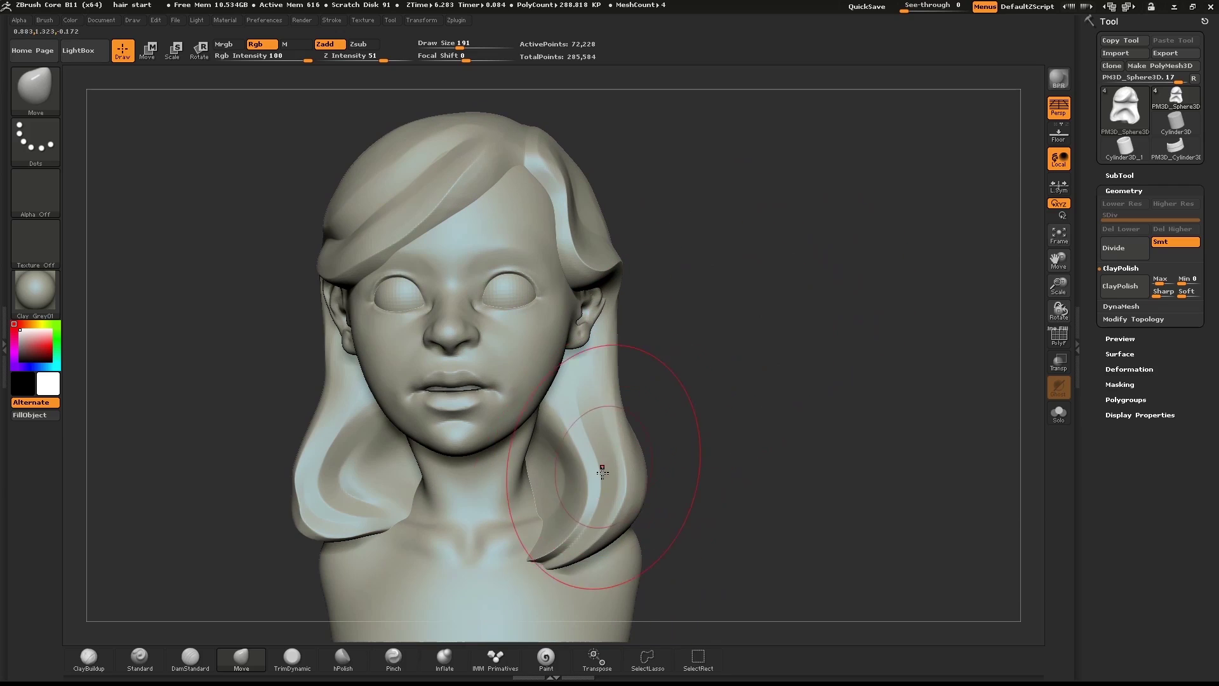
{"action": "left_click_drag", "start_coordinate": [776, 431], "coordinate": [817, 449], "text": "shift"}
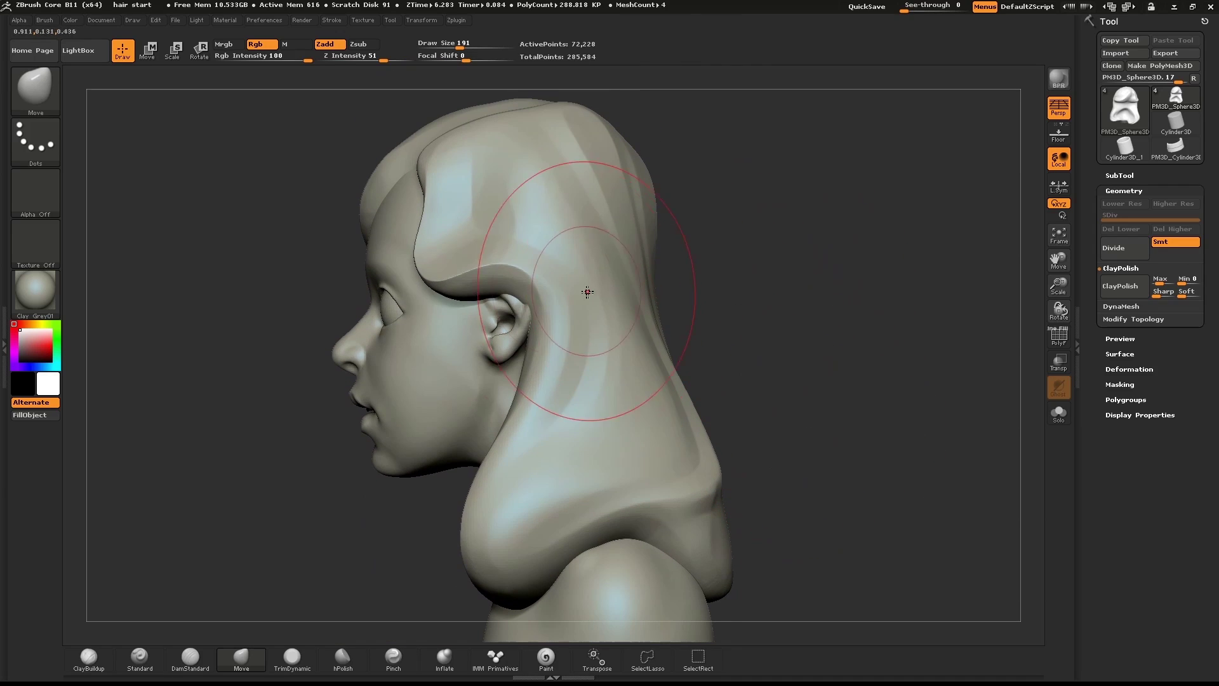
{"action": "left_click_drag", "start_coordinate": [808, 315], "coordinate": [723, 339]}
{"action": "left_click_drag", "start_coordinate": [623, 333], "coordinate": [764, 337]}
{"action": "mouse_move", "coordinate": [693, 425]}
{"action": "left_mouse_down"}
{"action": "mouse_move", "coordinate": [634, 458]}
{"action": "mouse_move", "coordinate": [667, 483]}
{"action": "left_mouse_up"}
{"action": "mouse_move", "coordinate": [709, 519]}
{"action": "left_mouse_down"}
{"action": "mouse_move", "coordinate": [740, 524]}
{"action": "mouse_move", "coordinate": [732, 516]}
{"action": "left_mouse_up"}
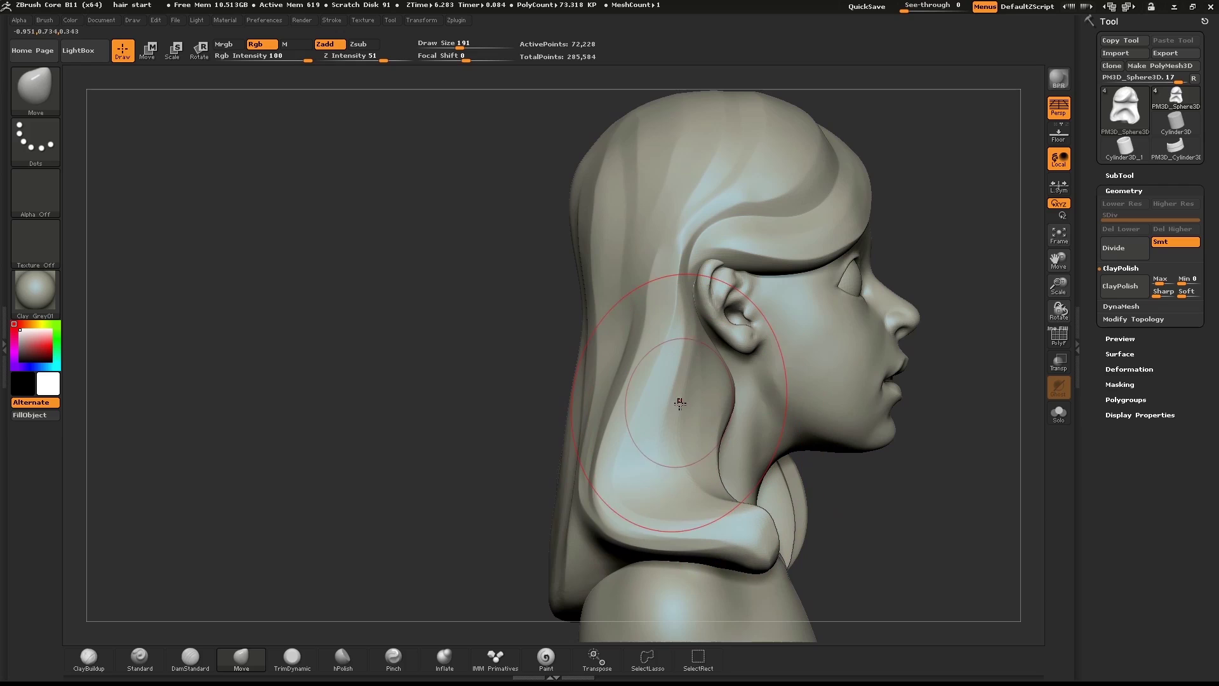
{"action": "left_click_drag", "start_coordinate": [680, 400], "coordinate": [657, 410]}
{"action": "mouse_move", "coordinate": [975, 262]}
{"action": "left_mouse_down"}
{"action": "mouse_move", "coordinate": [790, 317]}
{"action": "mouse_move", "coordinate": [887, 409]}
{"action": "mouse_move", "coordinate": [834, 186]}
{"action": "left_mouse_up"}
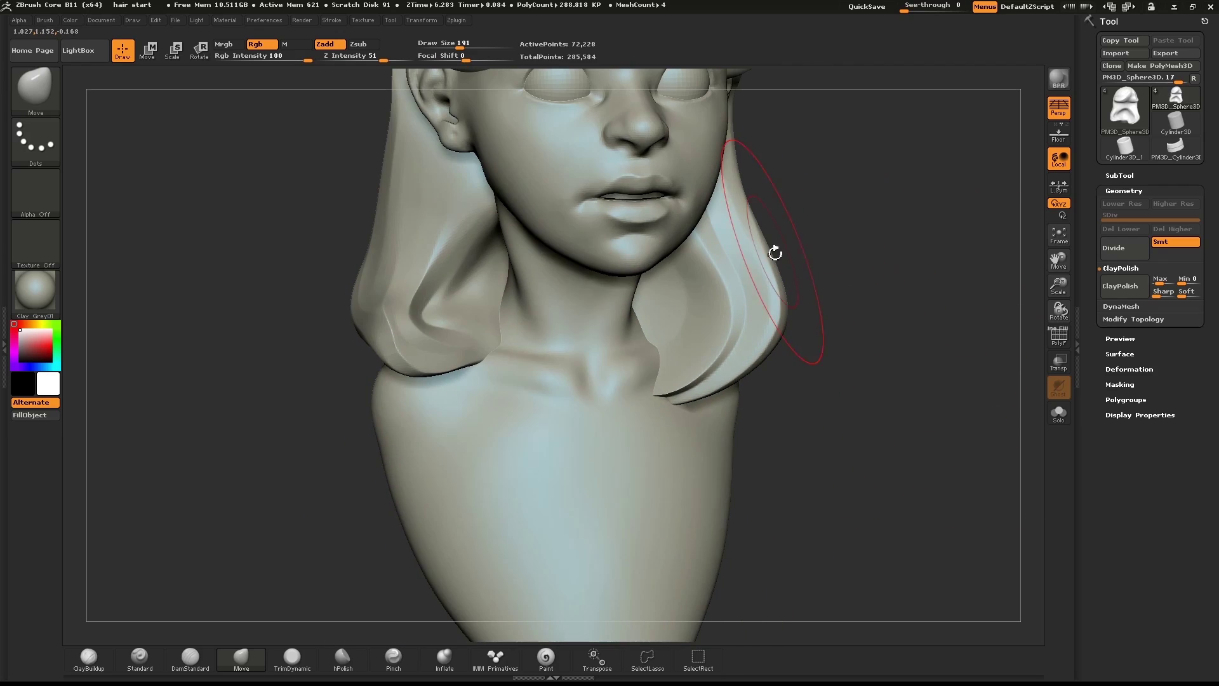
- Refine the flow of the lower locks beside the neck with the Move brush at draw size 93
{"action": "key", "text": "s"}
{"action": "mouse_move", "coordinate": [519, 317]}
{"action": "left_mouse_down"}
{"action": "mouse_move", "coordinate": [440, 349]}
{"action": "mouse_move", "coordinate": [429, 387]}
{"action": "mouse_move", "coordinate": [404, 386]}
{"action": "left_mouse_up"}
{"action": "mouse_move", "coordinate": [902, 275]}
{"action": "left_mouse_down", "text": "shift"}
{"action": "mouse_move", "coordinate": [871, 273]}
{"action": "mouse_move", "coordinate": [871, 252]}
{"action": "mouse_move", "coordinate": [849, 332]}
{"action": "mouse_move", "coordinate": [816, 318]}
{"action": "left_mouse_up", "text": "shift"}
{"action": "left_click", "coordinate": [782, 321]}
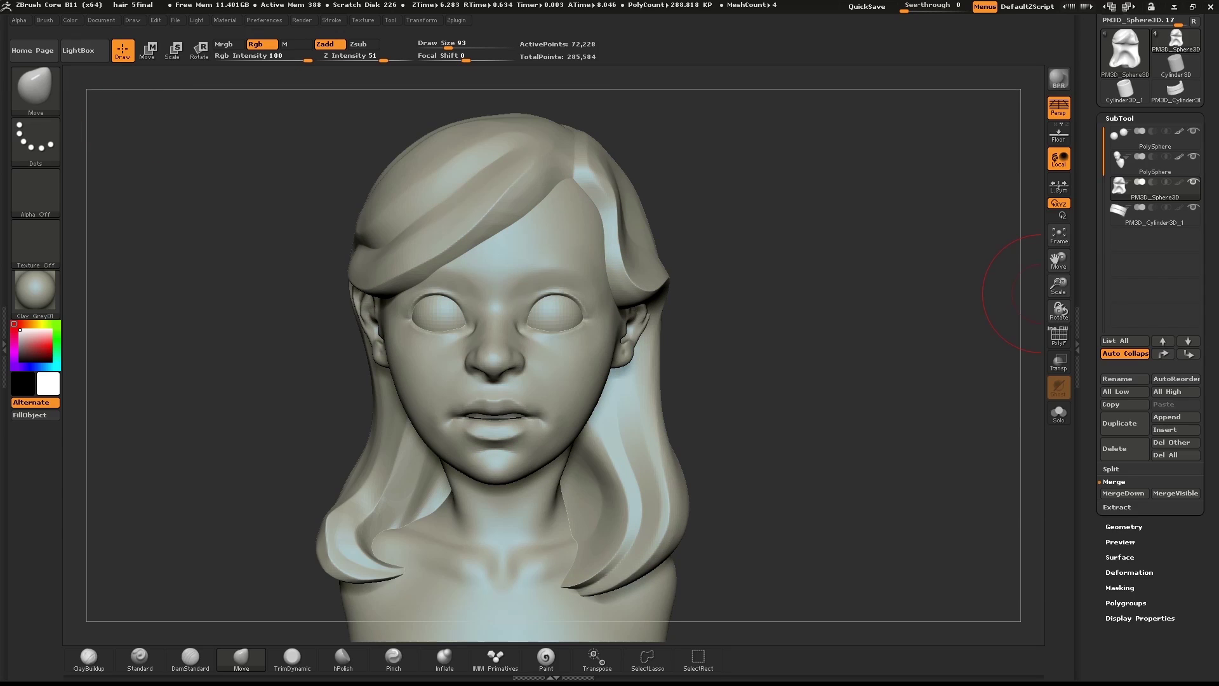
- Carve the hair parting from the forehead up to the crown with the DamStandard brush at draw size 93 and remesh the hair
{"action": "left_click_drag", "start_coordinate": [830, 276], "coordinate": [859, 235]}
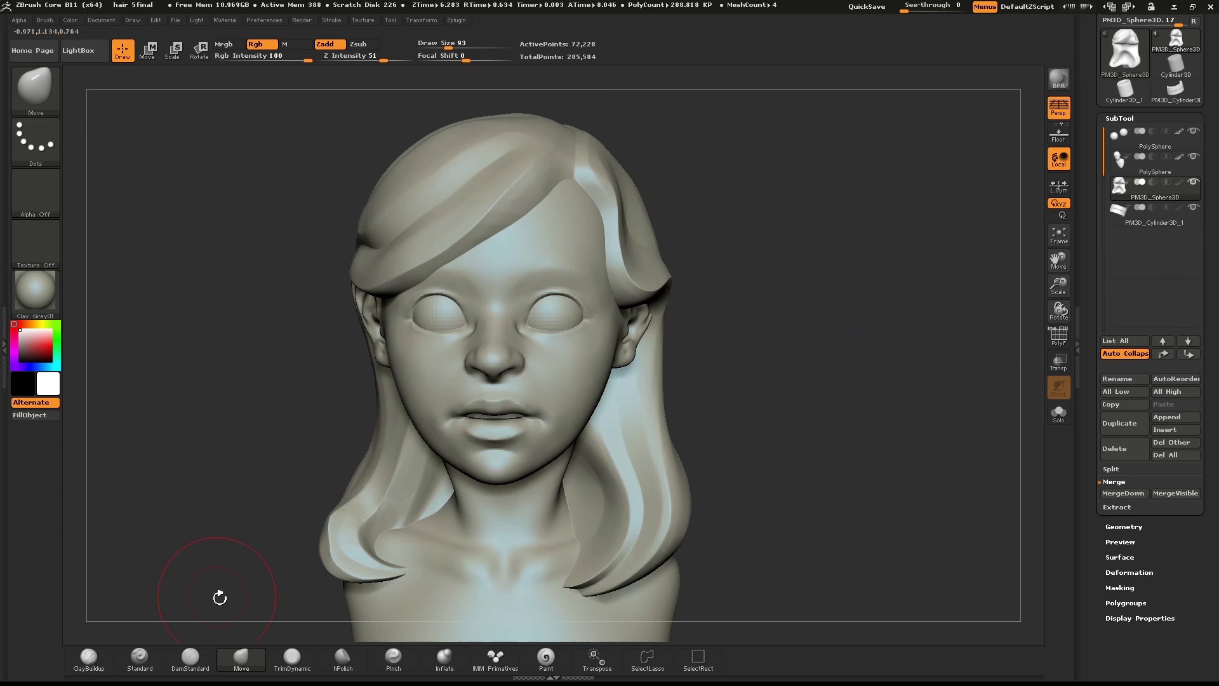
{"action": "left_click", "coordinate": [184, 670]}
{"action": "left_click_drag", "start_coordinate": [754, 266], "coordinate": [696, 343], "text": "alt"}
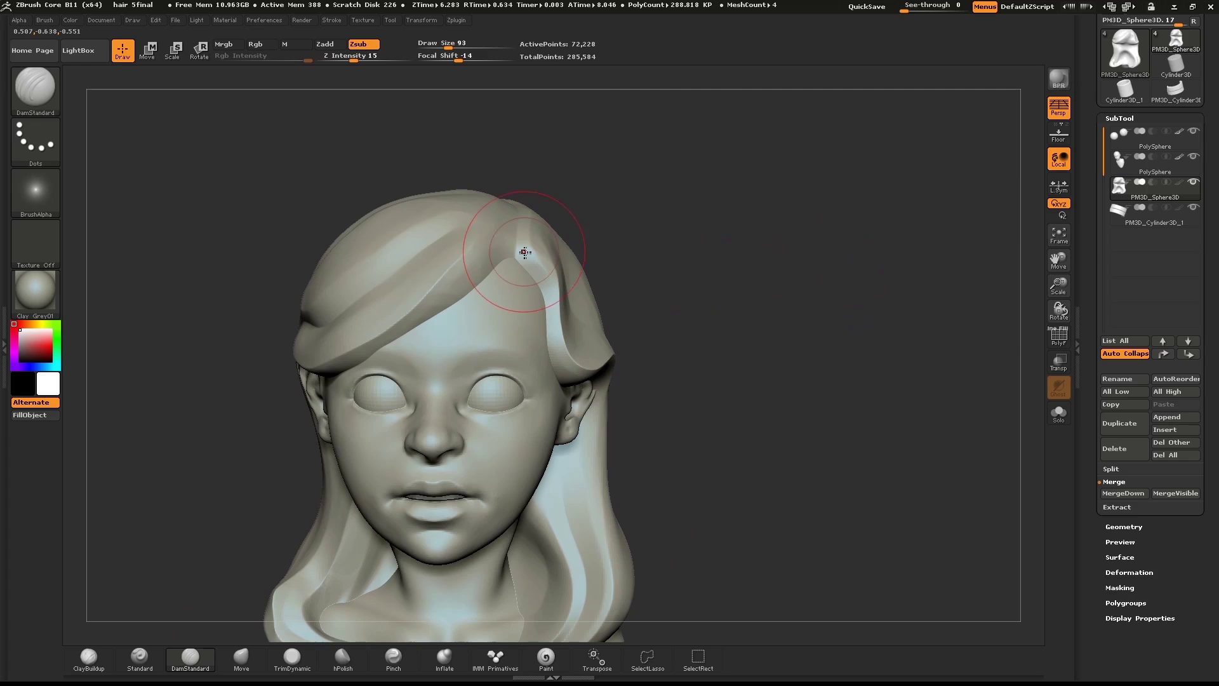
{"action": "mouse_move", "coordinate": [819, 245]}
{"action": "left_mouse_down"}
{"action": "mouse_move", "coordinate": [757, 226]}
{"action": "mouse_move", "coordinate": [879, 223]}
{"action": "mouse_move", "coordinate": [841, 237]}
{"action": "mouse_move", "coordinate": [829, 274]}
{"action": "left_mouse_up"}
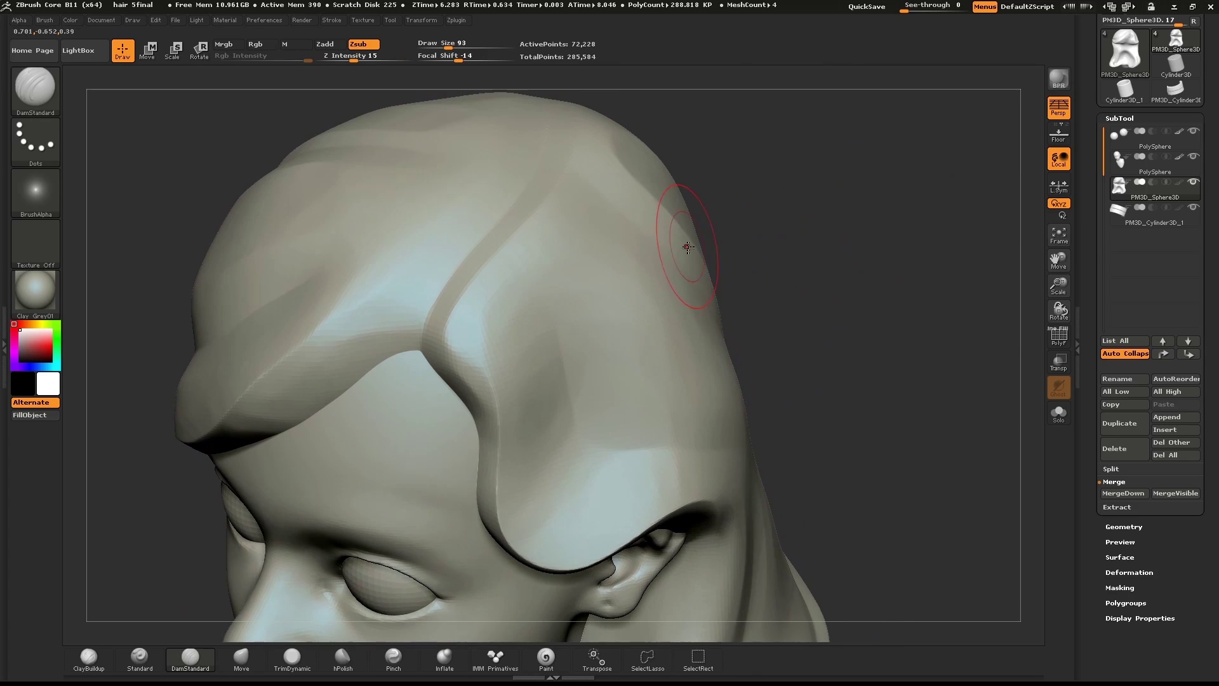
{"action": "left_click_drag", "start_coordinate": [684, 145], "coordinate": [738, 244], "text": "alt"}
{"action": "left_click_drag", "start_coordinate": [458, 458], "coordinate": [514, 383]}
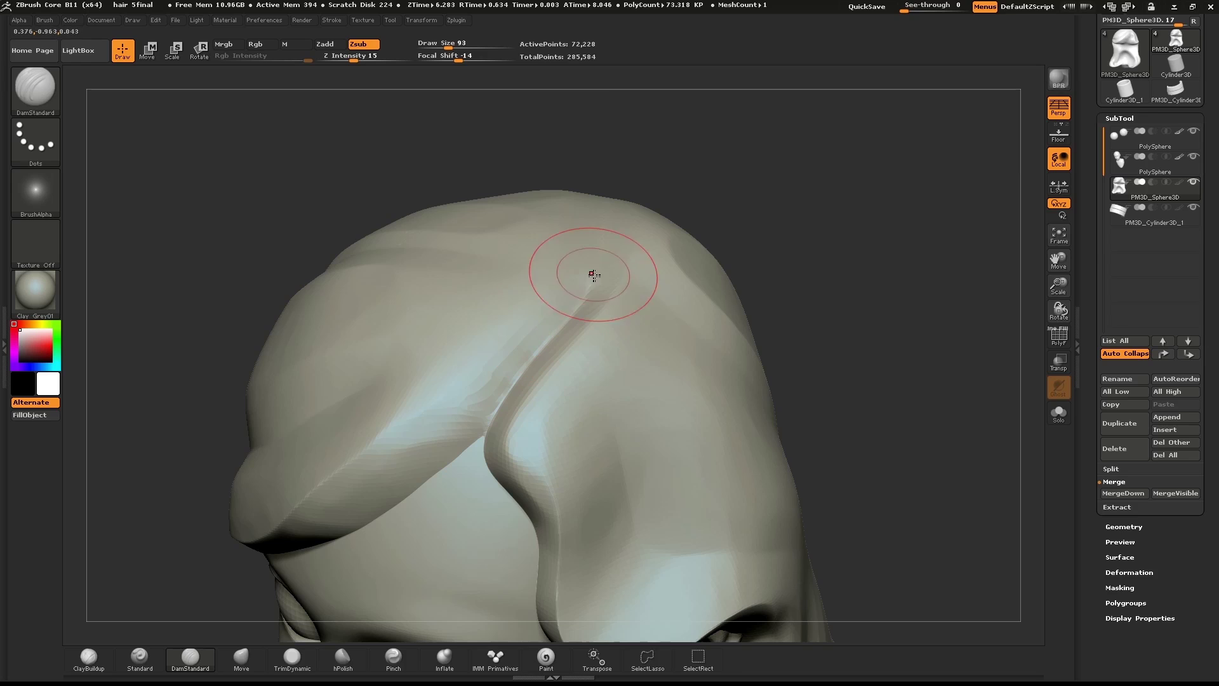
{"action": "left_click_drag", "start_coordinate": [594, 275], "coordinate": [608, 254]}
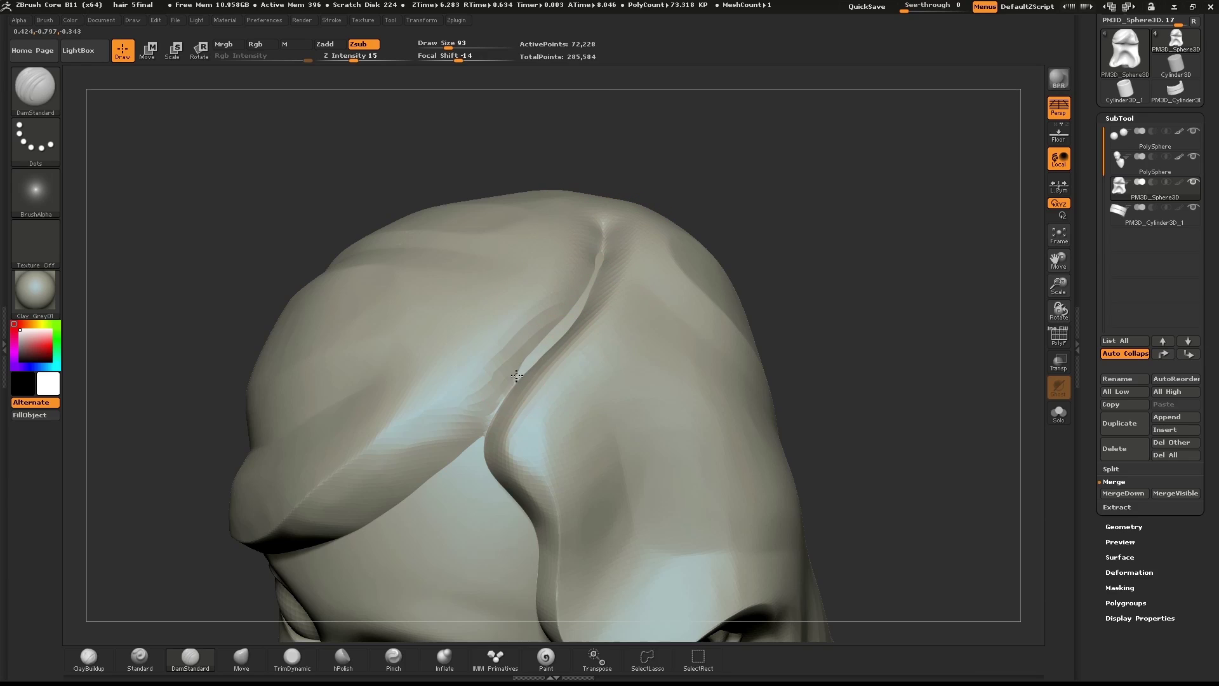
{"action": "left_click_drag", "start_coordinate": [772, 248], "coordinate": [847, 325], "text": "ctrl"}
- Carve a flowing groove through the side hair behind the ear with the DamStandard brush at draw size 93
{"action": "left_click_drag", "start_coordinate": [837, 279], "coordinate": [748, 315]}
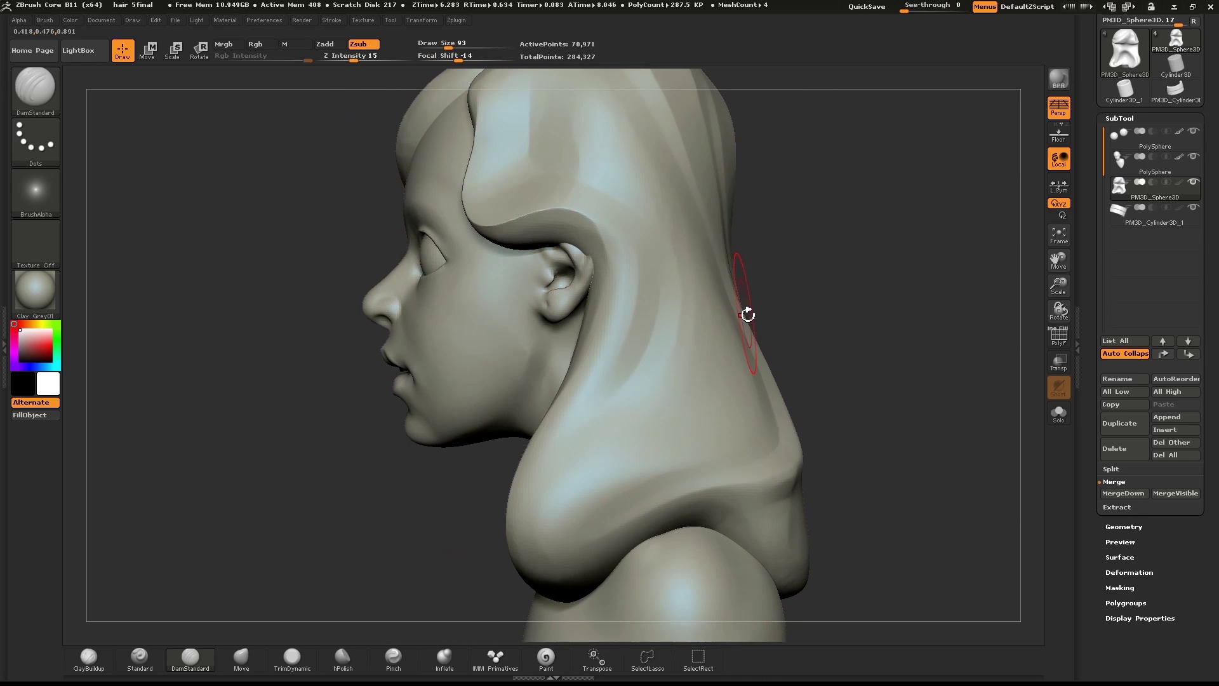
{"action": "left_click_drag", "start_coordinate": [664, 307], "coordinate": [657, 346]}
{"action": "key", "text": "ctrl+z"}
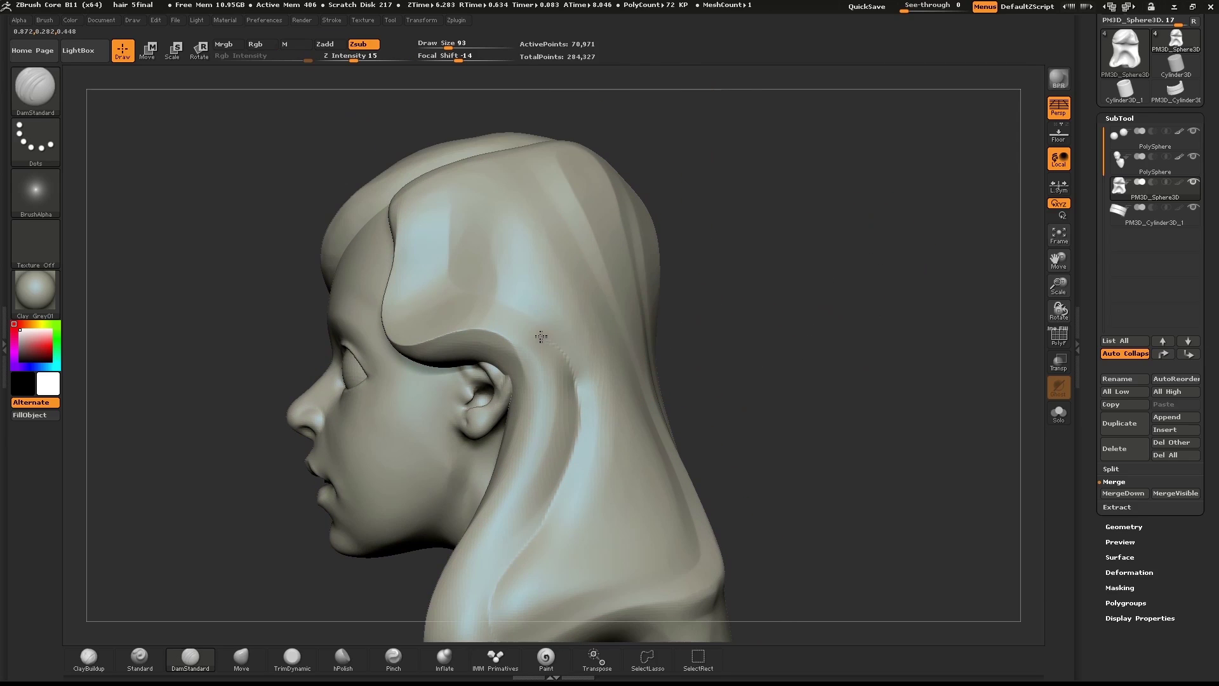
{"action": "left_click_drag", "start_coordinate": [541, 336], "coordinate": [448, 282]}
{"action": "mouse_move", "coordinate": [883, 333]}
{"action": "left_mouse_down"}
{"action": "mouse_move", "coordinate": [808, 337]}
{"action": "mouse_move", "coordinate": [836, 284]}
{"action": "mouse_move", "coordinate": [855, 277]}
{"action": "left_mouse_up"}
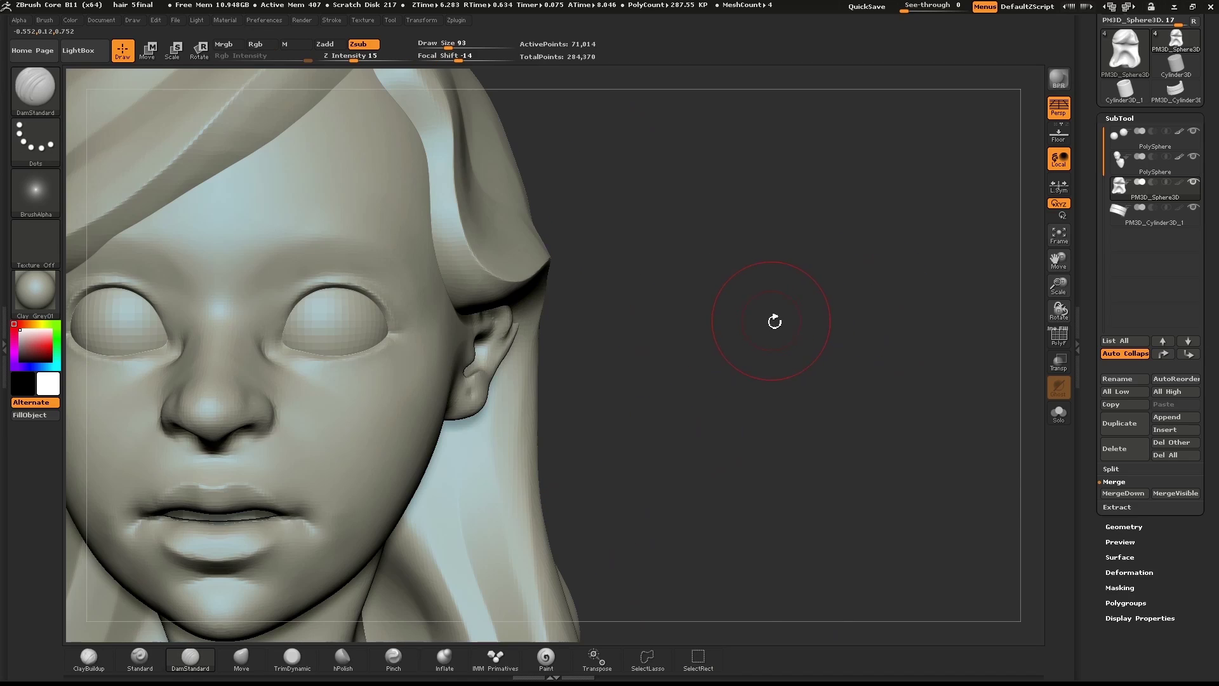
{"action": "mouse_move", "coordinate": [724, 342]}
{"action": "left_mouse_down", "text": "alt"}
{"action": "mouse_move", "coordinate": [700, 333]}
{"action": "mouse_move", "coordinate": [826, 332]}
{"action": "mouse_move", "coordinate": [797, 330]}
{"action": "mouse_move", "coordinate": [799, 289]}
{"action": "left_mouse_up", "text": "alt"}
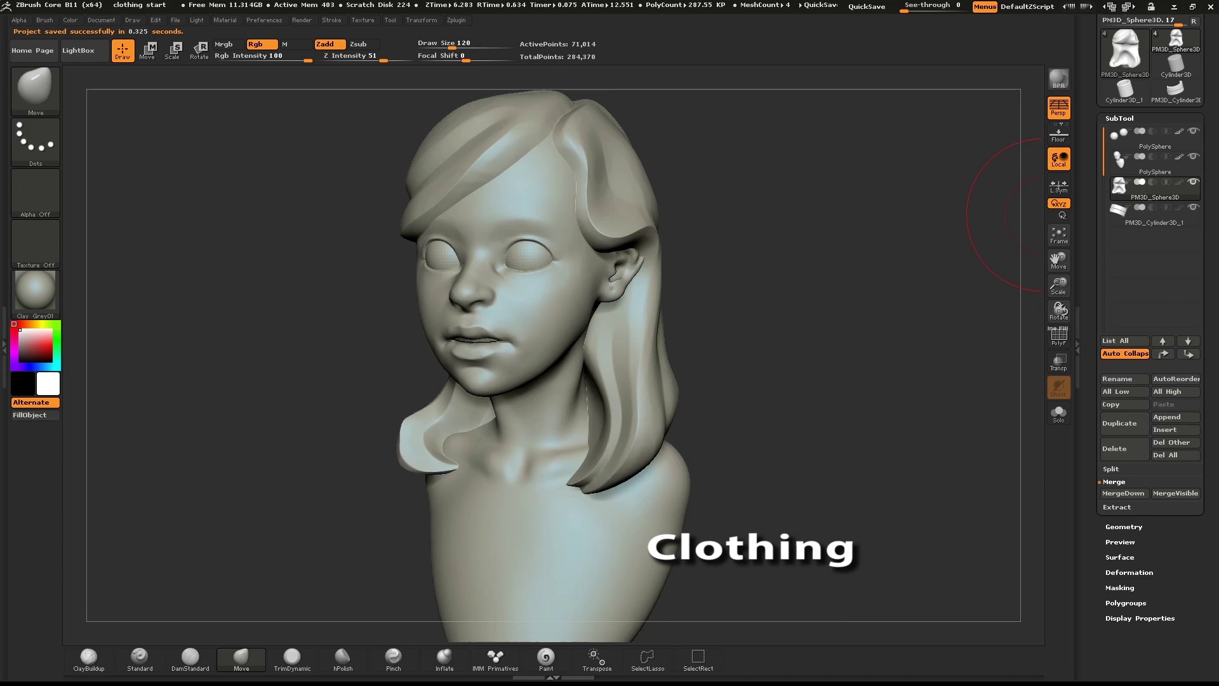
- Make the girl's body the active subtool in place of the hair and show all subtools together
{"action": "mouse_move", "coordinate": [717, 359]}
{"action": "left_mouse_down"}
{"action": "mouse_move", "coordinate": [771, 299]}
{"action": "mouse_move", "coordinate": [808, 384]}
{"action": "mouse_move", "coordinate": [770, 260]}
{"action": "left_mouse_up"}
{"action": "key", "text": "alt+s"}
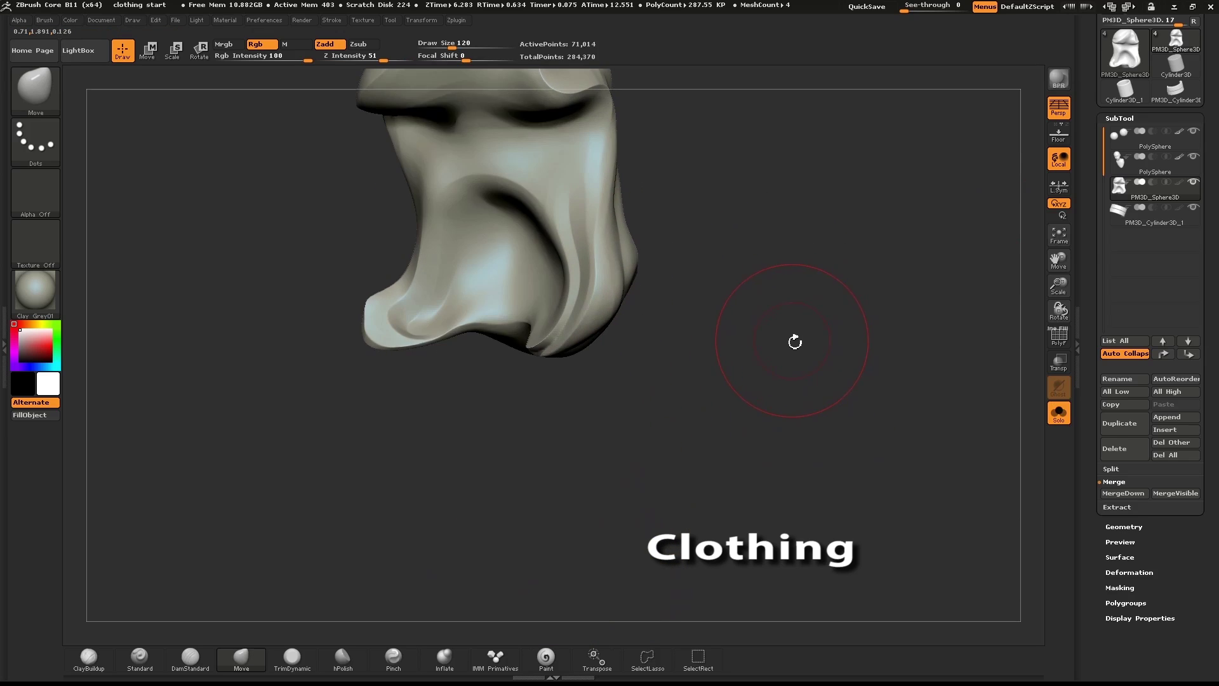
{"action": "key", "text": "alt+s"}
{"action": "left_click", "coordinate": [591, 408], "text": "alt"}
{"action": "key", "text": "alt+s"}
{"action": "key", "text": "alt+s"}
{"action": "left_click_drag", "start_coordinate": [805, 299], "coordinate": [762, 344]}
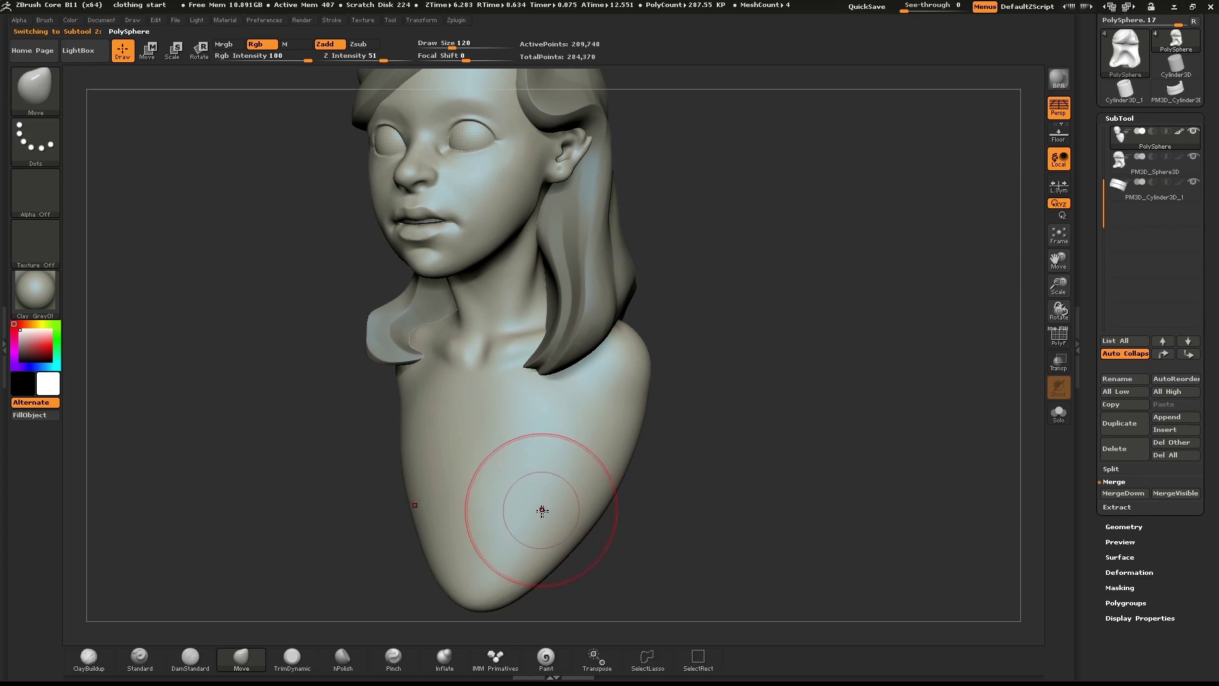
- Build up both sides of the chest symmetrically with the Inflate brush at draw size 145
{"action": "key", "text": "b"}
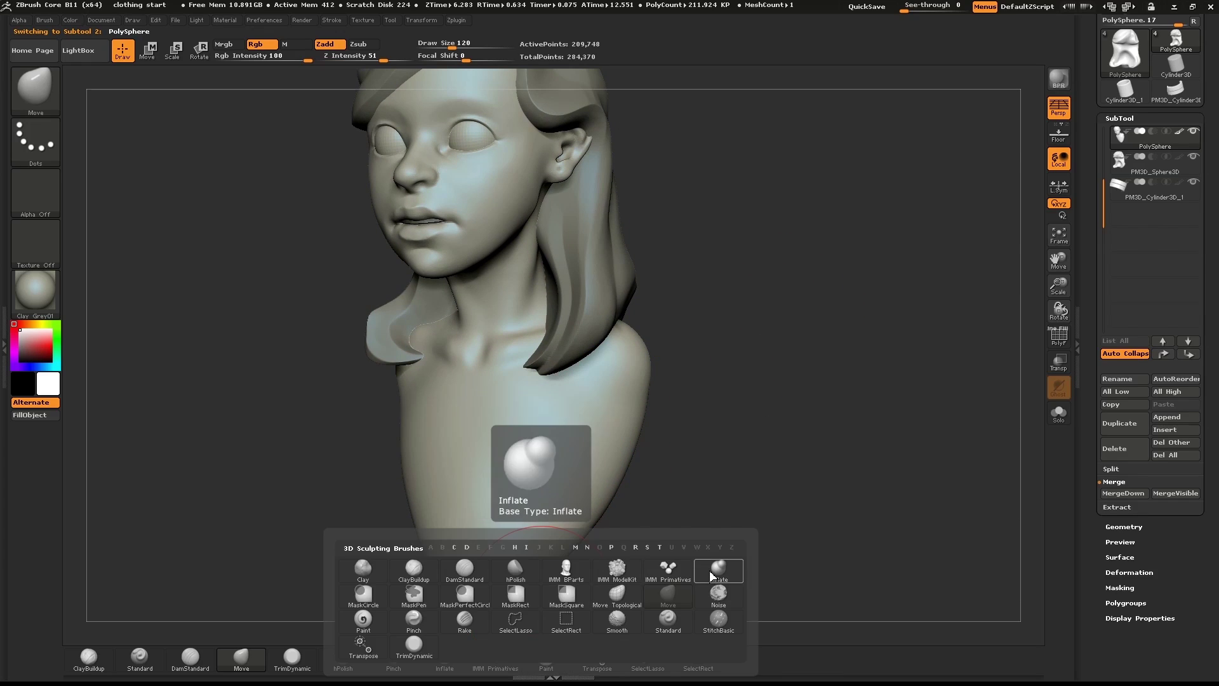
{"action": "left_click", "coordinate": [714, 575]}
{"action": "key", "text": "s"}
{"action": "mouse_move", "coordinate": [544, 497]}
{"action": "left_mouse_down"}
{"action": "mouse_move", "coordinate": [536, 531]}
{"action": "mouse_move", "coordinate": [573, 482]}
{"action": "mouse_move", "coordinate": [550, 525]}
{"action": "left_mouse_up"}
{"action": "mouse_move", "coordinate": [670, 435]}
{"action": "left_mouse_down"}
{"action": "mouse_move", "coordinate": [704, 430]}
{"action": "mouse_move", "coordinate": [666, 437]}
{"action": "left_mouse_up"}
{"action": "left_click_drag", "start_coordinate": [572, 468], "coordinate": [553, 533]}
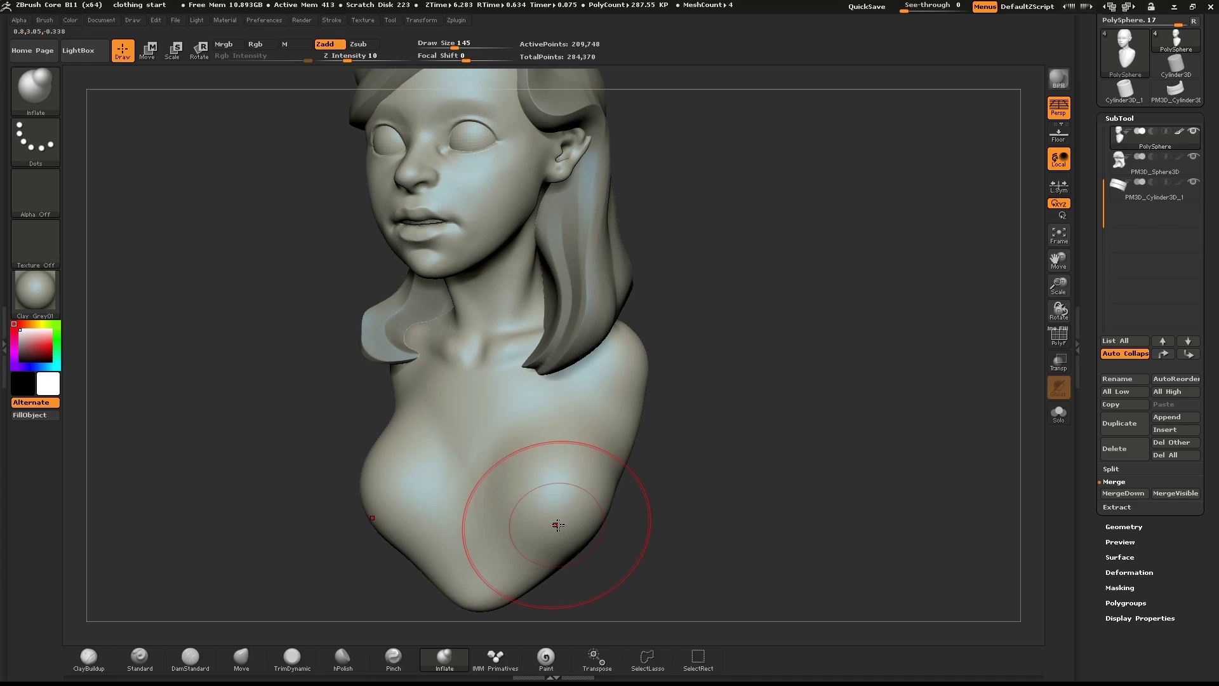
- Isolate the body and mask the shoulders and the front of the chest as the garment area
{"action": "key", "text": "s"}
{"action": "left_click_drag", "start_coordinate": [570, 408], "coordinate": [564, 409]}
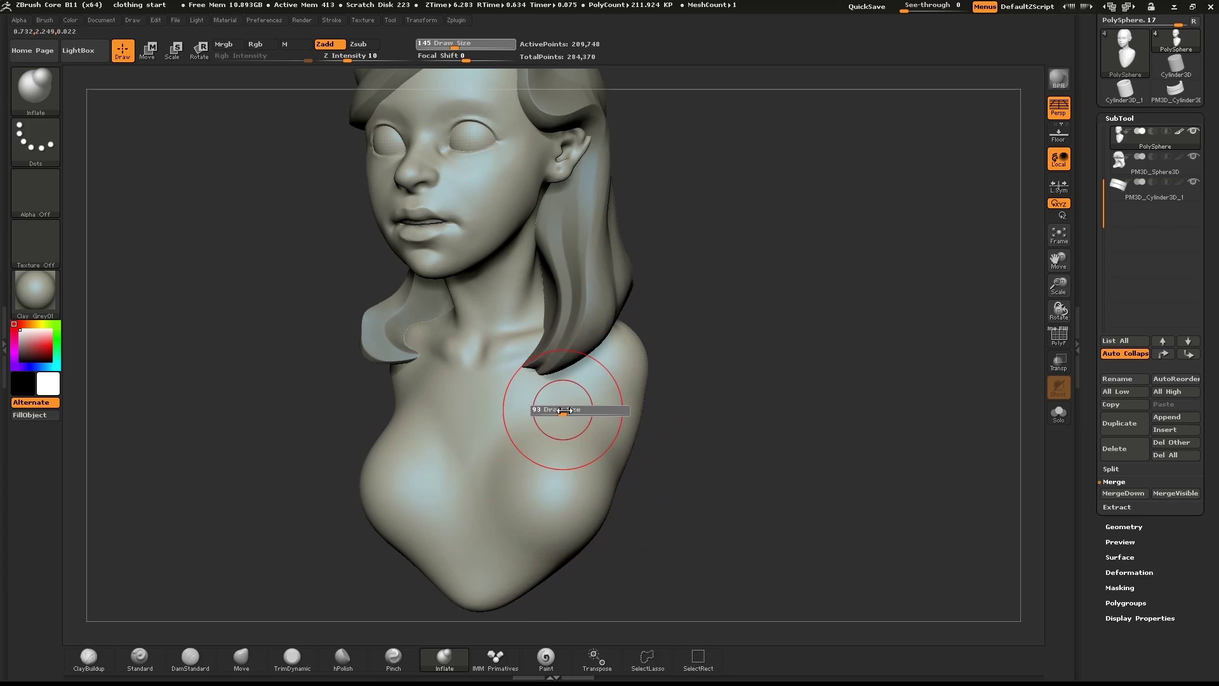
{"action": "mouse_move", "coordinate": [660, 366]}
{"action": "left_mouse_down"}
{"action": "mouse_move", "coordinate": [740, 383]}
{"action": "mouse_move", "coordinate": [712, 386]}
{"action": "left_mouse_up"}
{"action": "key", "text": "alt+s"}
{"action": "mouse_move", "coordinate": [581, 322]}
{"action": "left_mouse_down", "text": "ctrl"}
{"action": "mouse_move", "coordinate": [567, 321]}
{"action": "mouse_move", "coordinate": [503, 400]}
{"action": "mouse_move", "coordinate": [381, 477]}
{"action": "mouse_move", "coordinate": [320, 386]}
{"action": "mouse_move", "coordinate": [316, 344]}
{"action": "left_mouse_up", "text": "ctrl"}
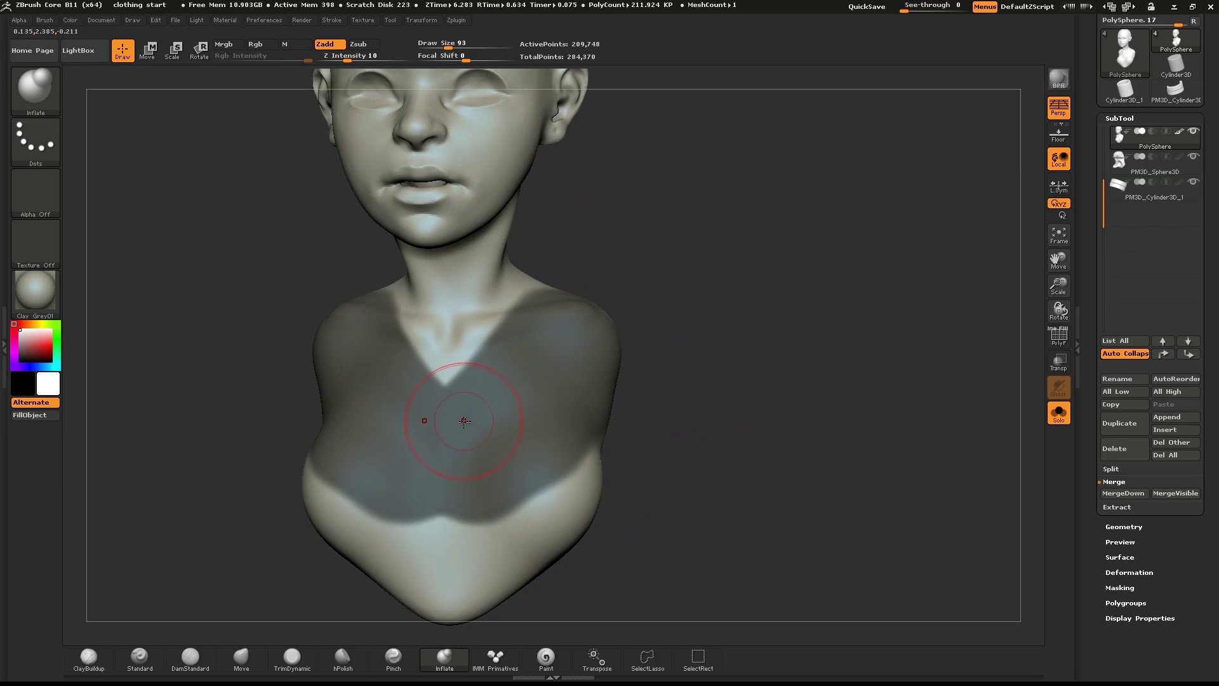
{"action": "key", "text": "s"}
{"action": "left_click_drag", "start_coordinate": [453, 455], "coordinate": [468, 455]}
{"action": "mouse_move", "coordinate": [553, 468]}
{"action": "left_mouse_down", "text": "ctrl"}
{"action": "mouse_move", "coordinate": [544, 501]}
{"action": "mouse_move", "coordinate": [464, 548]}
{"action": "left_mouse_up", "text": "ctrl"}
- Extend the garment mask around the sides and back to cover the whole torso below the neck
{"action": "left_click_drag", "start_coordinate": [718, 438], "coordinate": [534, 439]}
{"action": "left_click_drag", "start_coordinate": [778, 330], "coordinate": [742, 525], "text": "ctrl"}
{"action": "mouse_move", "coordinate": [810, 276]}
{"action": "left_mouse_down"}
{"action": "mouse_move", "coordinate": [914, 267]}
{"action": "mouse_move", "coordinate": [785, 292]}
{"action": "left_mouse_up"}
{"action": "key", "text": "s"}
{"action": "mouse_move", "coordinate": [882, 191]}
{"action": "left_mouse_down", "text": "alt"}
{"action": "mouse_move", "coordinate": [752, 258]}
{"action": "mouse_move", "coordinate": [804, 270]}
{"action": "mouse_move", "coordinate": [798, 278]}
{"action": "left_mouse_up", "text": "alt"}
- Erase the mask around the collarbones with MaskPen at draw size 88 to form a wide, round front neckline
{"action": "key", "text": "s"}
{"action": "left_click_drag", "start_coordinate": [700, 322], "coordinate": [695, 322]}
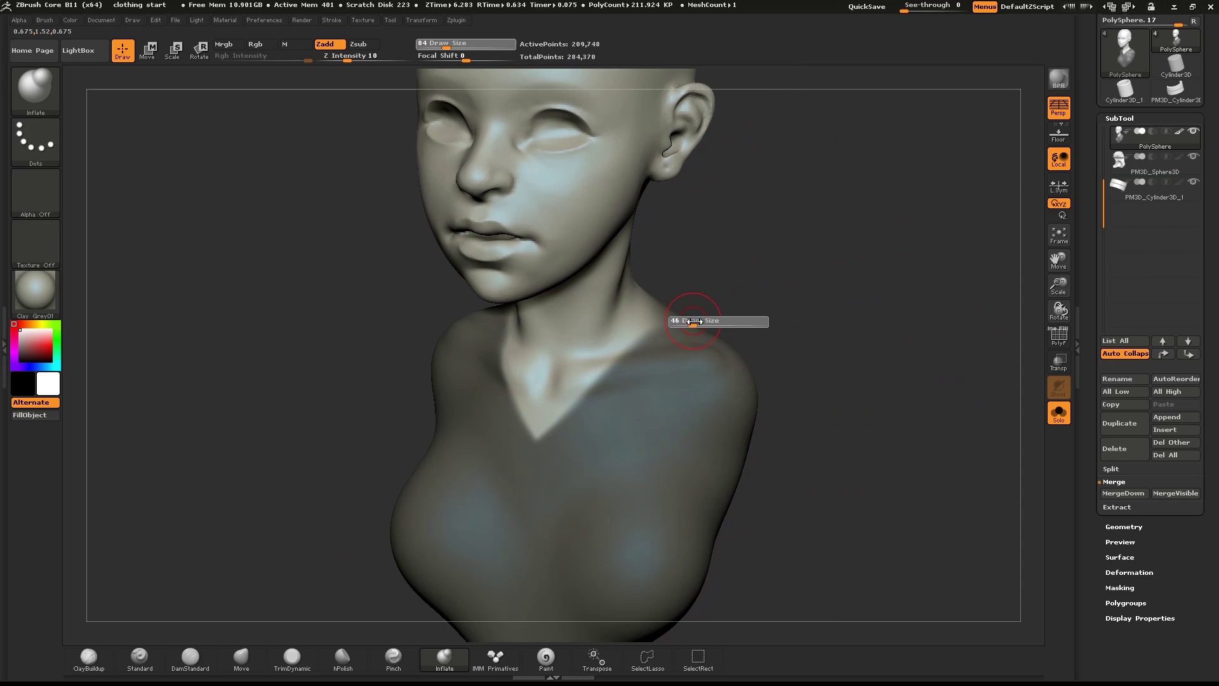
{"action": "key", "text": "ctrl"}
{"action": "key", "text": "ctrl+z"}
{"action": "left_click_drag", "start_coordinate": [588, 407], "coordinate": [570, 405], "text": "ctrl"}
{"action": "key", "text": "s"}
{"action": "mouse_move", "coordinate": [636, 319]}
{"action": "left_mouse_down", "text": "ctrl+alt"}
{"action": "mouse_move", "coordinate": [635, 347]}
{"action": "mouse_move", "coordinate": [572, 413]}
{"action": "left_mouse_up", "text": "ctrl+alt"}
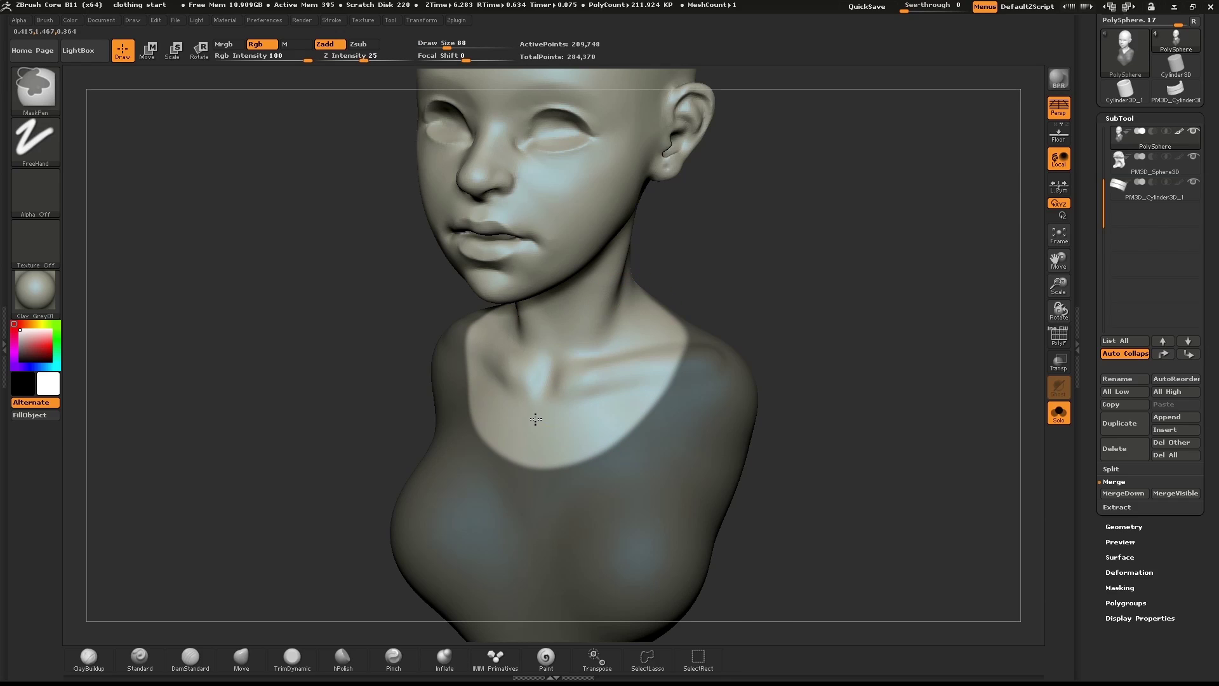
- Erase the mask around the base of the neck at the back to continue the neckline over the shoulders
{"action": "left_click_drag", "start_coordinate": [902, 273], "coordinate": [749, 267]}
{"action": "left_click_drag", "start_coordinate": [889, 223], "coordinate": [826, 219]}
{"action": "mouse_move", "coordinate": [661, 310]}
{"action": "left_mouse_down", "text": "ctrl+alt"}
{"action": "mouse_move", "coordinate": [644, 305]}
{"action": "mouse_move", "coordinate": [699, 267]}
{"action": "left_mouse_up", "text": "ctrl+alt"}
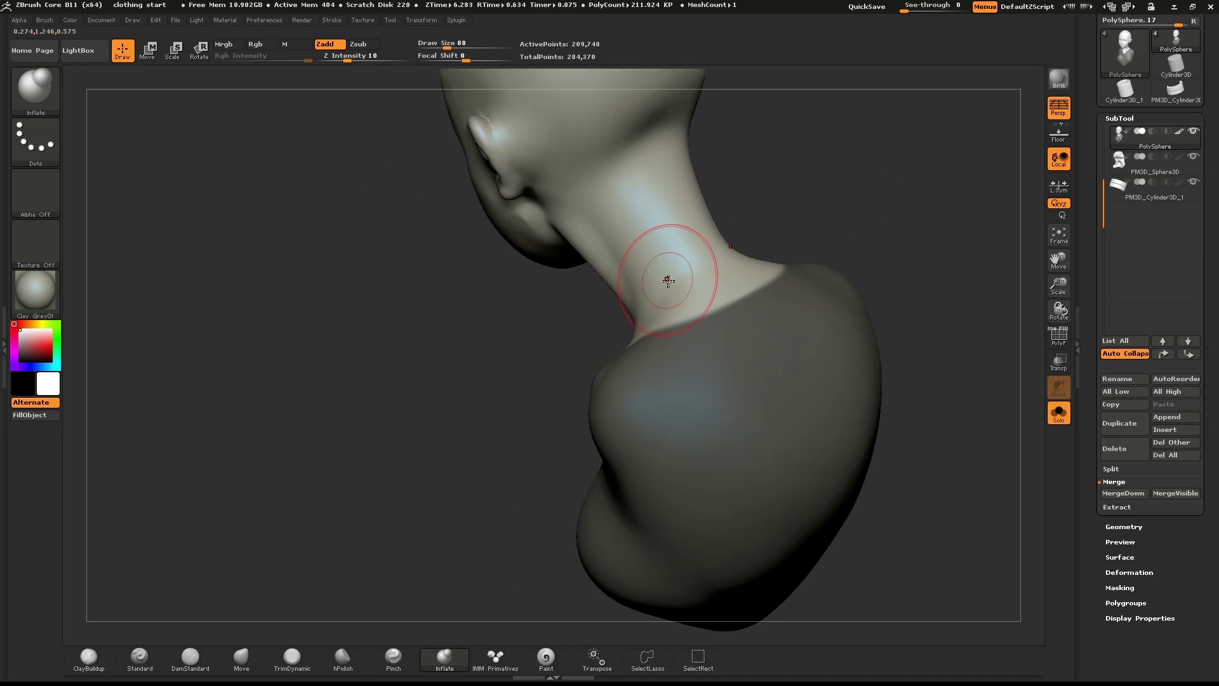
{"action": "left_click_drag", "start_coordinate": [426, 323], "coordinate": [583, 346]}
- Extract the masked torso as a new garment subtool with smoothing 5 and thickness 0.02, and accept it
{"action": "left_click_drag", "start_coordinate": [825, 292], "coordinate": [836, 319]}
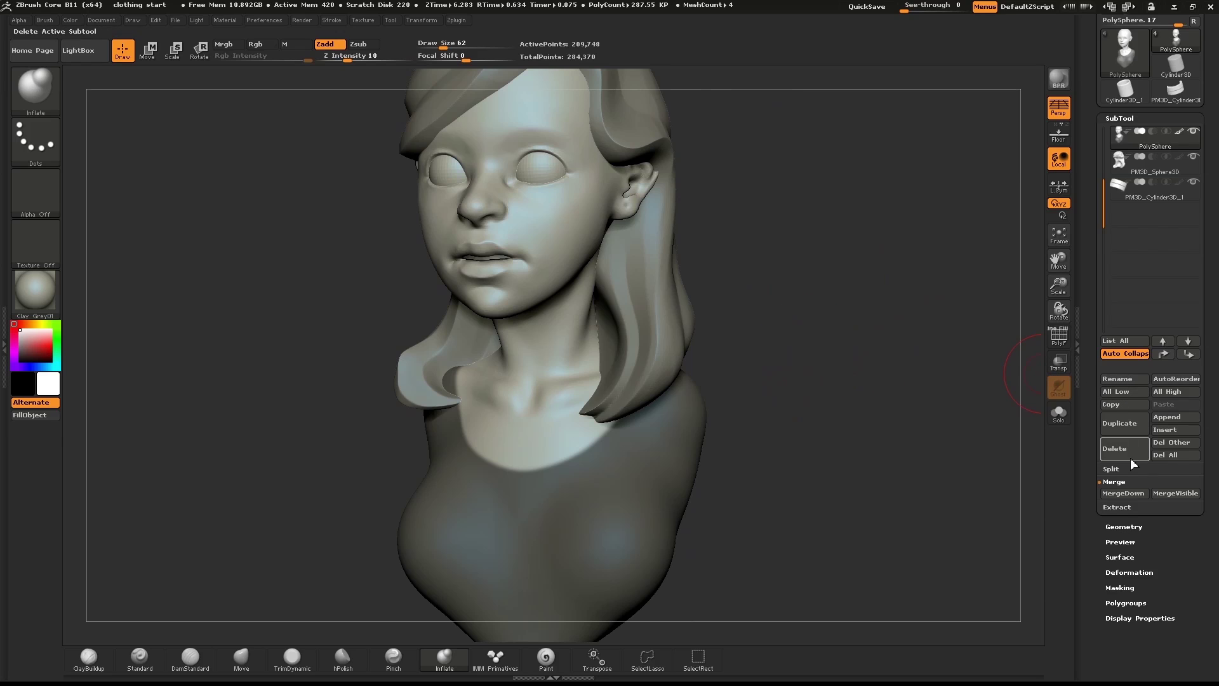
{"action": "left_click", "coordinate": [1118, 507]}
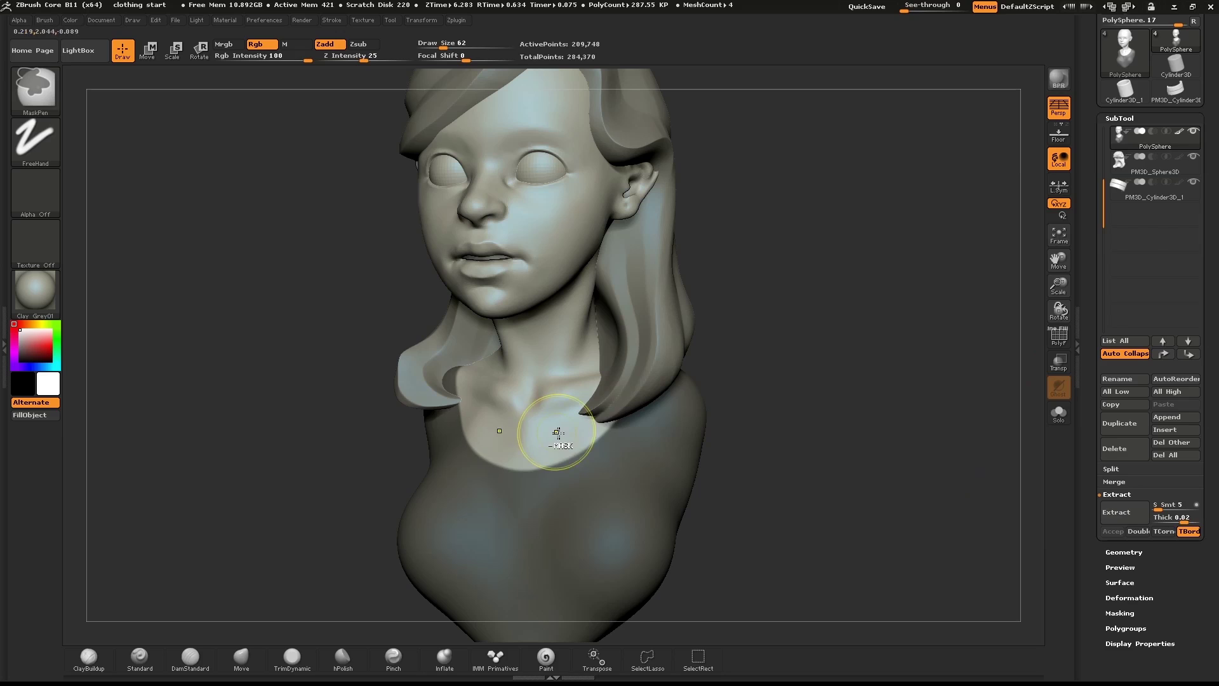
{"action": "left_click", "coordinate": [1121, 515]}
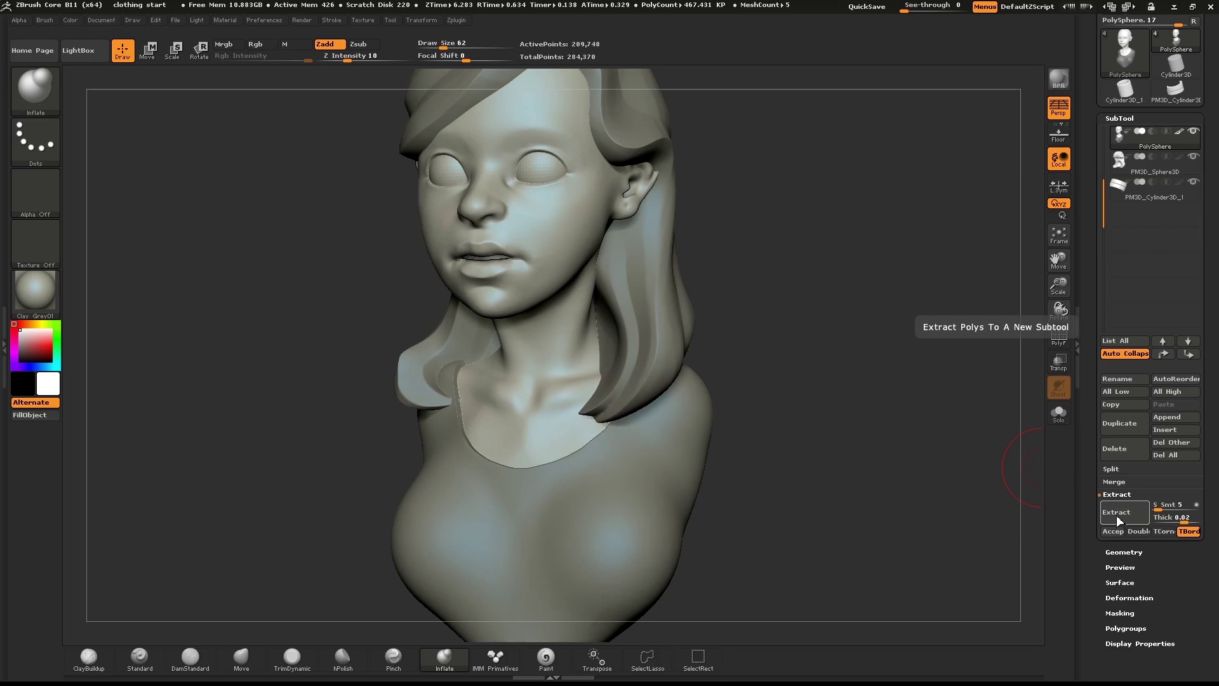
{"action": "left_click", "coordinate": [1112, 532]}
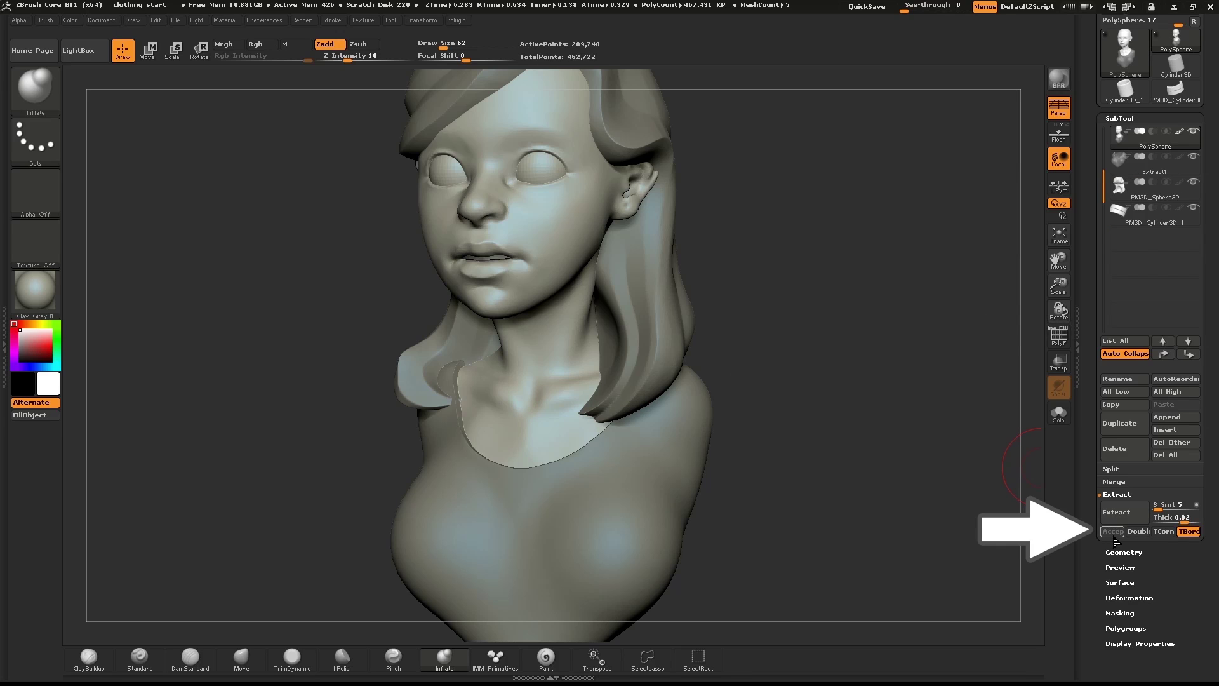